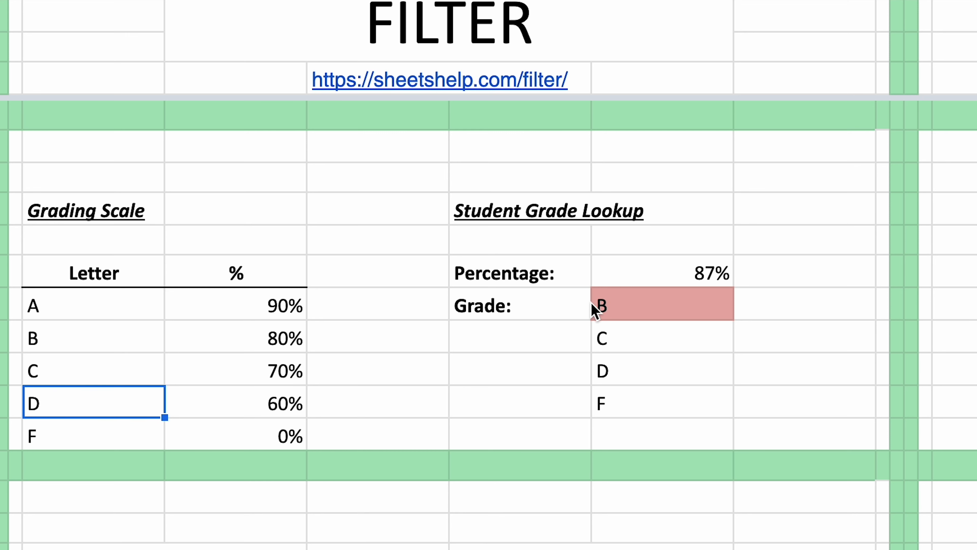
Wrap the existing FILTER formula in the FILTER side's Grade cell R31 in a SORTN function
{"action": "left_click", "coordinate": [632, 311]}
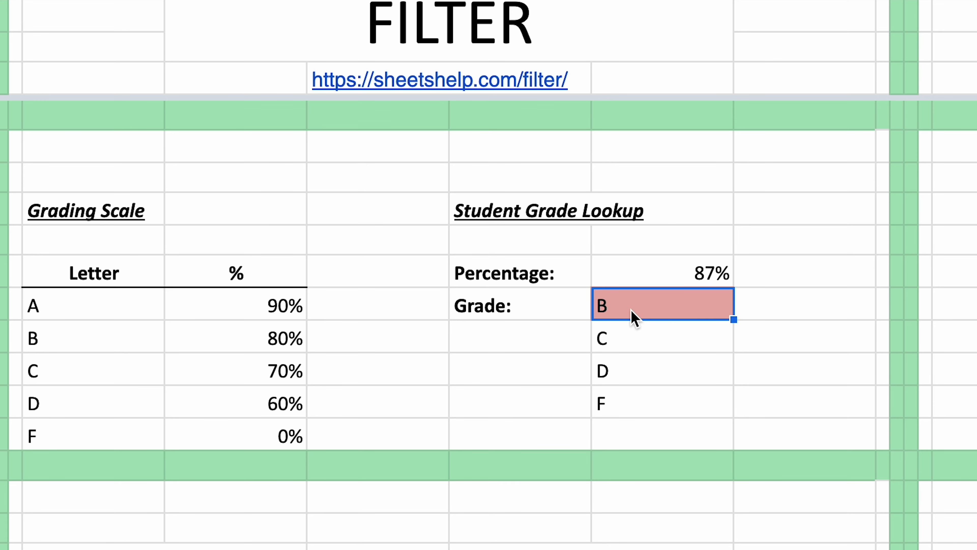
{"action": "double_click", "coordinate": [634, 316]}
{"action": "key", "text": "Left"}
{"action": "key", "text": "Left"}
{"action": "key", "text": "Left"}
{"action": "key", "text": "Left"}
{"action": "key", "text": "Left"}
{"action": "key", "text": "Left"}
{"action": "key", "text": "Left"}
{"action": "key", "text": "Left"}
{"action": "key", "text": "Left"}
{"action": "key", "text": "Left"}
{"action": "key", "text": "Left"}
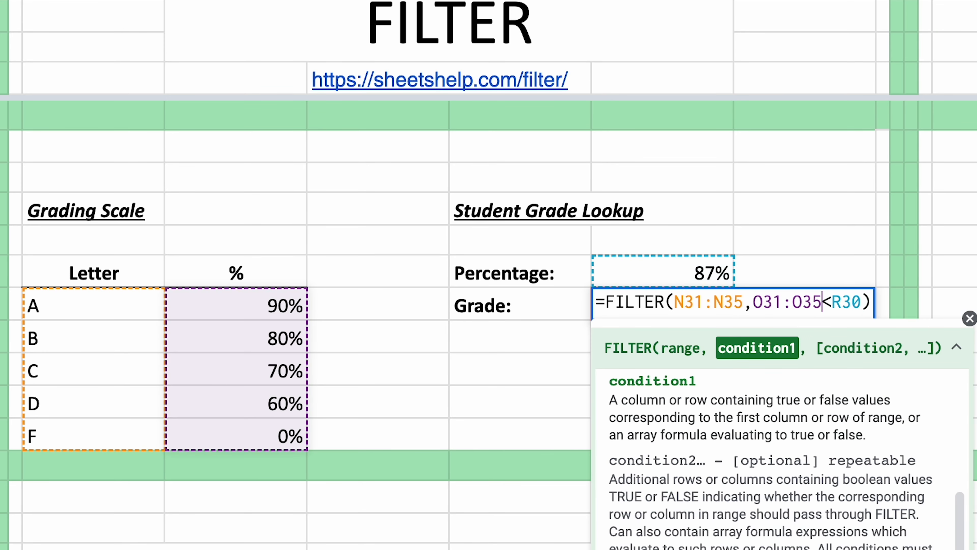
{"action": "key", "text": "Left"}
{"action": "key", "text": "Left"}
{"action": "key", "text": "Left"}
{"action": "key", "text": "Left"}
{"action": "key", "text": "Left"}
{"action": "key", "text": "Left"}
{"action": "key", "text": "Left"}
{"action": "key", "text": "Left"}
{"action": "key", "text": "Left"}
{"action": "key", "text": "Left"}
{"action": "key", "text": "Left"}
{"action": "key", "text": "Left"}
{"action": "key", "text": "Left"}
{"action": "key", "text": "Left"}
{"action": "key", "text": "Left"}
{"action": "key", "text": "Left"}
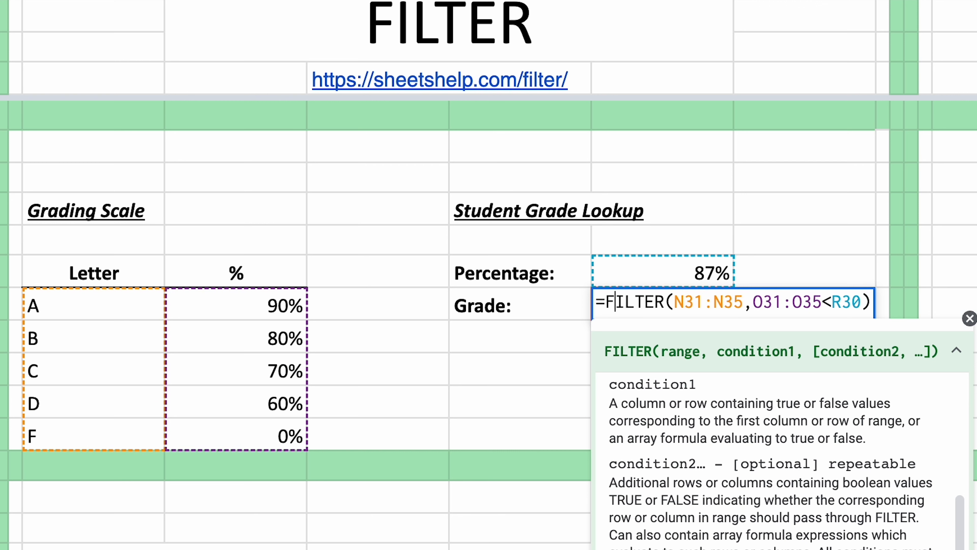
{"action": "type", "text": "SOR"}
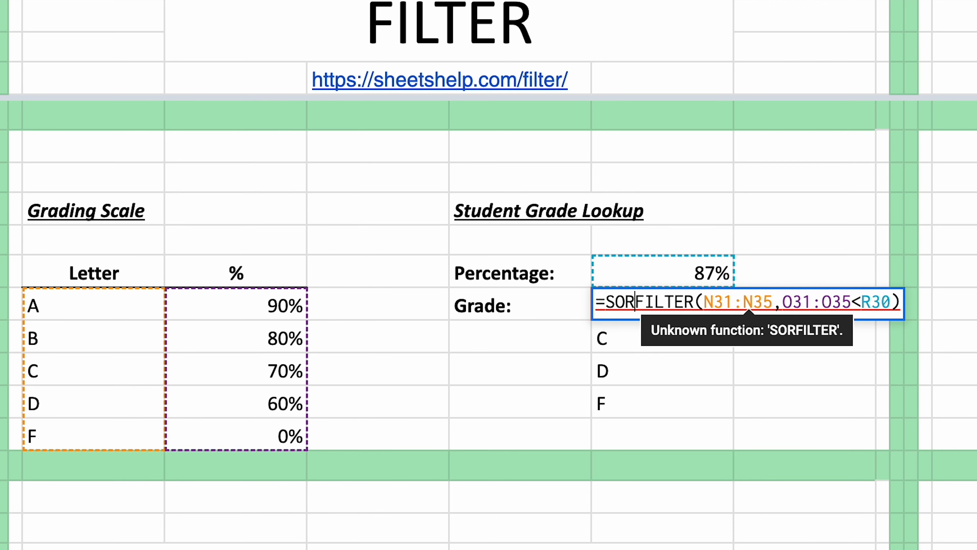
{"action": "type", "text": "TN("}
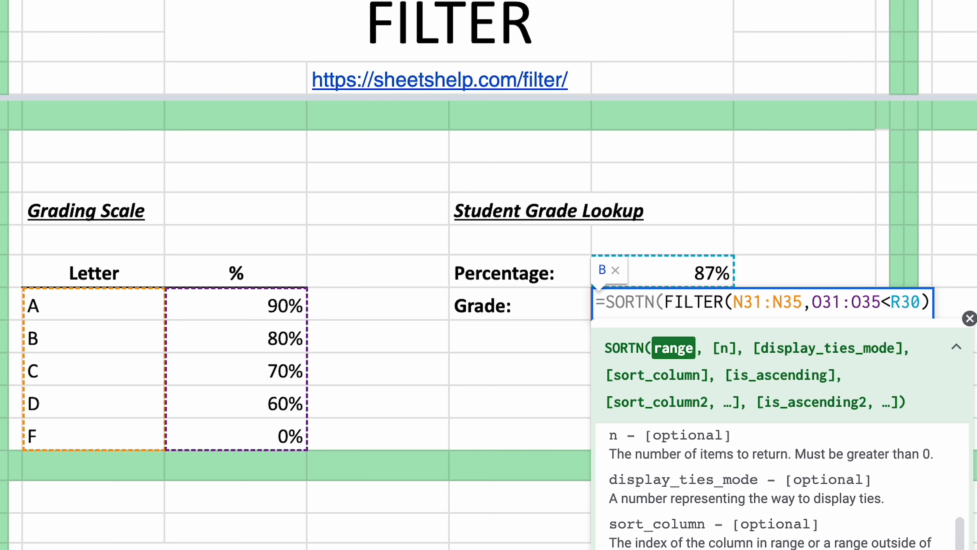
Limit the SORTN result in R31 to 1 item after the FILTER argument and complete the formula
{"action": "key", "text": "Right"}
{"action": "key", "text": "Right"}
{"action": "key", "text": "Right"}
{"action": "key", "text": "Right"}
{"action": "key", "text": "Left"}
{"action": "key", "text": "Left"}
{"action": "key", "text": "Left"}
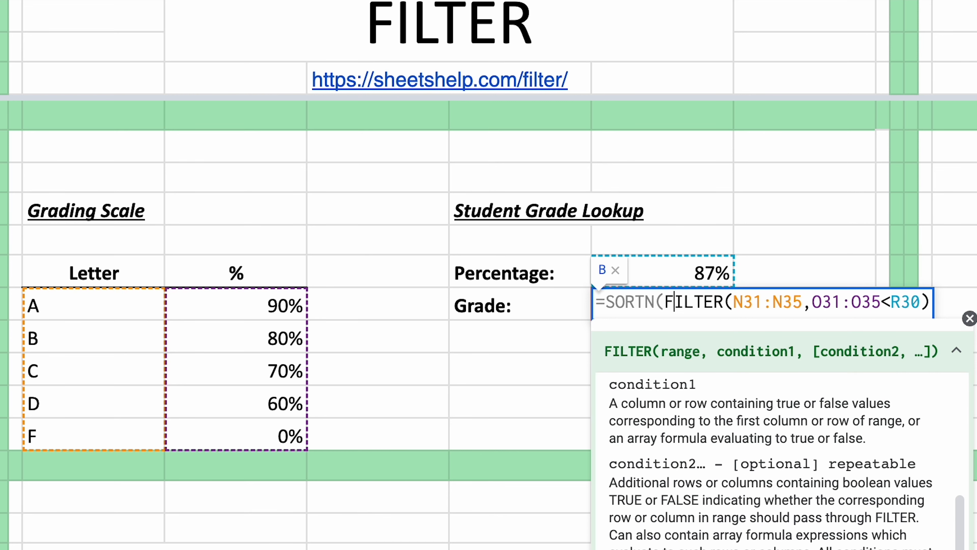
{"action": "key", "text": "Right"}
{"action": "key", "text": "Right"}
{"action": "key", "text": "Right"}
{"action": "key", "text": "Right"}
{"action": "key", "text": "Right"}
{"action": "key", "text": "Right"}
{"action": "key", "text": "Right"}
{"action": "key", "text": "Right"}
{"action": "key", "text": "Right"}
{"action": "key", "text": "Right"}
{"action": "key", "text": "Right"}
{"action": "key", "text": "Right"}
{"action": "key", "text": "Right"}
{"action": "key", "text": "Right"}
{"action": "key", "text": "Right"}
{"action": "key", "text": "Right"}
{"action": "key", "text": "Right"}
{"action": "key", "text": "Right"}
{"action": "key", "text": "Right"}
{"action": "key", "text": "Right"}
{"action": "key", "text": "Right"}
{"action": "key", "text": "Right"}
{"action": "key", "text": "Right"}
{"action": "key", "text": "Right"}
{"action": "key", "text": "Right"}
{"action": "key", "text": "Right"}
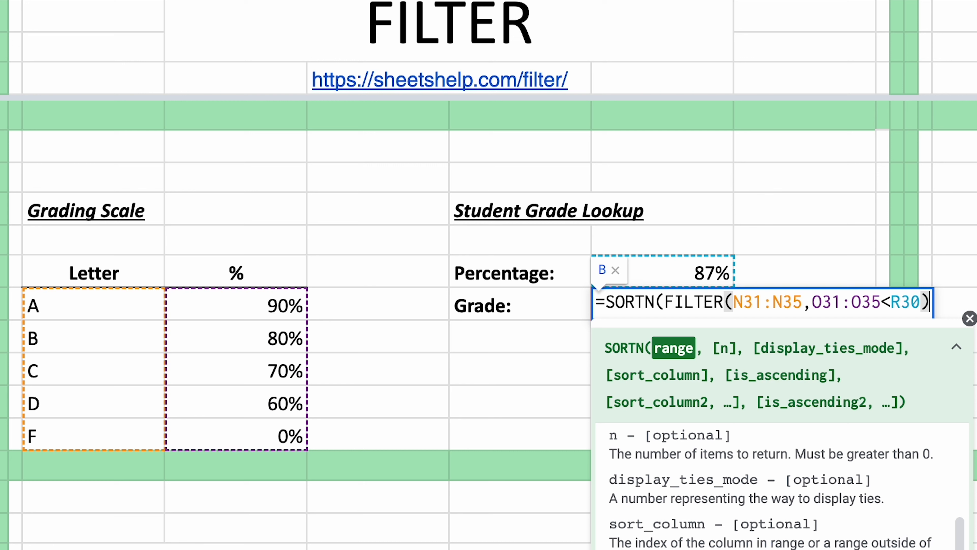
{"action": "type", "text": ", "}
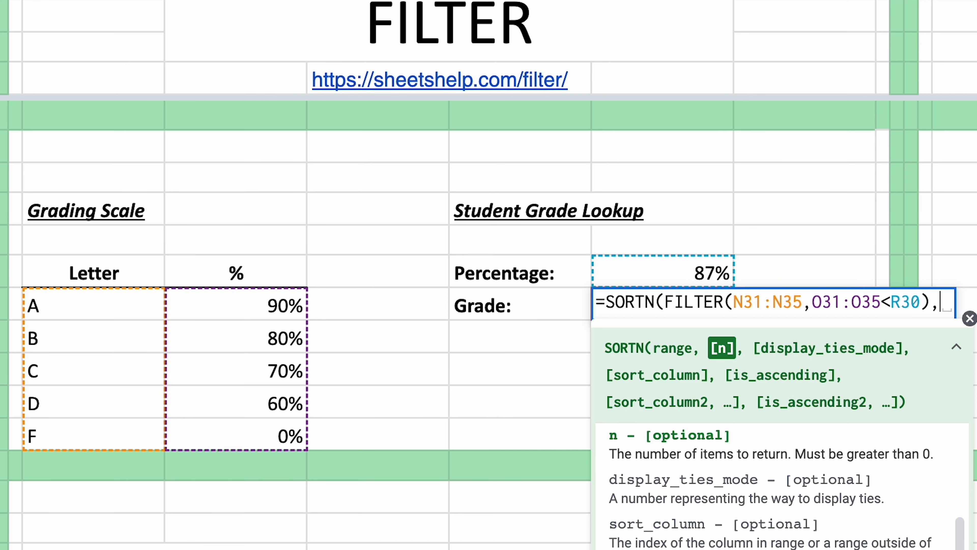
{"action": "type", "text": "1"}
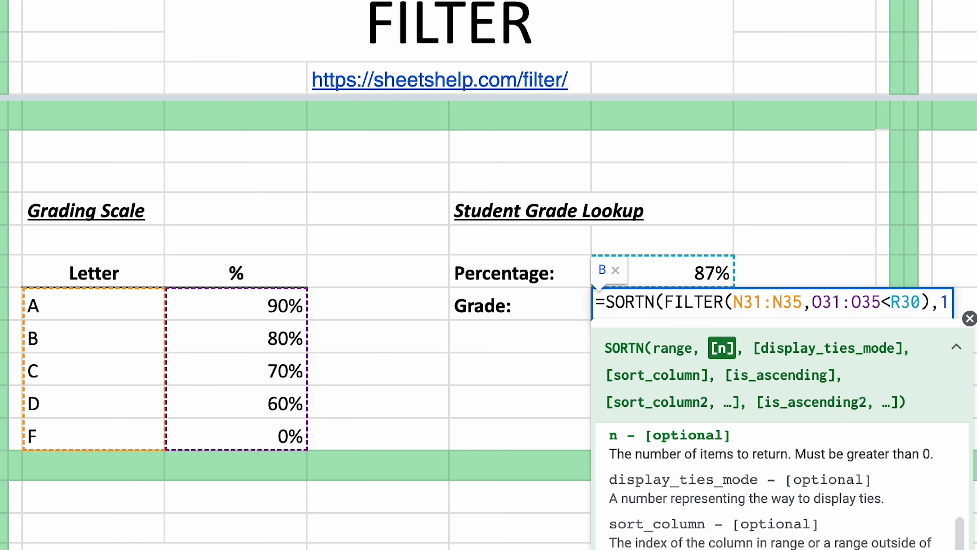
{"action": "type", "text": ")"}
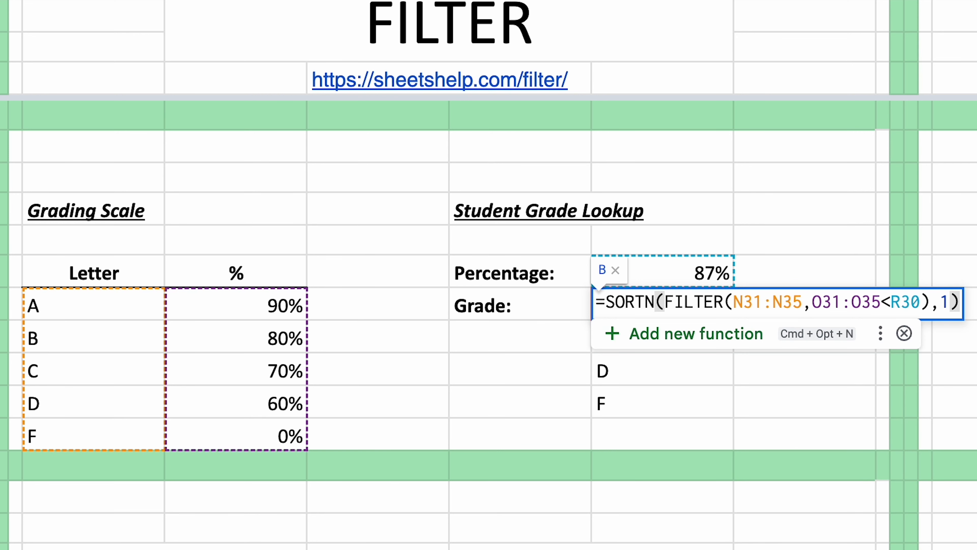
{"action": "key", "text": "Return"}
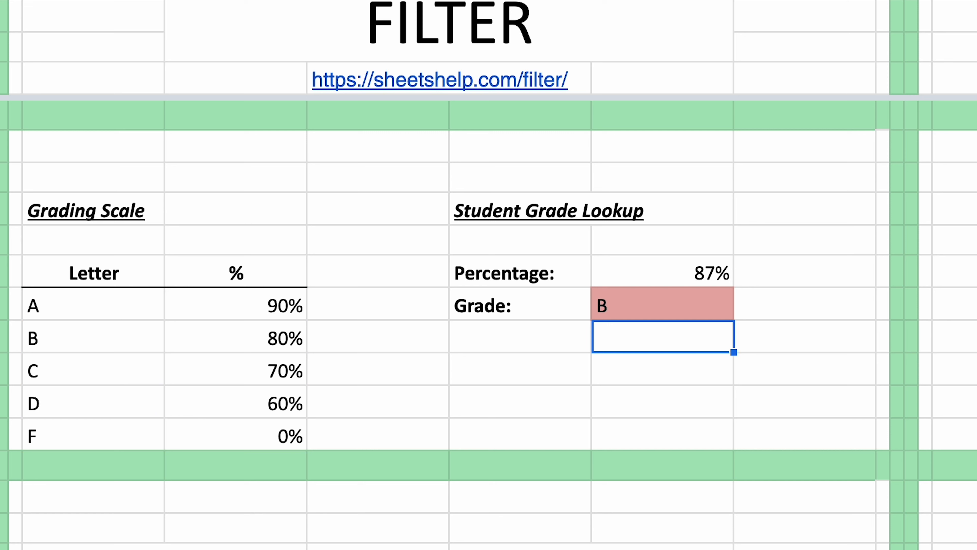
Score the Student Grade Lookup example in row 28, giving XLOOKUP 9 points and FILTER 1 point
{"action": "left_click", "coordinate": [663, 304]}
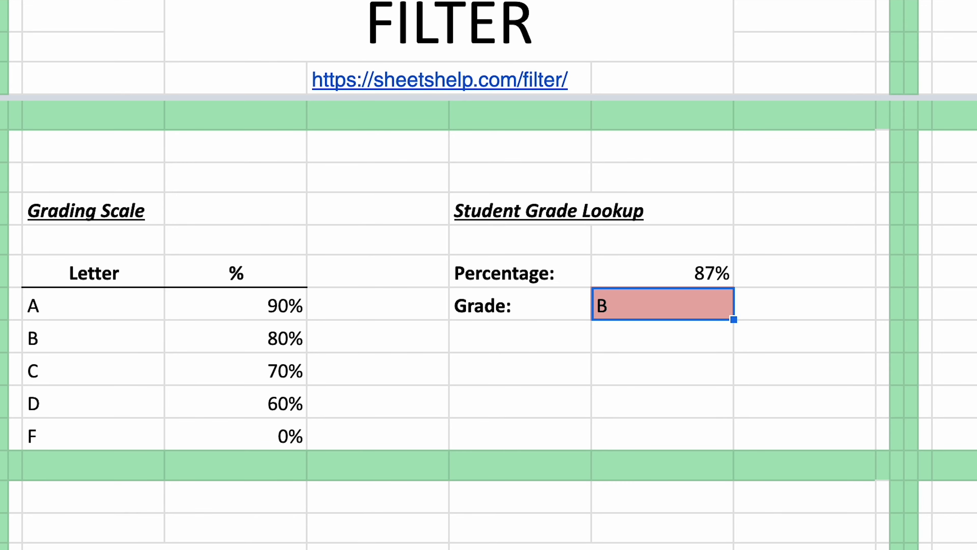
{"action": "key", "text": "Right"}
{"action": "key", "text": "Right"}
{"action": "key", "text": "Right"}
{"action": "key", "text": "Right"}
{"action": "key", "text": "Right"}
{"action": "key", "text": "Right"}
{"action": "key", "text": "Right"}
{"action": "key", "text": "Right"}
{"action": "key", "text": "Right"}
{"action": "key", "text": "Right"}
{"action": "key", "text": "Right"}
{"action": "key", "text": "Right"}
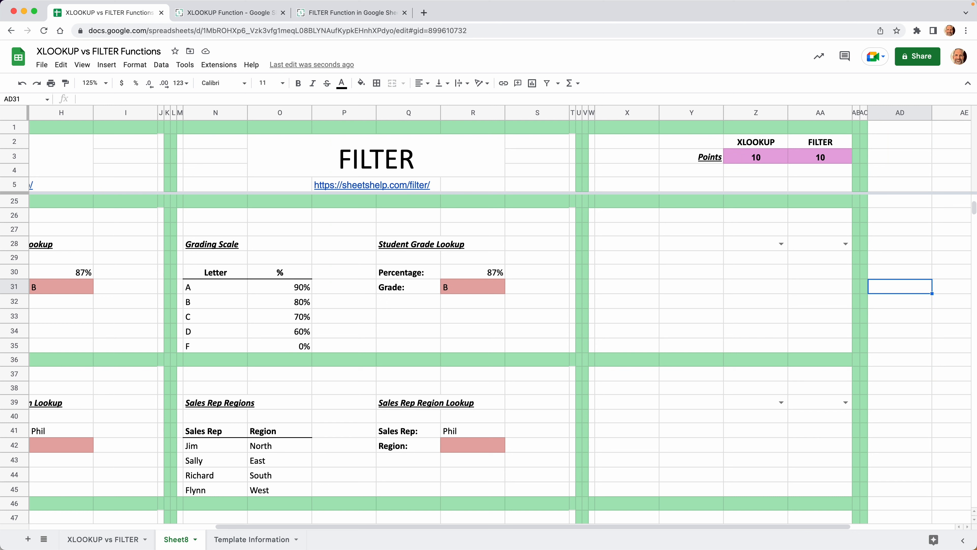
{"action": "key", "text": "Left"}
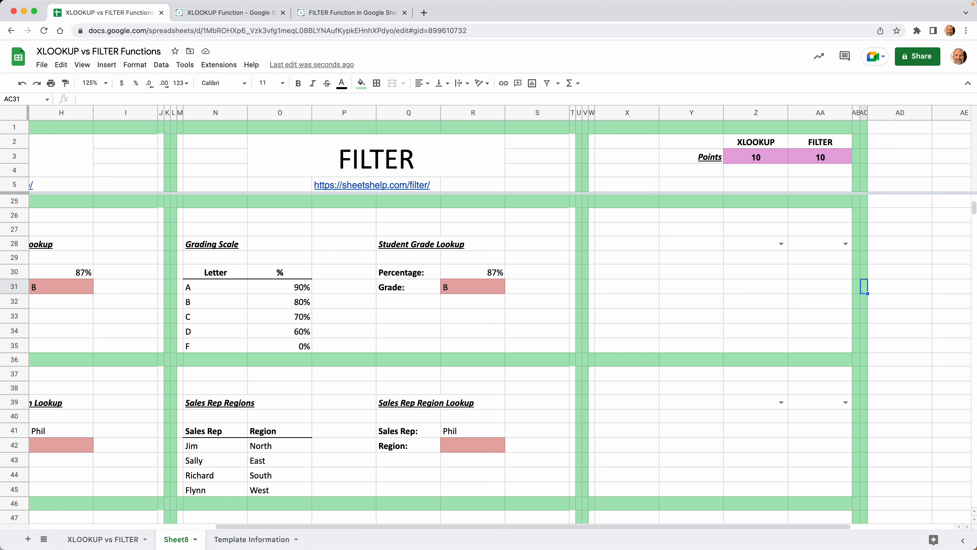
{"action": "left_click", "coordinate": [781, 244]}
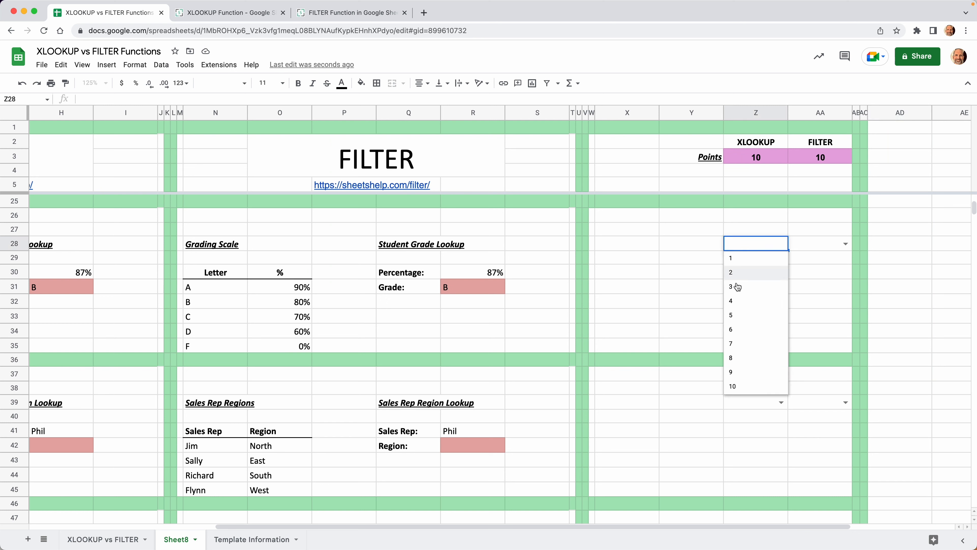
{"action": "left_click", "coordinate": [738, 372]}
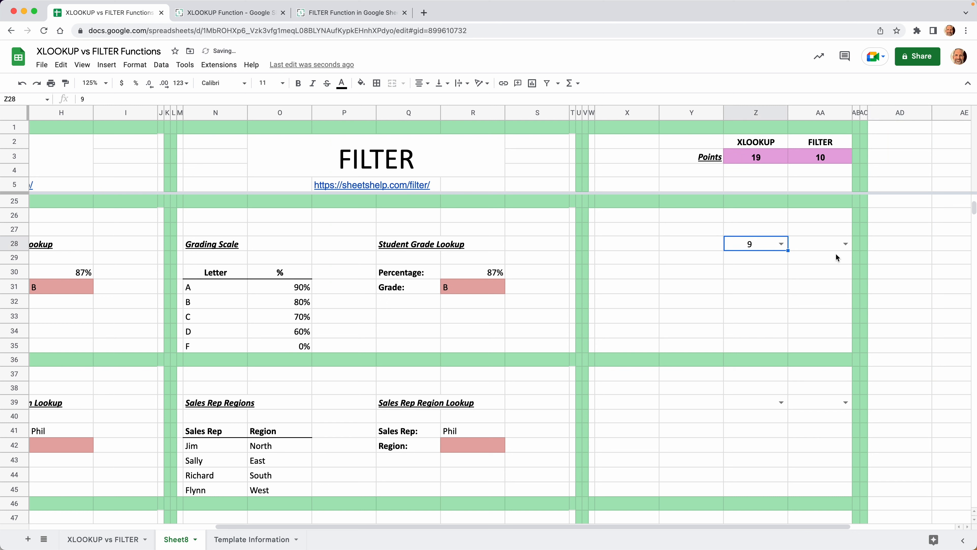
{"action": "left_click", "coordinate": [845, 243]}
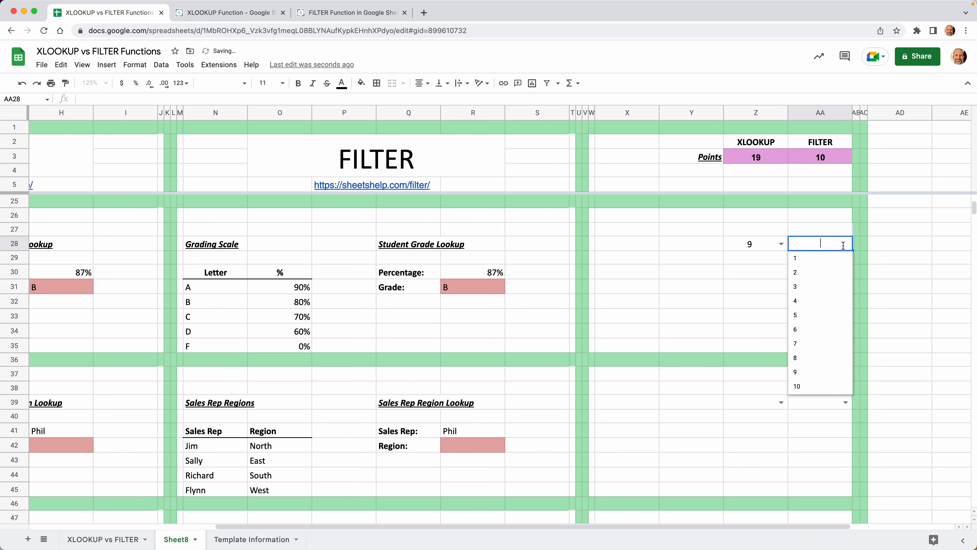
{"action": "left_click", "coordinate": [832, 265]}
Start an XLOOKUP formula in Example 4's Region cell H42 with H41 as the search key
{"action": "scroll", "coordinate": [739, 284], "scroll_direction": "left", "scroll_amount": 7}
{"action": "scroll", "coordinate": [739, 284], "scroll_direction": "down", "scroll_amount": 1}
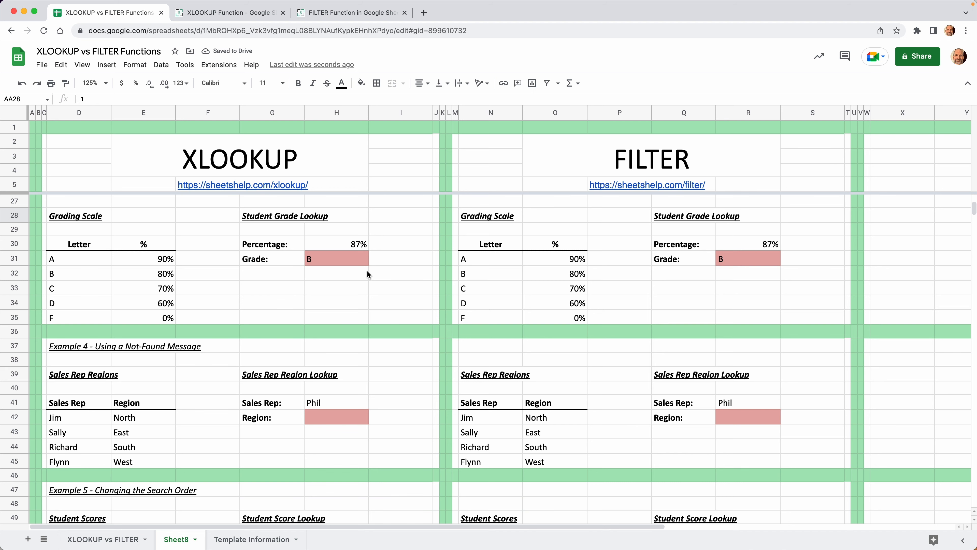
{"action": "left_click", "coordinate": [723, 263]}
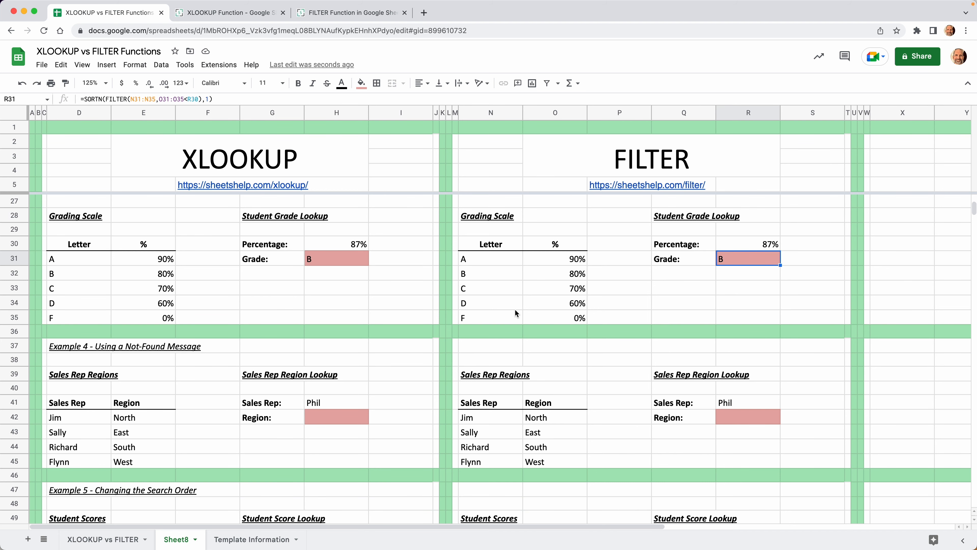
{"action": "scroll", "coordinate": [495, 316], "scroll_direction": "down", "scroll_amount": 5}
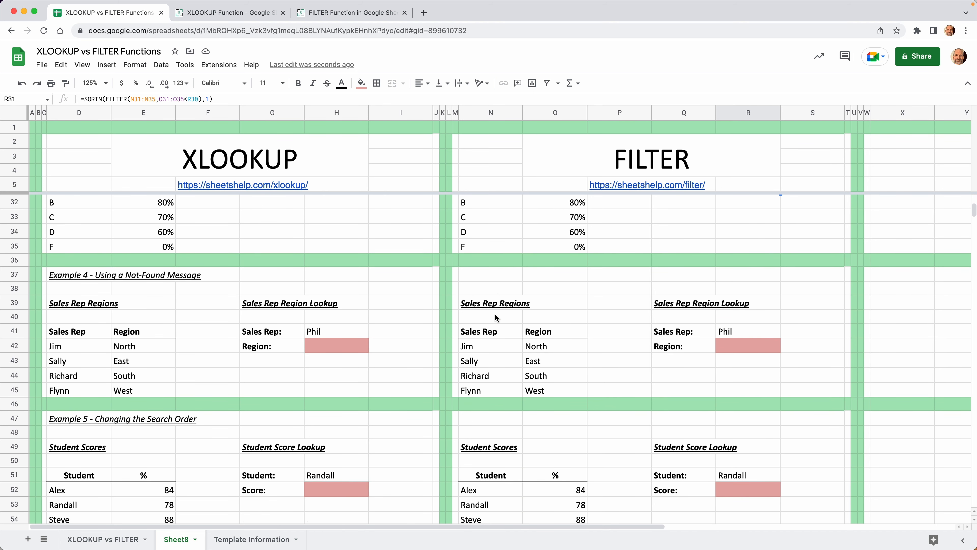
{"action": "scroll", "coordinate": [494, 313], "scroll_direction": "down", "scroll_amount": 2}
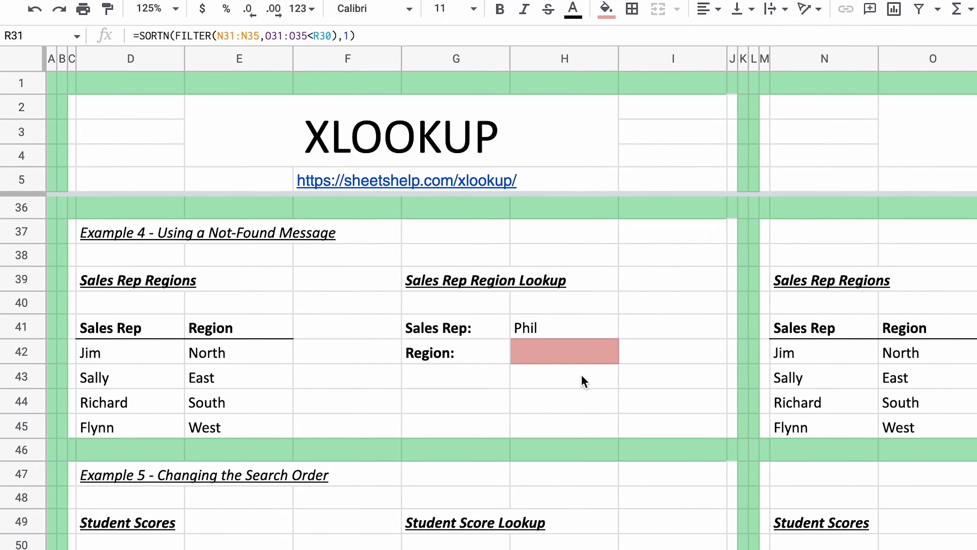
{"action": "left_click", "coordinate": [442, 316]}
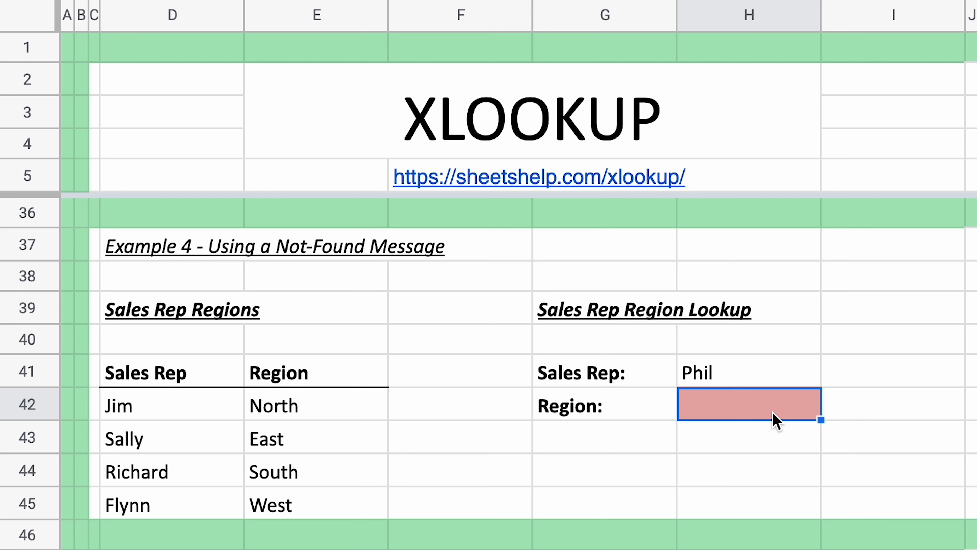
{"action": "type", "text": "=XL"}
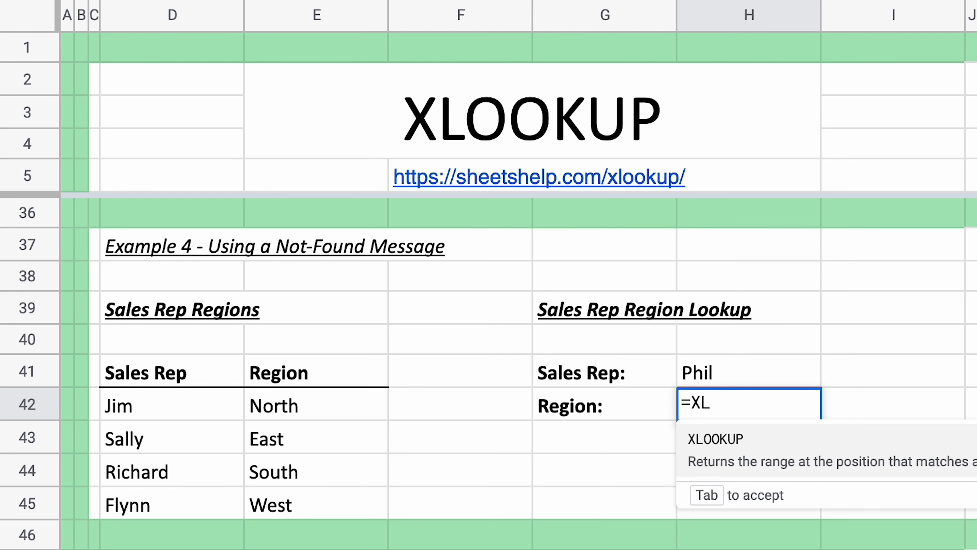
{"action": "type", "text": "OOKUP("}
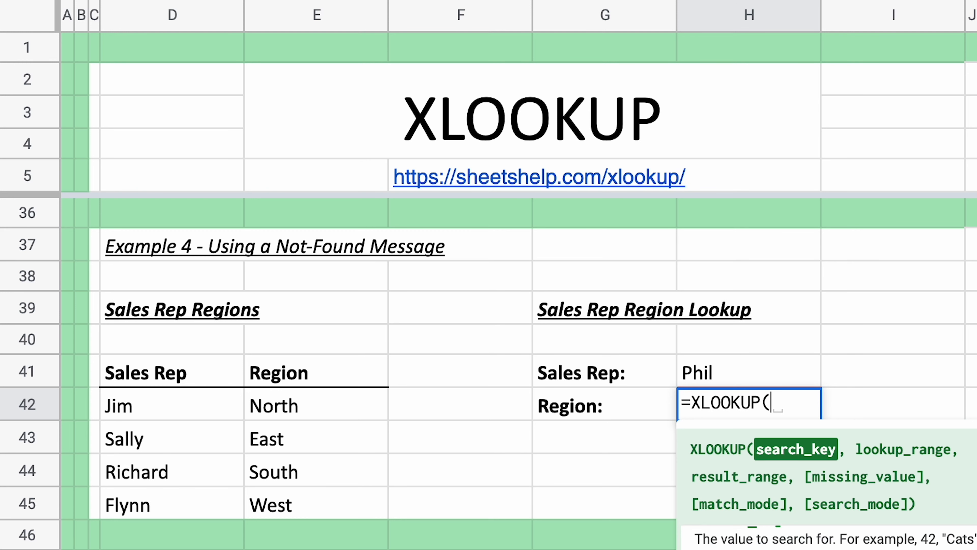
{"action": "type", "text": "H41"}
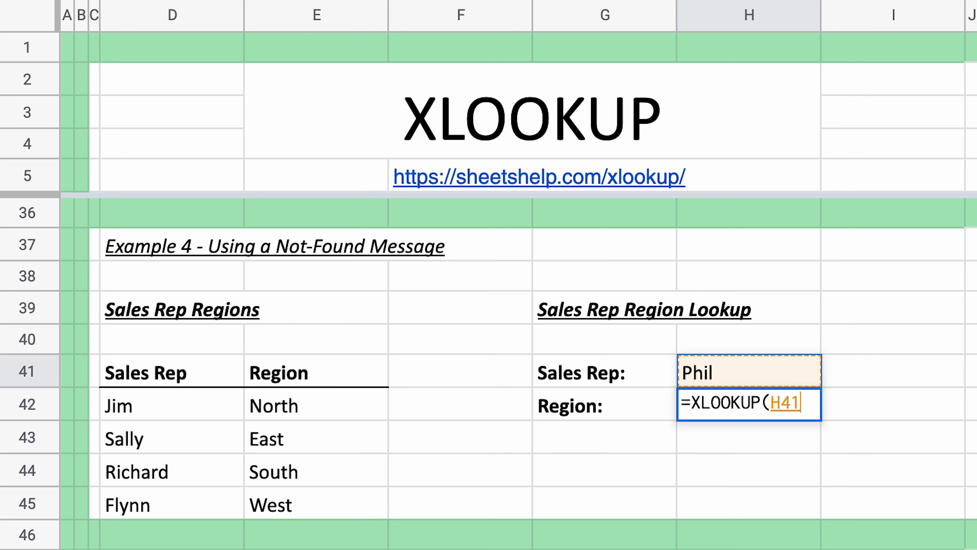
Complete the H42 XLOOKUP formula with lookup range D42:D45 and result range E42:E45
{"action": "type", "text": ","}
{"action": "key", "text": "Left"}
{"action": "key", "text": "Left"}
{"action": "key", "text": "Left"}
{"action": "key", "text": "Left"}
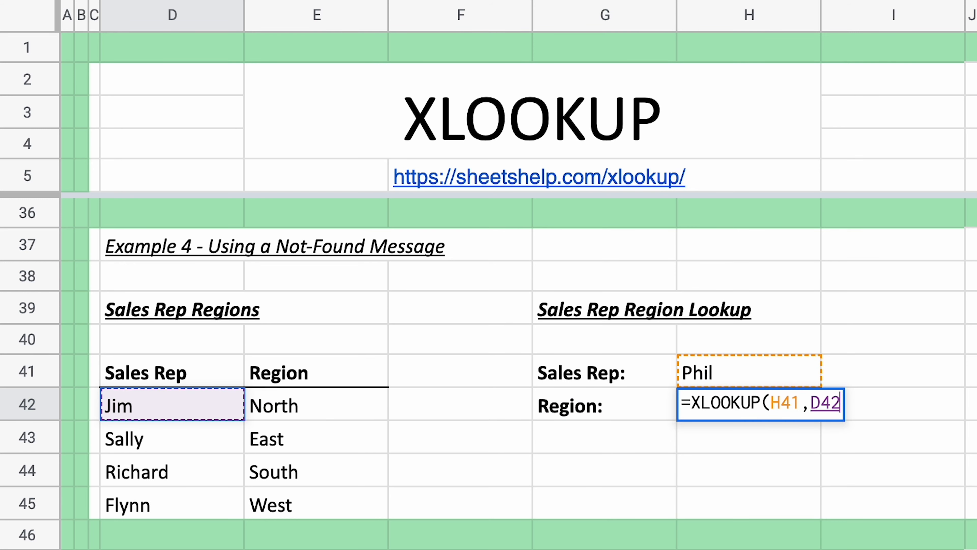
{"action": "key", "text": "shift+Down"}
{"action": "key", "text": "shift+Down"}
{"action": "key", "text": "shift+Down"}
{"action": "type", "text": ","}
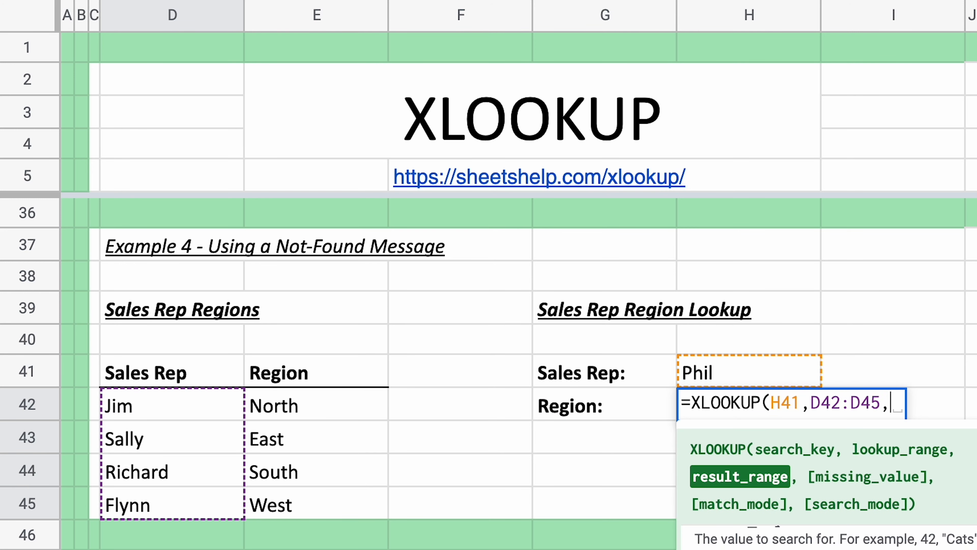
{"action": "key", "text": "Left"}
{"action": "key", "text": "Left"}
{"action": "key", "text": "Left"}
{"action": "key", "text": "shift+Down"}
{"action": "key", "text": "shift+Down"}
{"action": "key", "text": "shift+Down"}
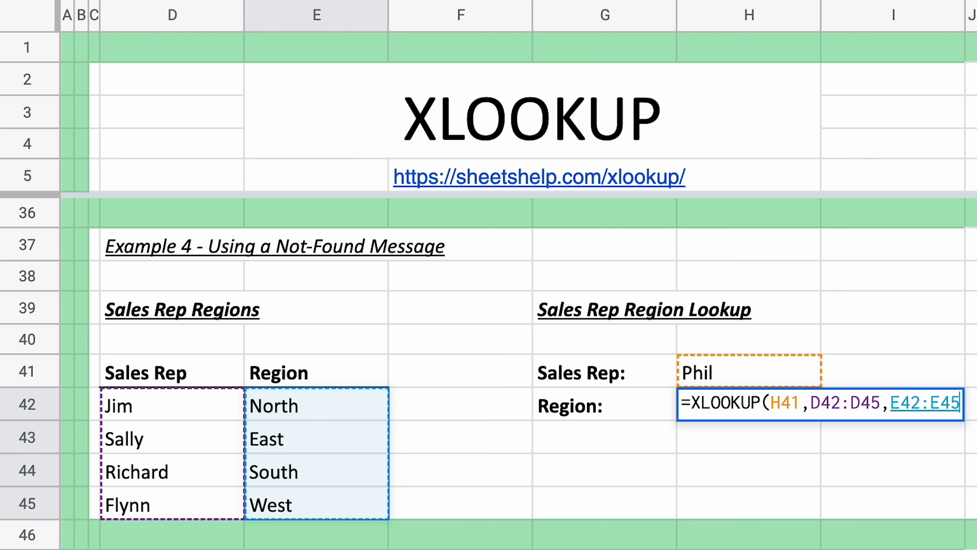
{"action": "type", "text": ")"}
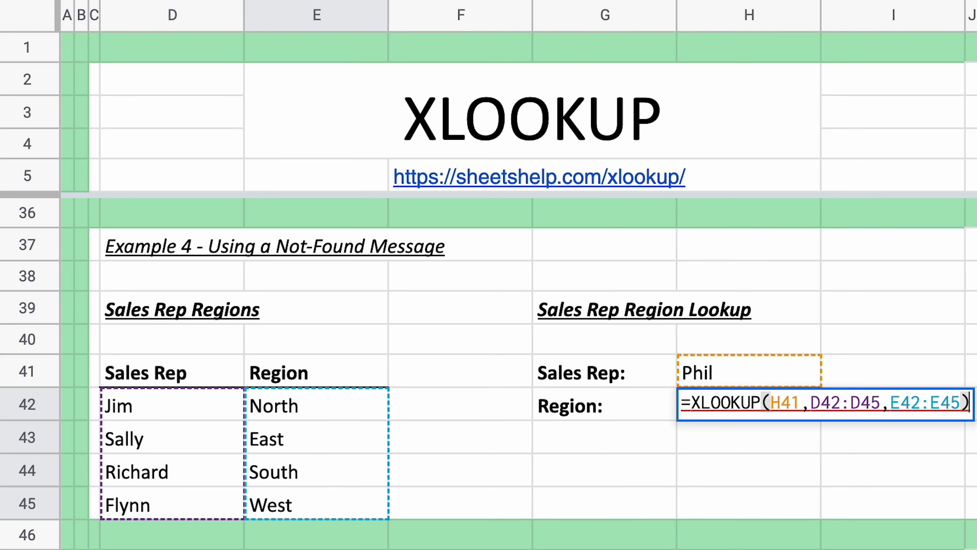
{"action": "key", "text": "Return"}
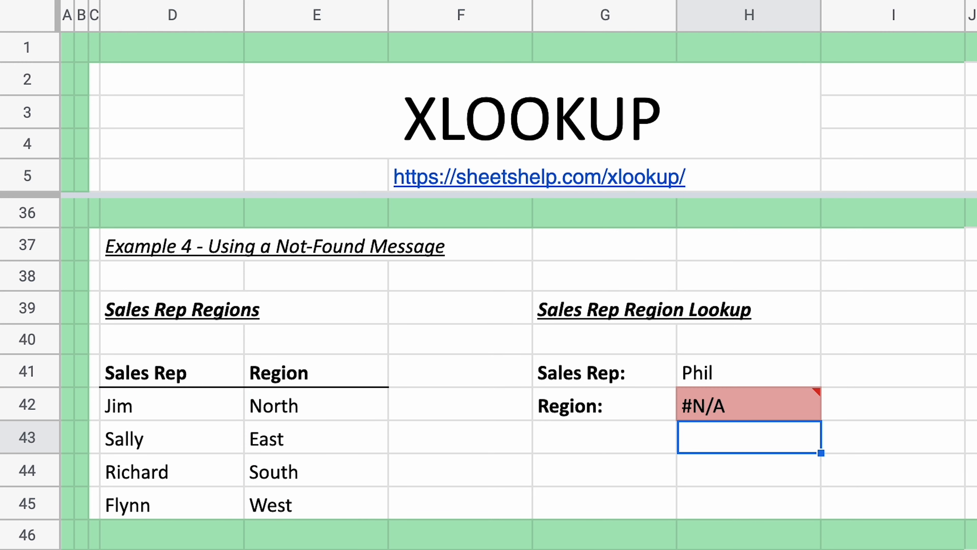
Add "Sales rep not found" as the missing value argument of the XLOOKUP formula in H42
{"action": "key", "text": "Up"}
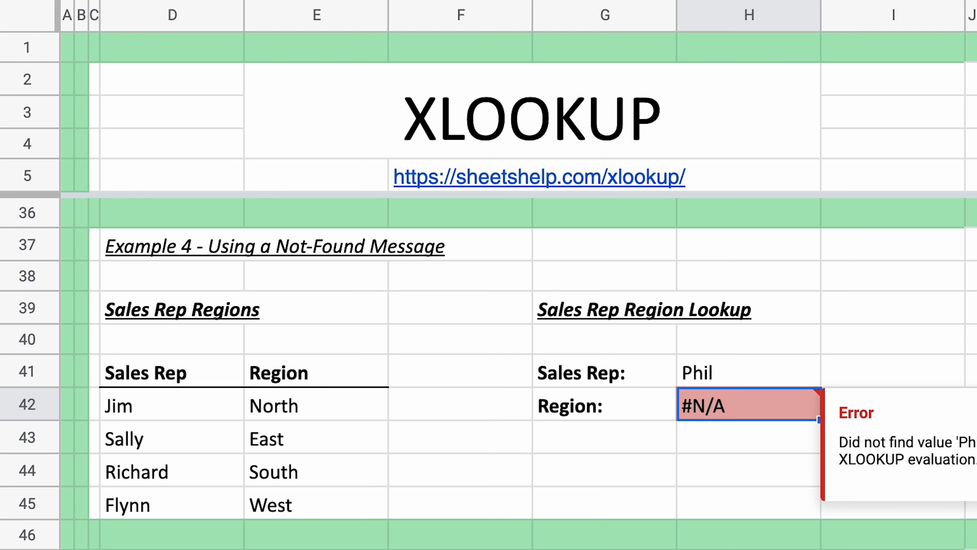
{"action": "key", "text": "Return"}
{"action": "key", "text": "Left"}
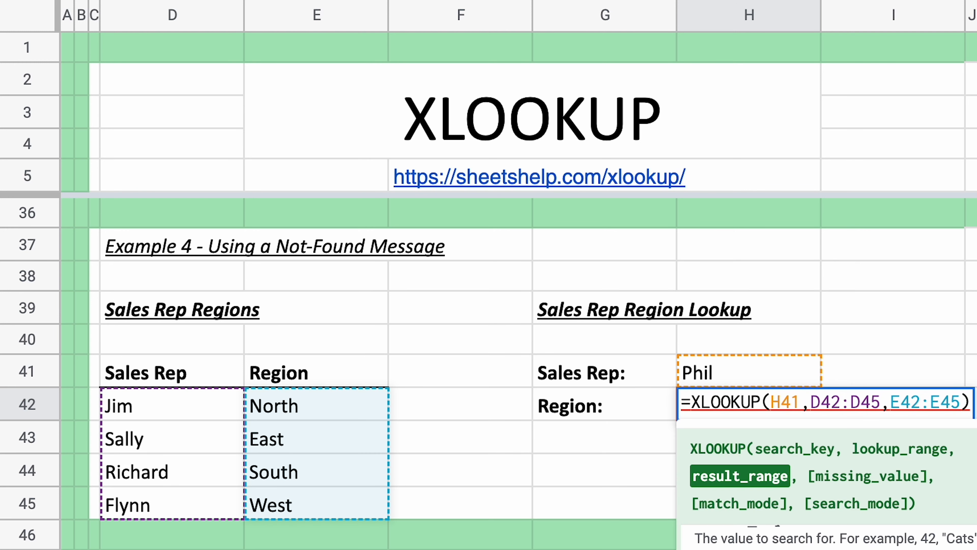
{"action": "type", "text": ", "}
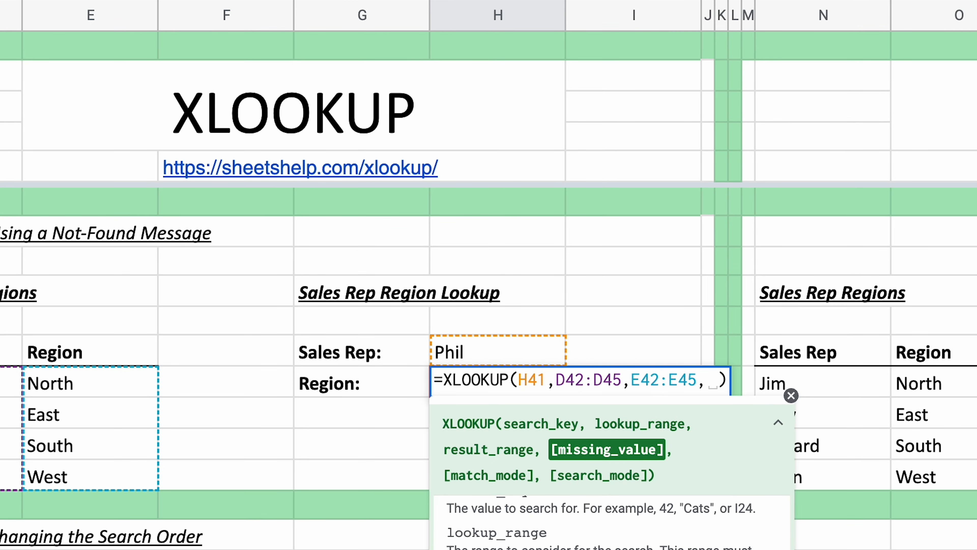
{"action": "type", "text": "\"S"}
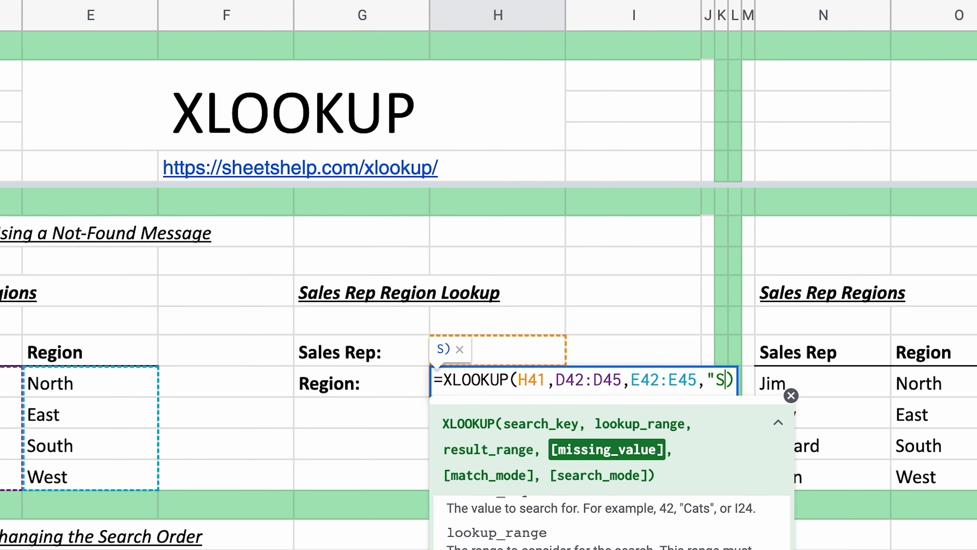
{"action": "type", "text": "ales rep not"}
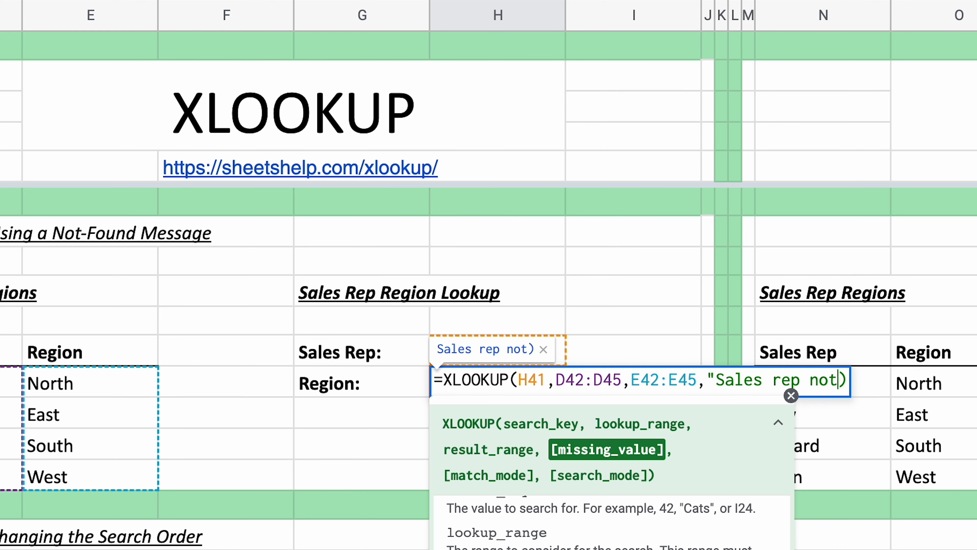
{"action": "type", "text": " found\""}
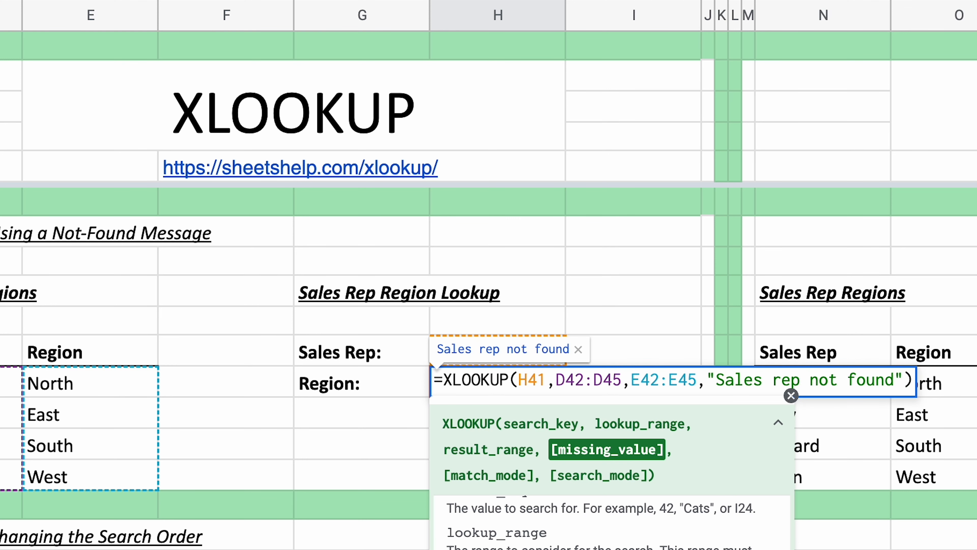
{"action": "key", "text": "Return"}
{"action": "key", "text": "Up"}
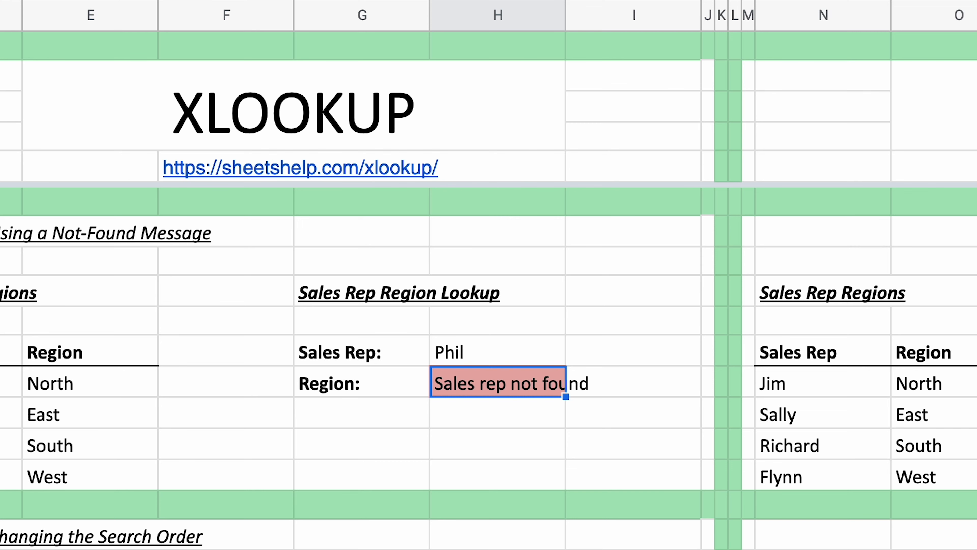
Start a FILTER formula in Example 4's Region cell R42 with O42:O45 as the range
{"action": "key", "text": "Right"}
{"action": "key", "text": "Right"}
{"action": "key", "text": "Right"}
{"action": "key", "text": "Right"}
{"action": "key", "text": "Right"}
{"action": "key", "text": "Right"}
{"action": "key", "text": "Right"}
{"action": "key", "text": "Right"}
{"action": "key", "text": "Right"}
{"action": "key", "text": "Right"}
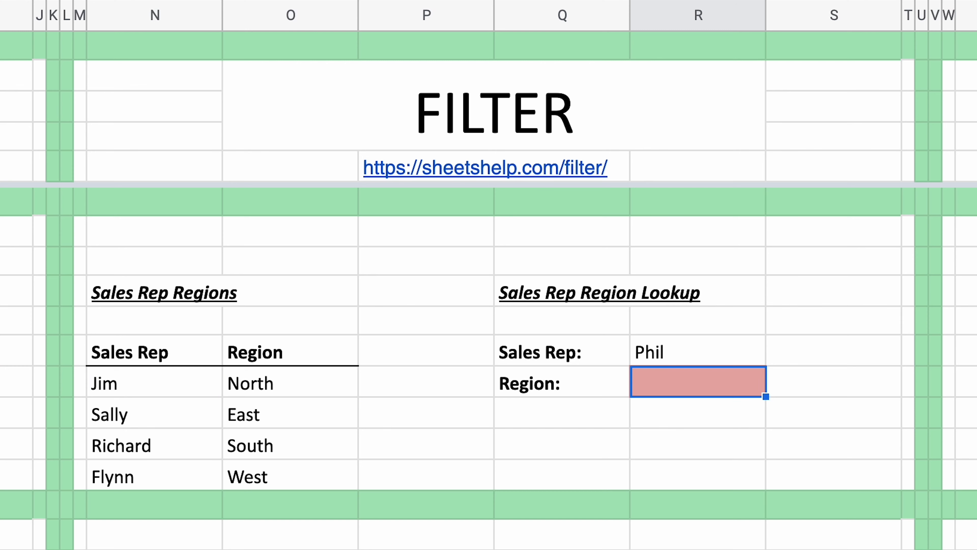
{"action": "type", "text": "=FIL"}
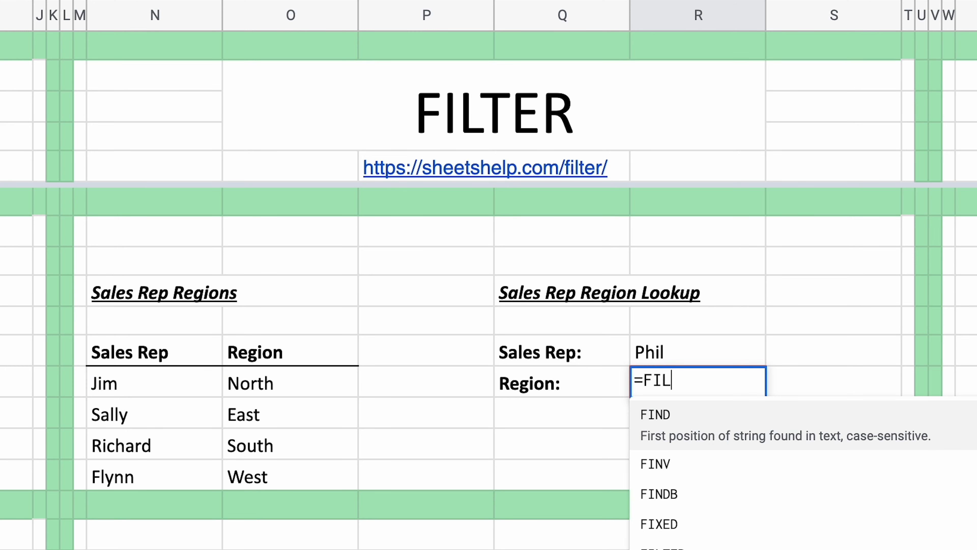
{"action": "type", "text": "TER("}
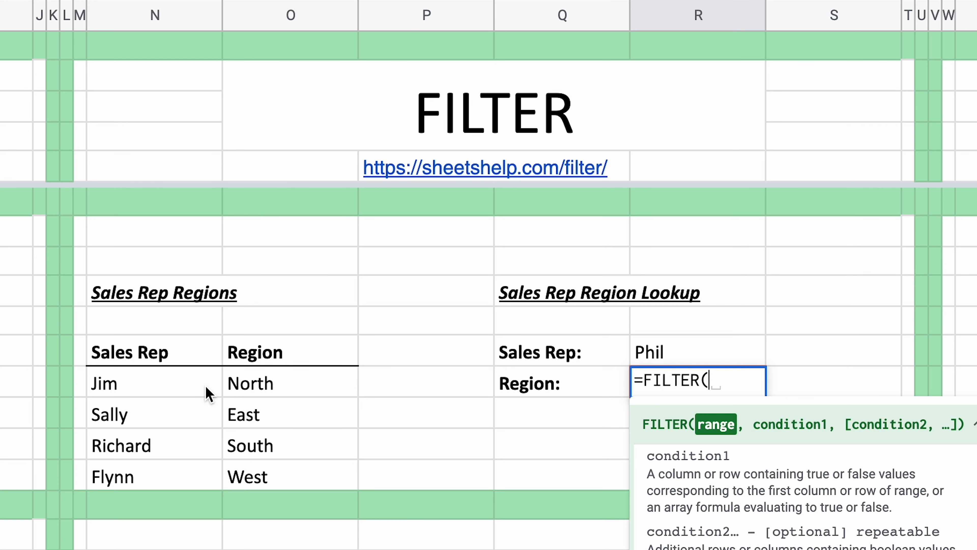
{"action": "left_click_drag", "start_coordinate": [293, 387], "coordinate": [313, 481]}
{"action": "type", "text": ","}
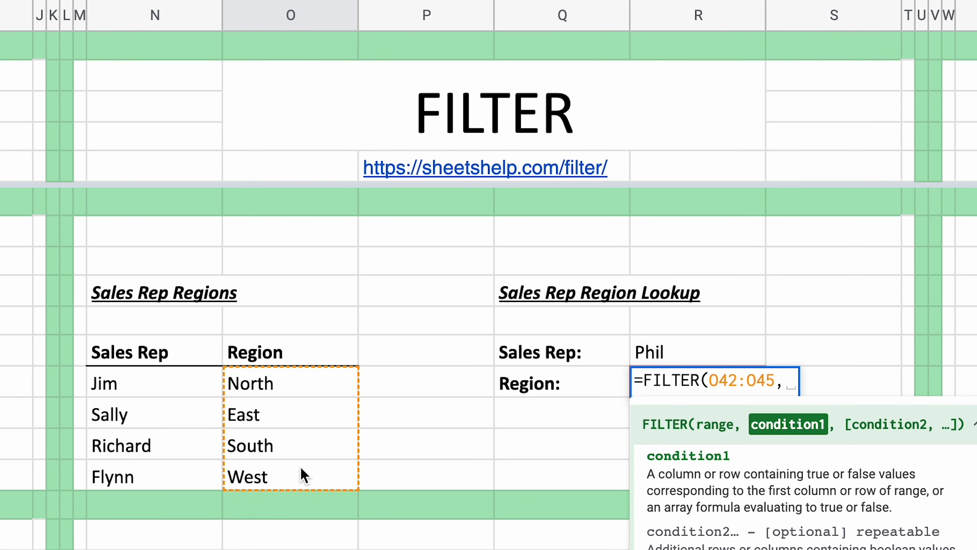
Complete the R42 FILTER formula with the condition N42:N45=R41
{"action": "left_click_drag", "start_coordinate": [194, 385], "coordinate": [201, 473]}
{"action": "type", "text": "="}
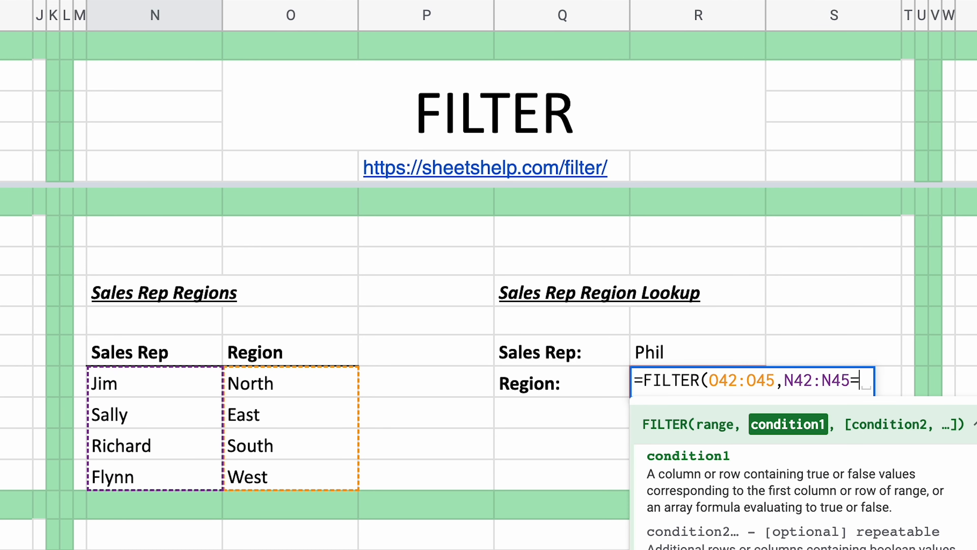
{"action": "left_click", "coordinate": [688, 359]}
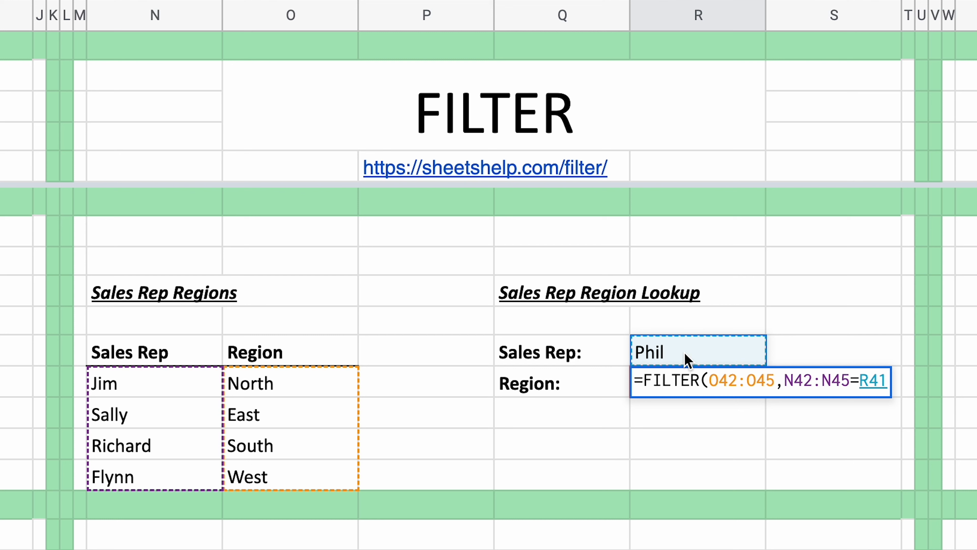
{"action": "type", "text": ")"}
{"action": "key", "text": "Return"}
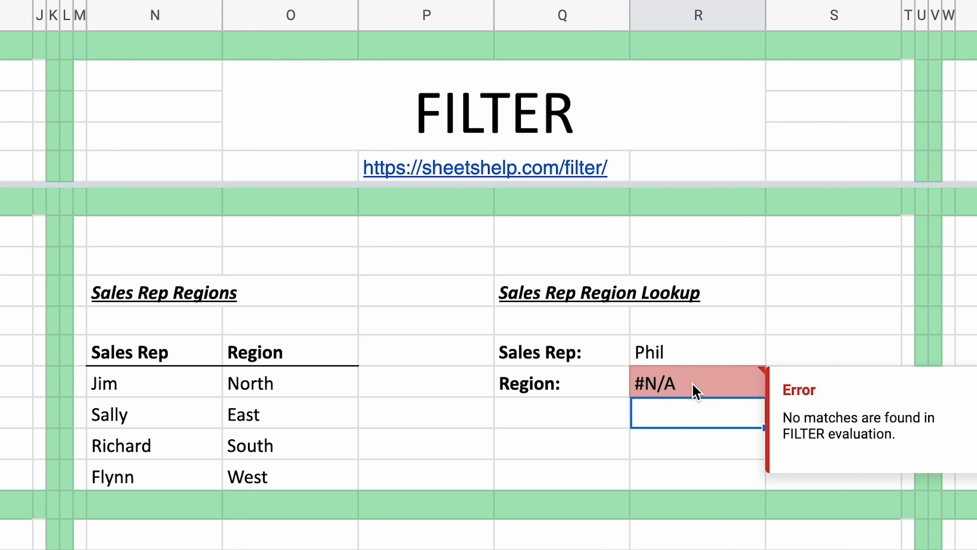
Copy the FILTER expression from the R42 formula without its equals sign, leaving the cell unedited
{"action": "double_click", "coordinate": [696, 390]}
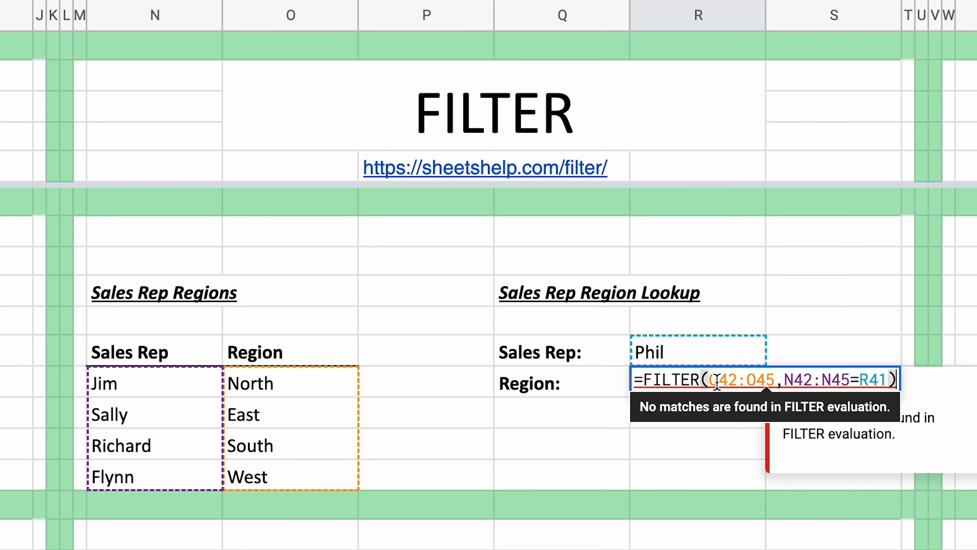
{"action": "left_click", "coordinate": [648, 380]}
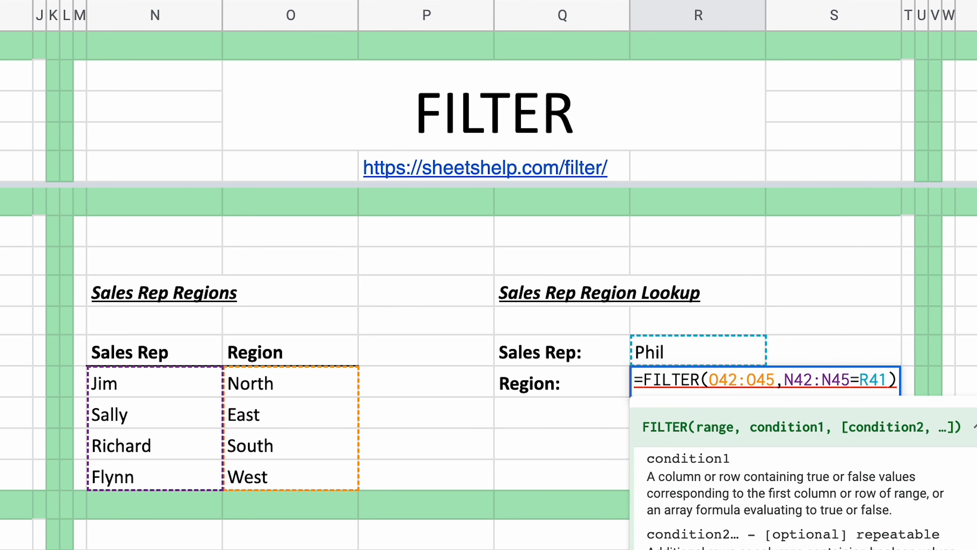
{"action": "key", "text": "shift+End"}
{"action": "key", "text": "ctrl+c"}
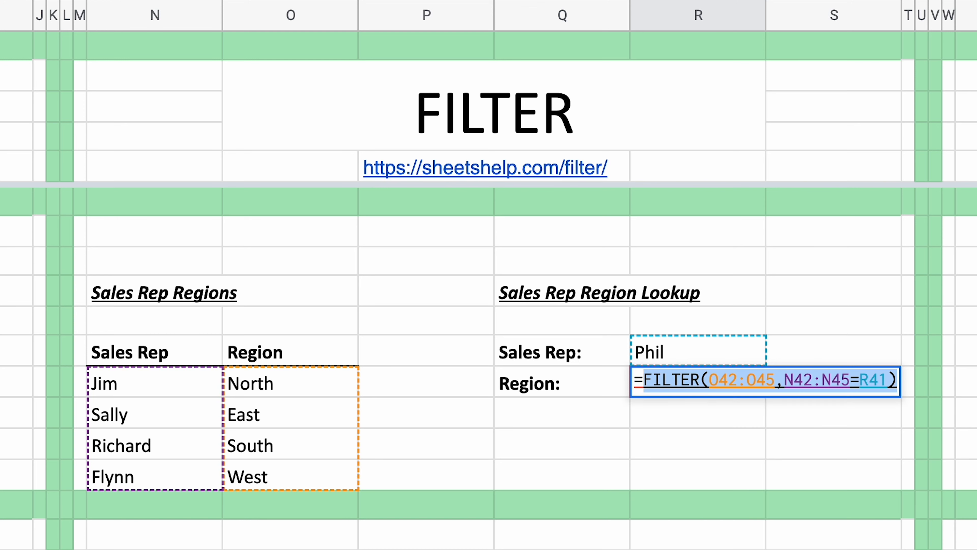
{"action": "key", "text": "Escape"}
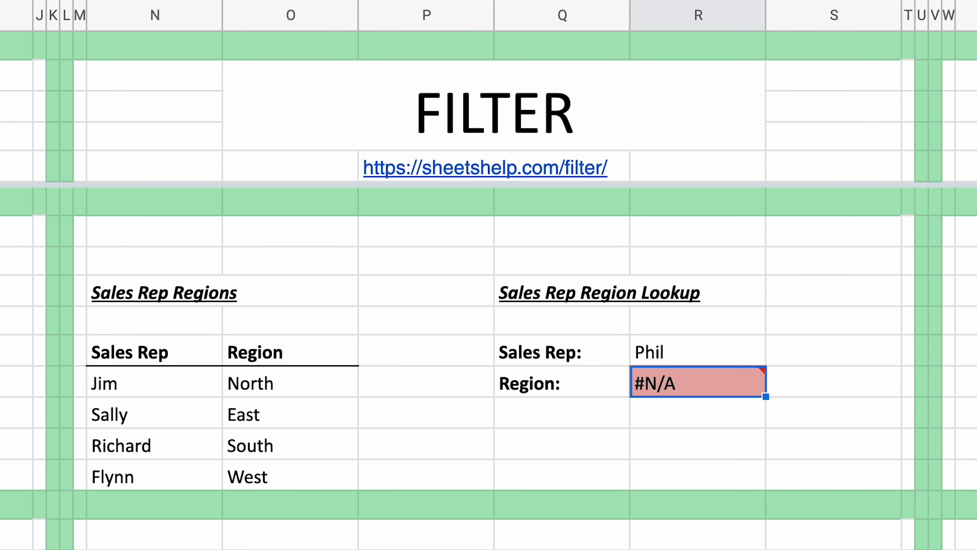
Replace R42 with an IFERROR formula that wraps the copied FILTER expression and returns "Sales rep not found" on error
{"action": "type", "text": "=IFER"}
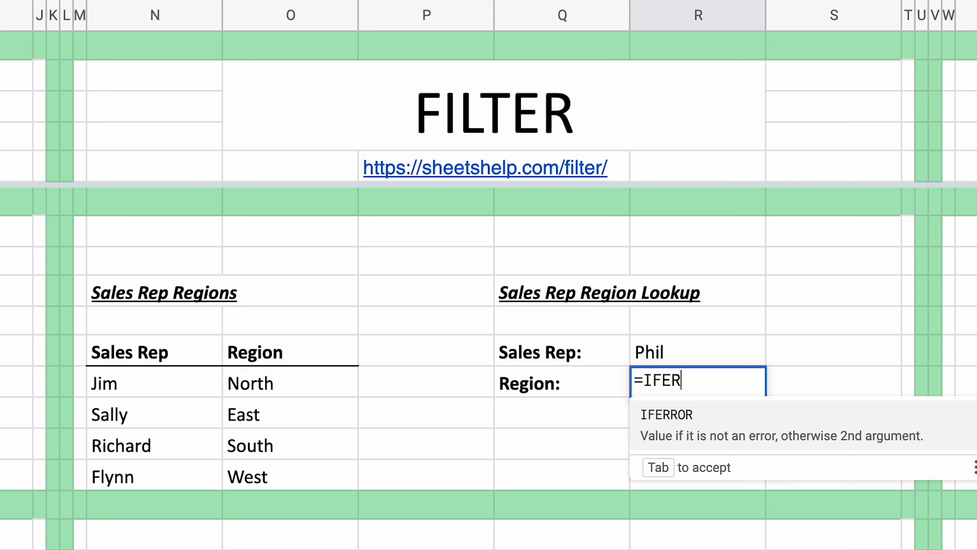
{"action": "type", "text": "ROR("}
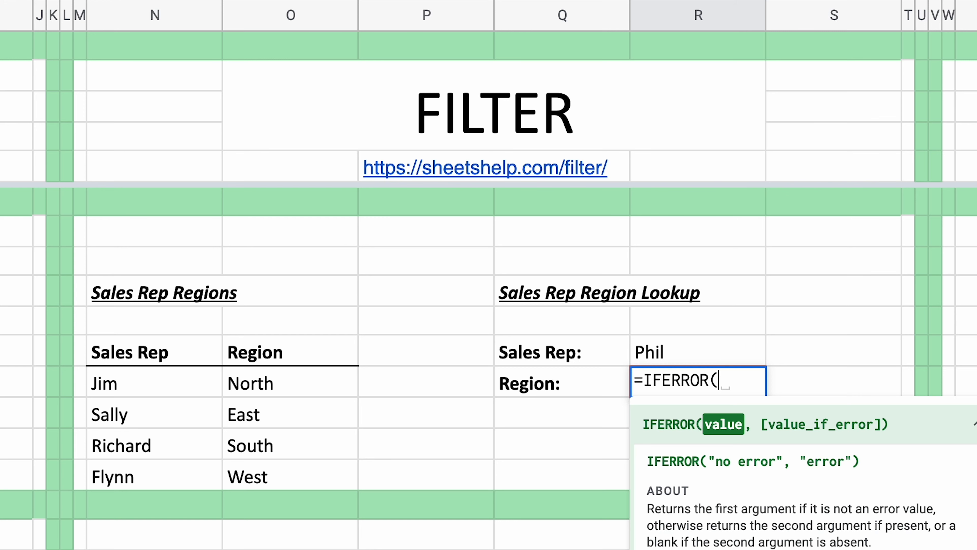
{"action": "key", "text": "ctrl+v"}
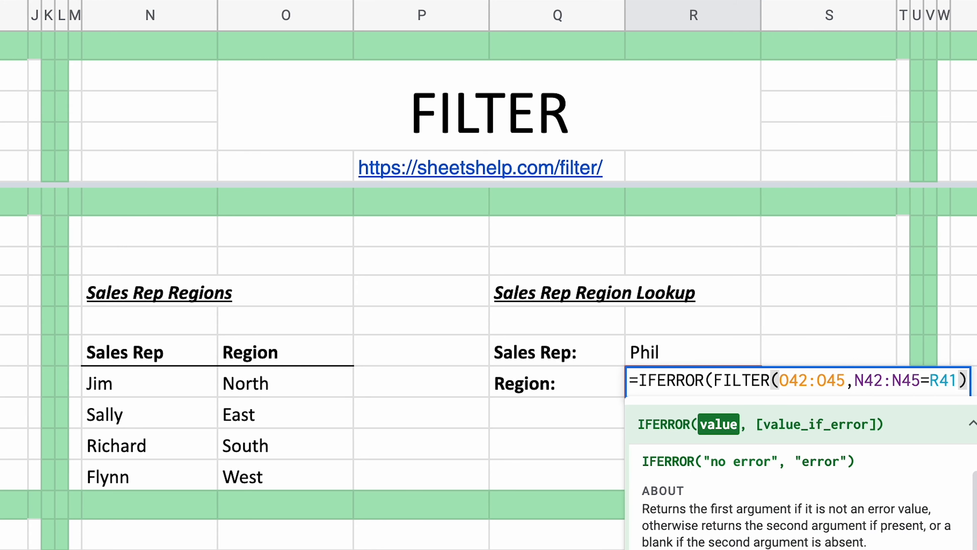
{"action": "type", "text": ","}
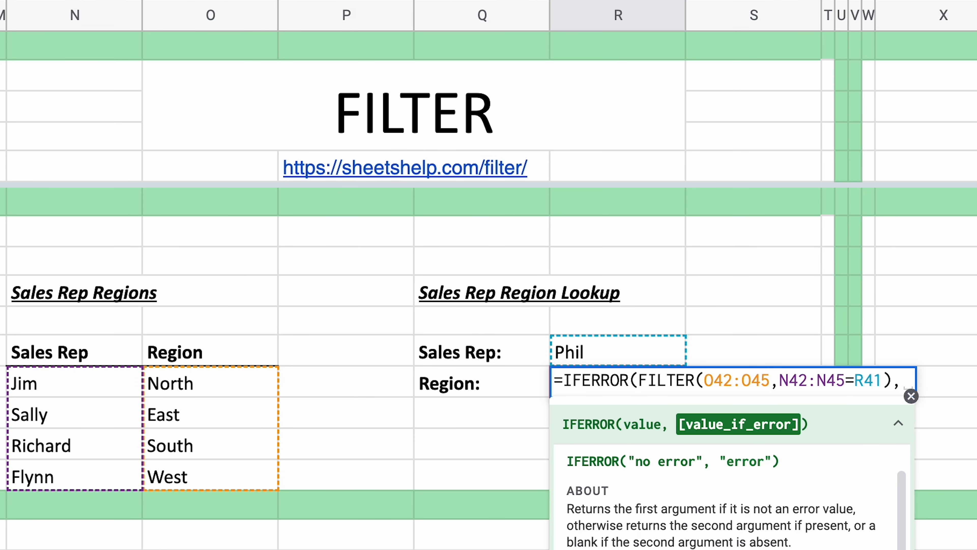
{"action": "type", "text": "\"Sales rep not found"}
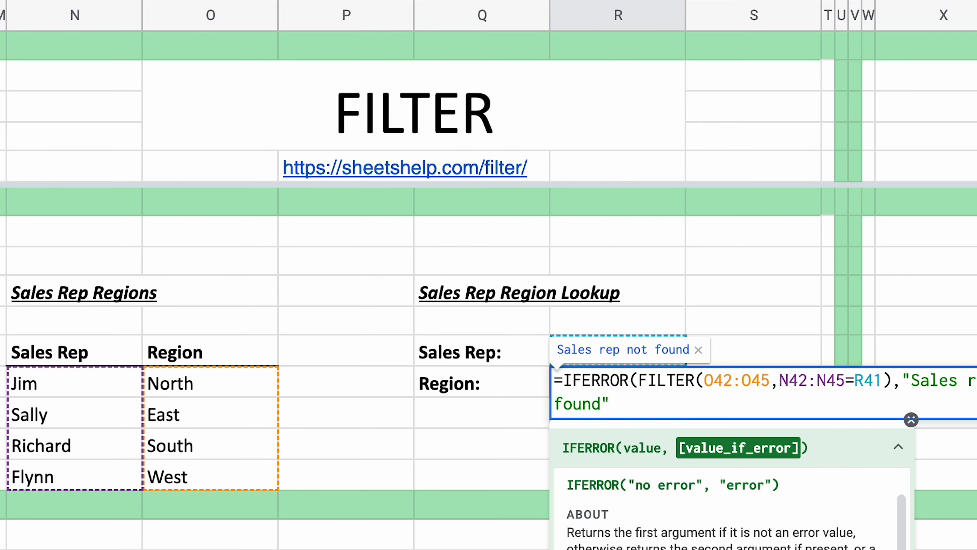
{"action": "type", "text": ")"}
{"action": "key", "text": "Return"}
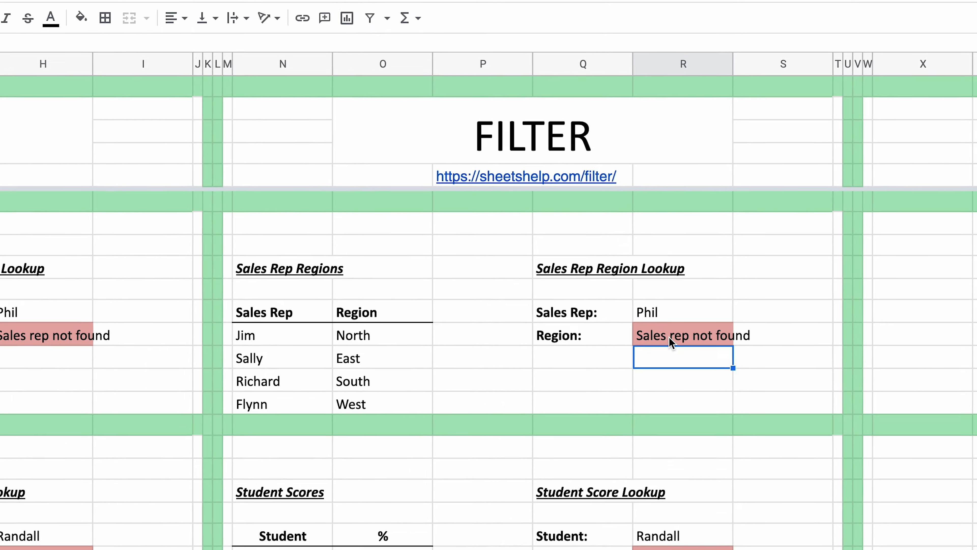
Compare the R42 and H42 formulas and score the example in row 39, giving XLOOKUP 7 points and FILTER 3 points
{"action": "left_click", "coordinate": [669, 337]}
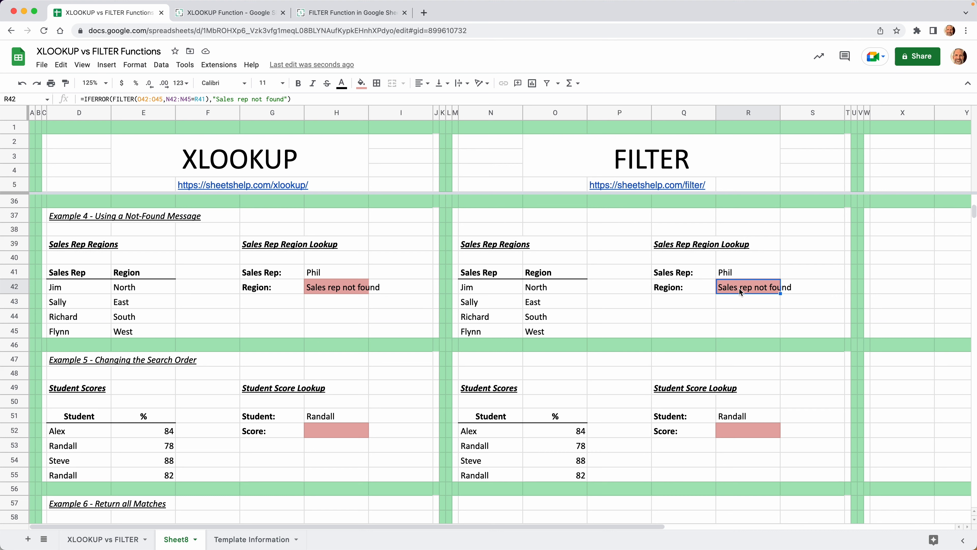
{"action": "left_click", "coordinate": [345, 294]}
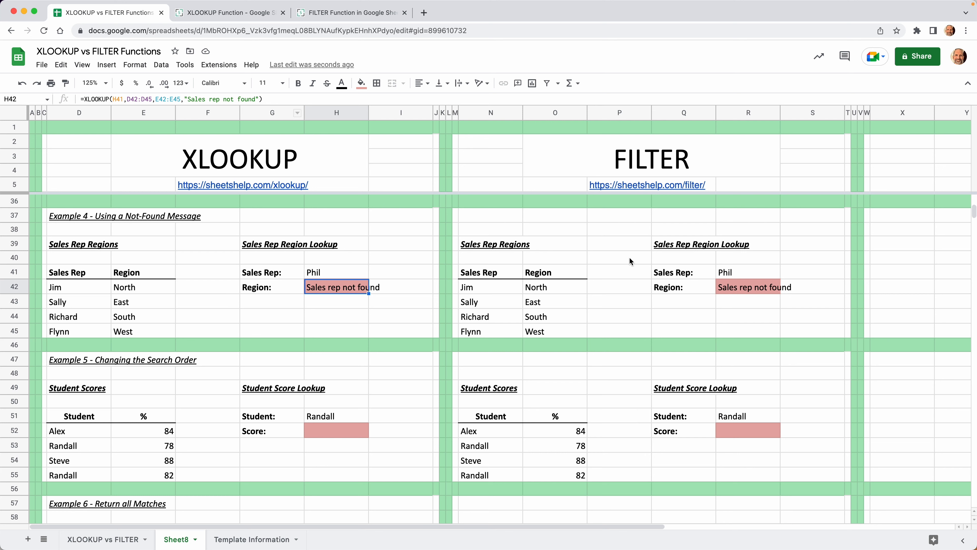
{"action": "left_click", "coordinate": [738, 292]}
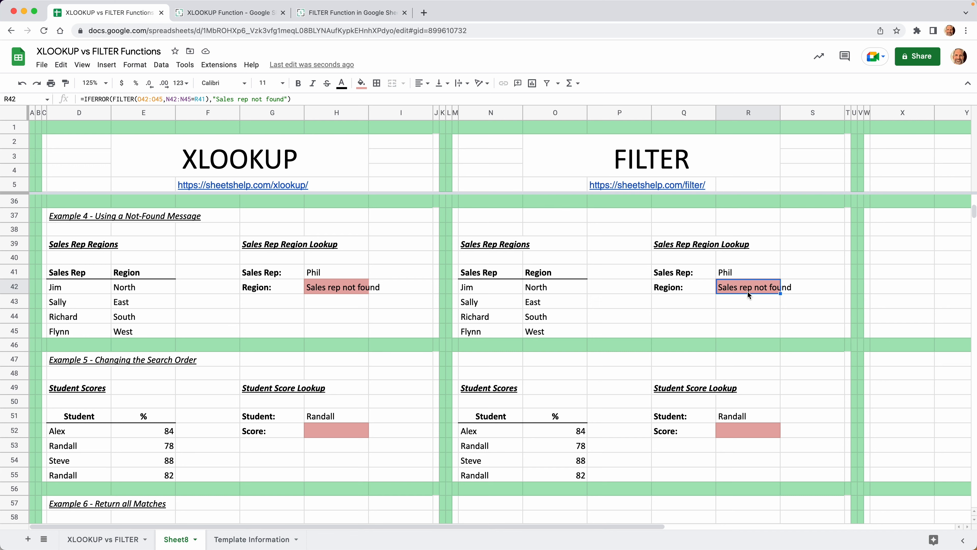
{"action": "key", "text": "Right"}
{"action": "key", "text": "Right"}
{"action": "key", "text": "Right"}
{"action": "key", "text": "Right"}
{"action": "key", "text": "Right"}
{"action": "key", "text": "Right"}
{"action": "key", "text": "Right"}
{"action": "key", "text": "Right"}
{"action": "key", "text": "Right"}
{"action": "key", "text": "Right"}
{"action": "key", "text": "Right"}
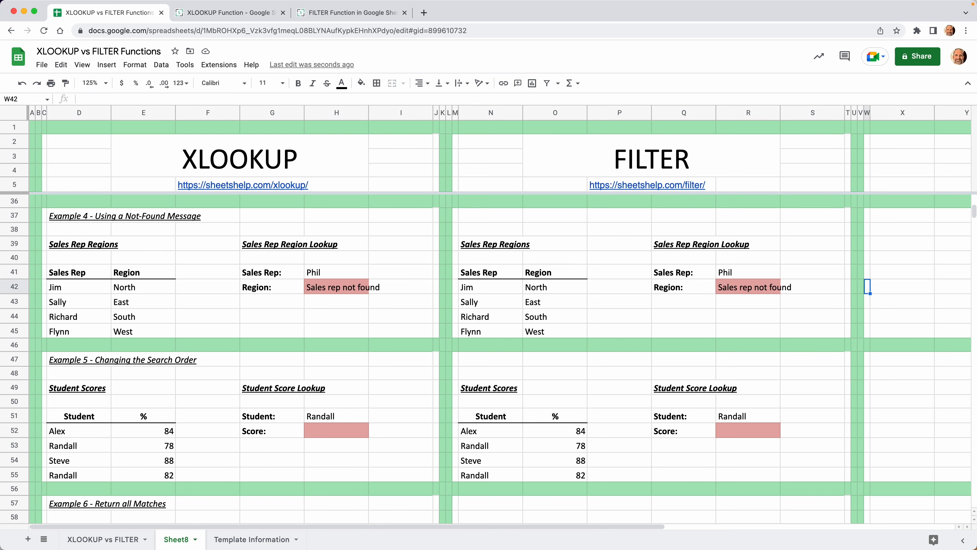
{"action": "key", "text": "Left"}
{"action": "key", "text": "Left"}
{"action": "key", "text": "Left"}
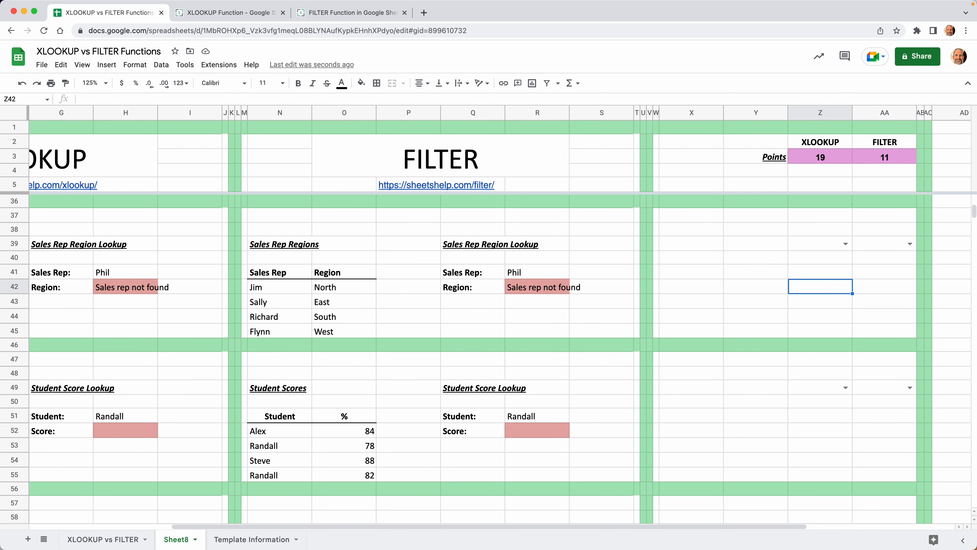
{"action": "left_click", "coordinate": [843, 245]}
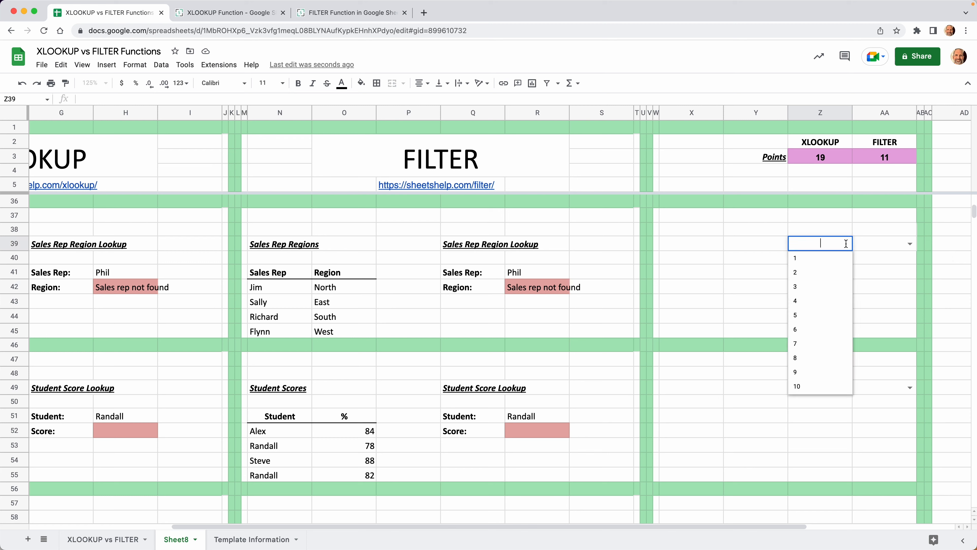
{"action": "left_click", "coordinate": [815, 346]}
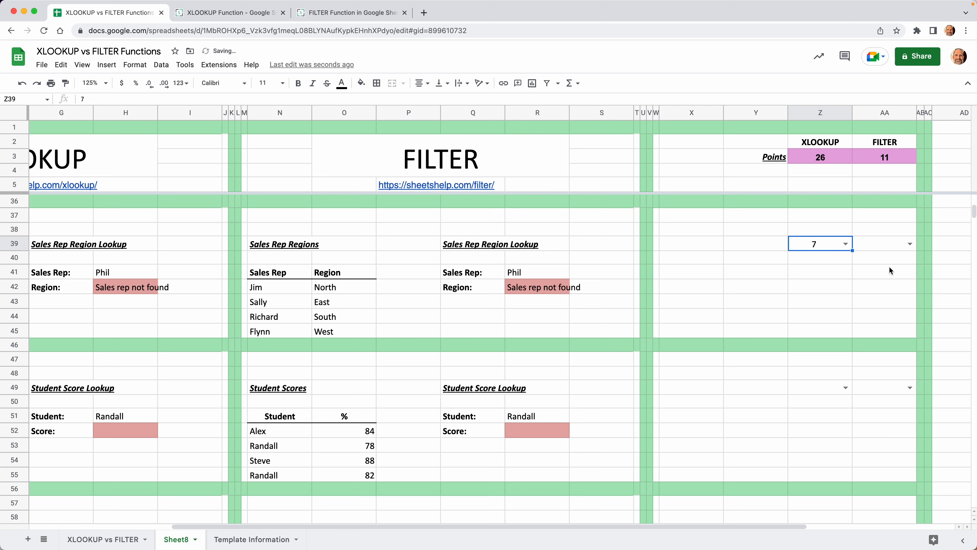
{"action": "double_click", "coordinate": [909, 243]}
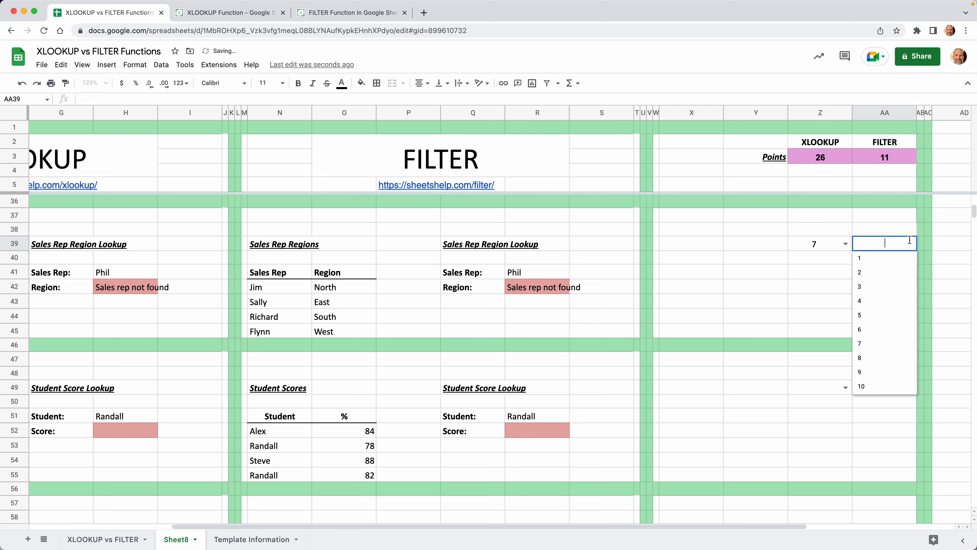
{"action": "left_click", "coordinate": [891, 286]}
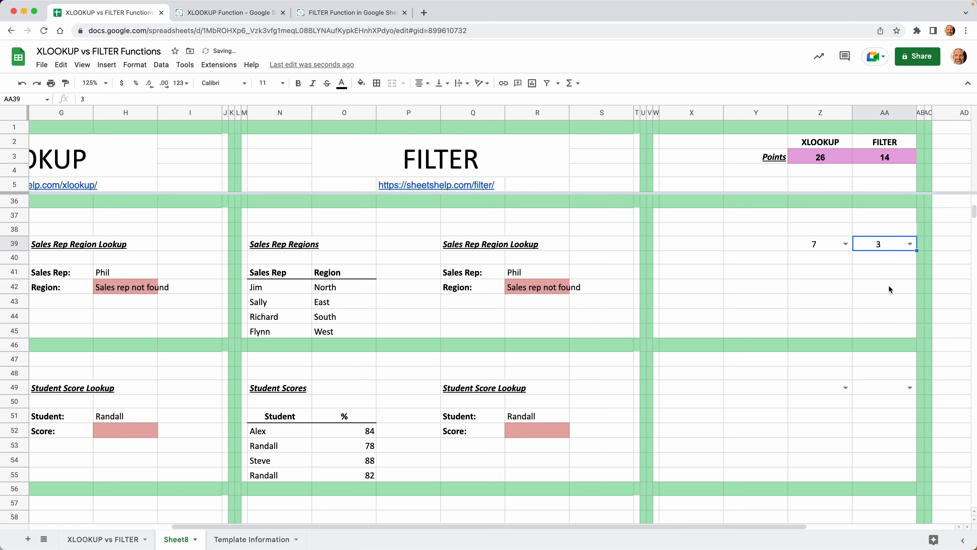
Move on to Example 5, Changing the Search Order, with both Student Score Lookup tables in view
{"action": "left_click", "coordinate": [819, 308]}
{"action": "scroll", "coordinate": [819, 307], "scroll_direction": "left", "scroll_amount": 10}
{"action": "scroll", "coordinate": [819, 306], "scroll_direction": "down", "scroll_amount": 5}
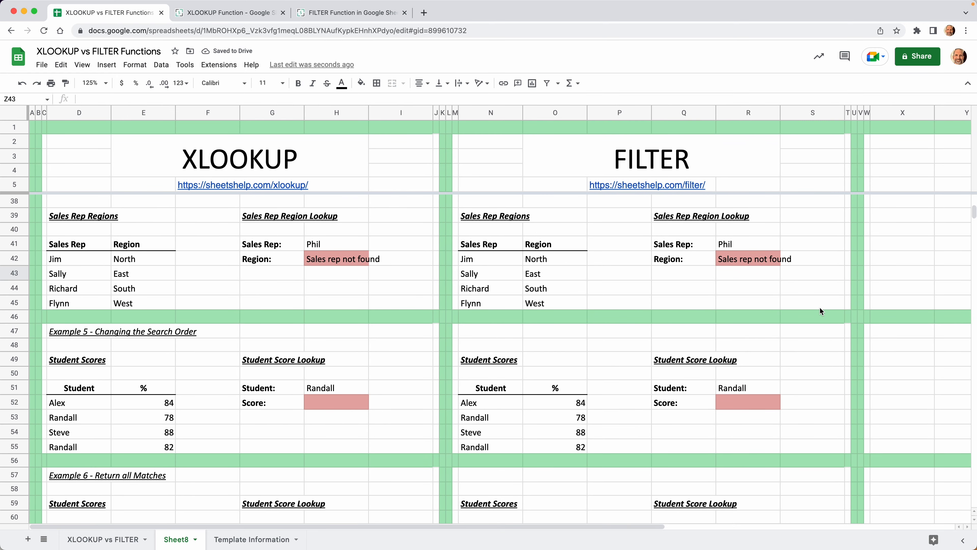
{"action": "scroll", "coordinate": [819, 306], "scroll_direction": "down", "scroll_amount": 3}
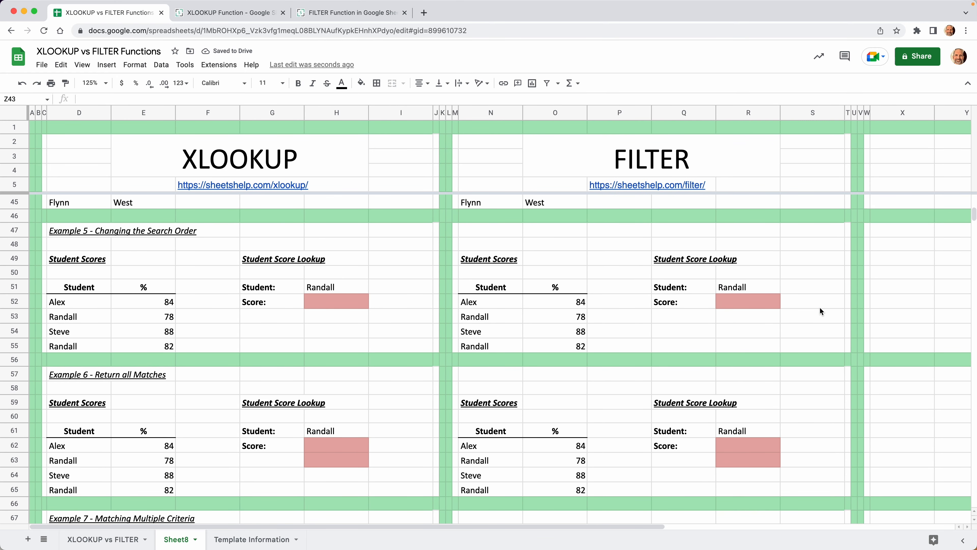
Examine the Example 5 lookup name and score cells and the duplicate student's rows in the XLOOKUP Student Scores table
{"action": "left_click", "coordinate": [325, 286]}
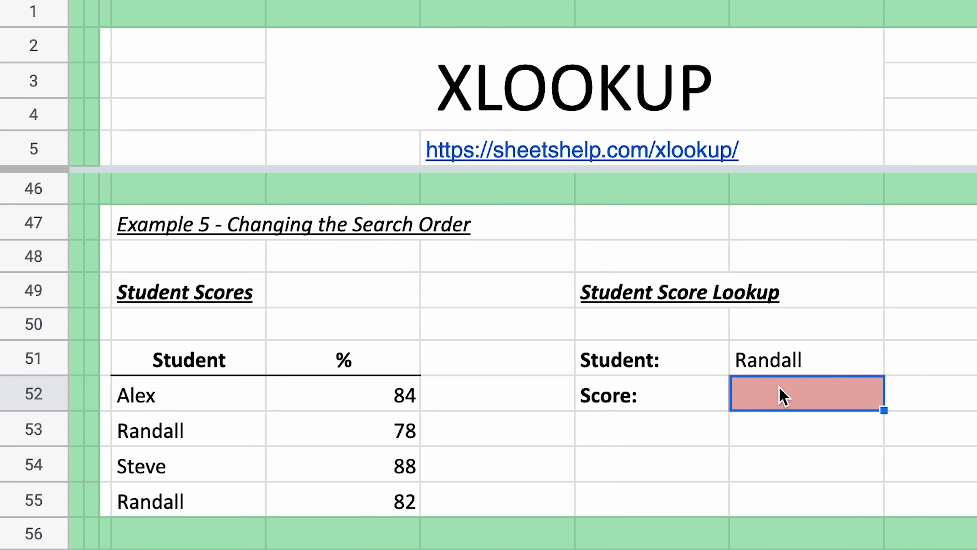
{"action": "left_click", "coordinate": [792, 366]}
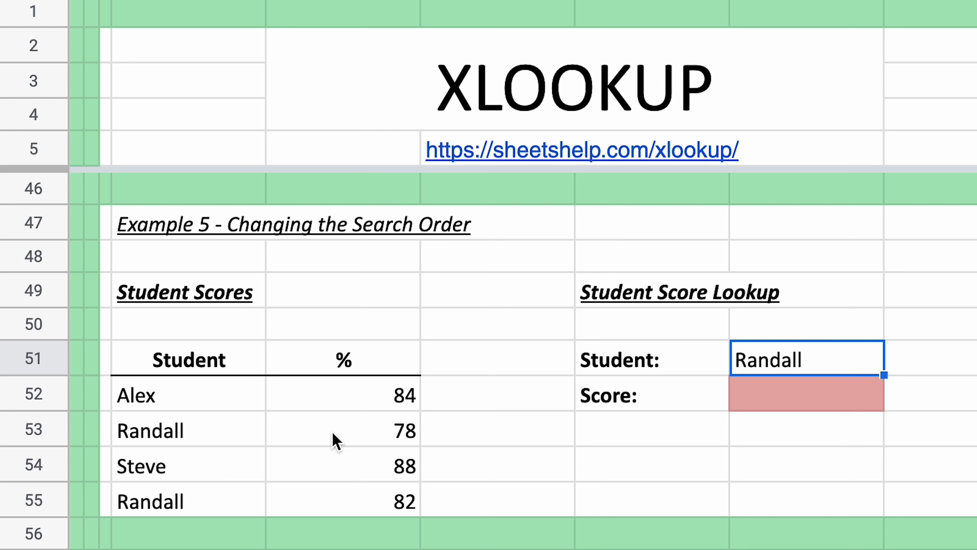
{"action": "left_click", "coordinate": [334, 441]}
{"action": "left_click", "coordinate": [345, 511]}
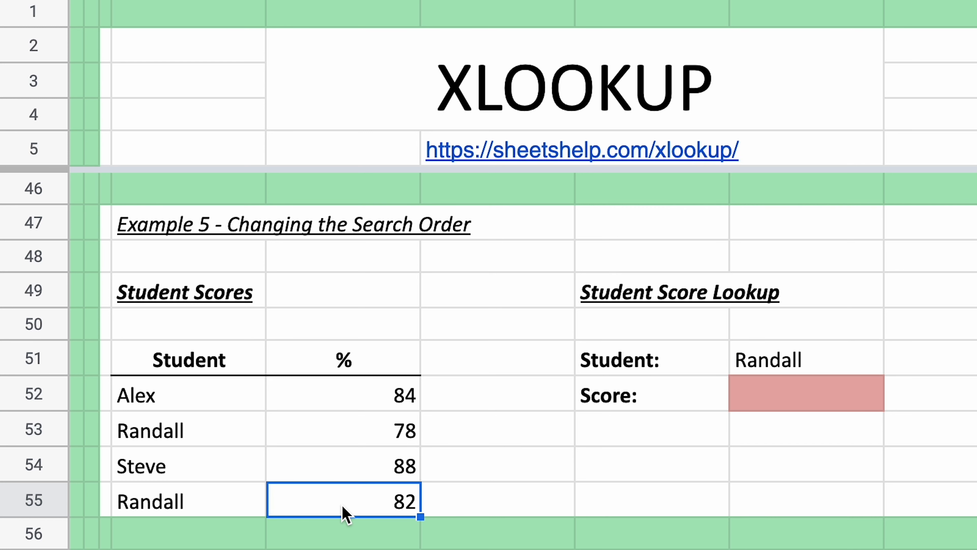
{"action": "left_click", "coordinate": [282, 400]}
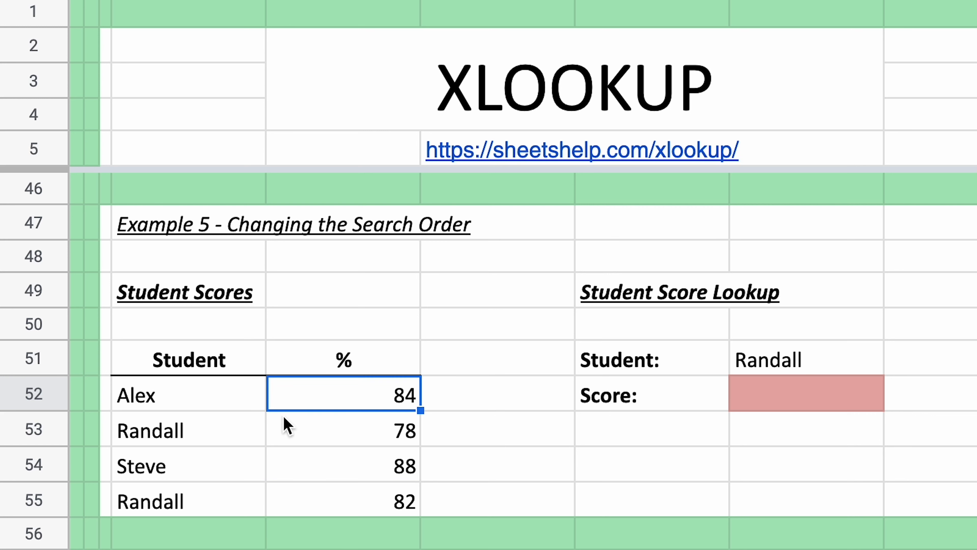
{"action": "left_click", "coordinate": [287, 425]}
{"action": "left_click", "coordinate": [299, 465]}
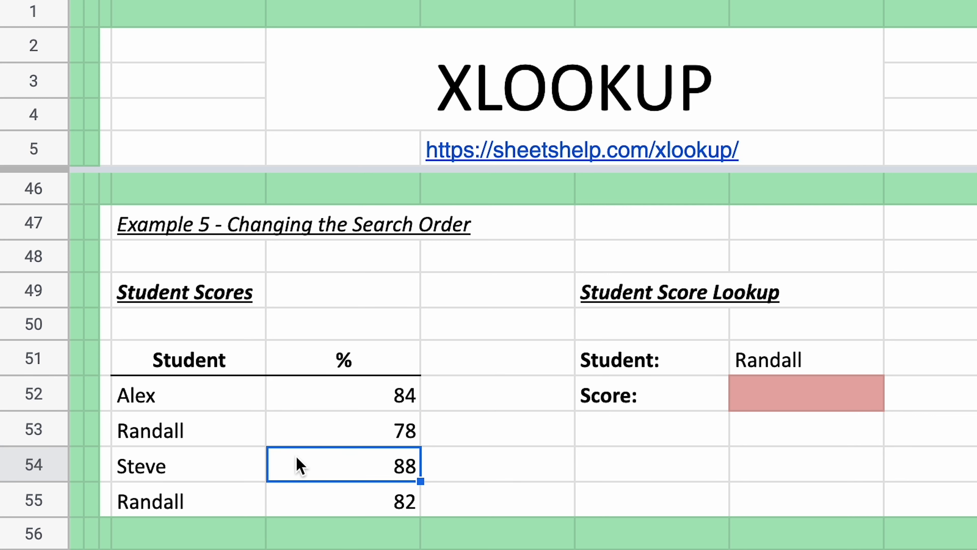
{"action": "left_click", "coordinate": [310, 497]}
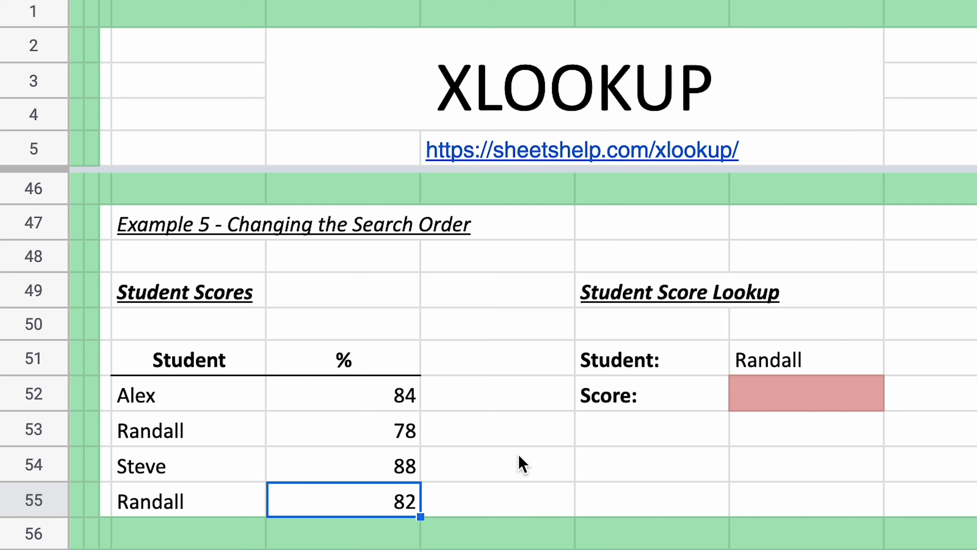
Start an XLOOKUP formula in the XLOOKUP score cell H52 with the student name in H51 as the search key
{"action": "left_click", "coordinate": [795, 390]}
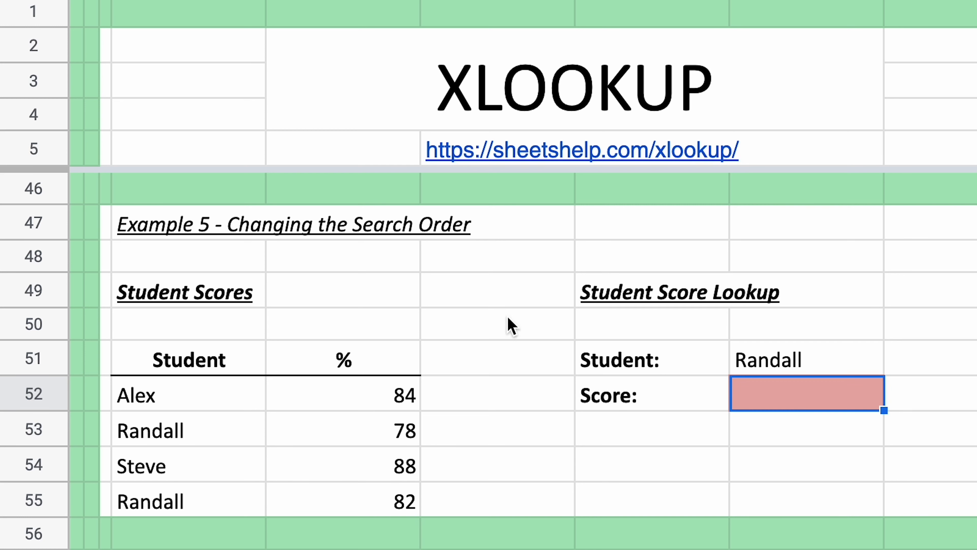
{"action": "type", "text": "=xl"}
{"action": "key", "text": "BackSpace"}
{"action": "key", "text": "BackSpace"}
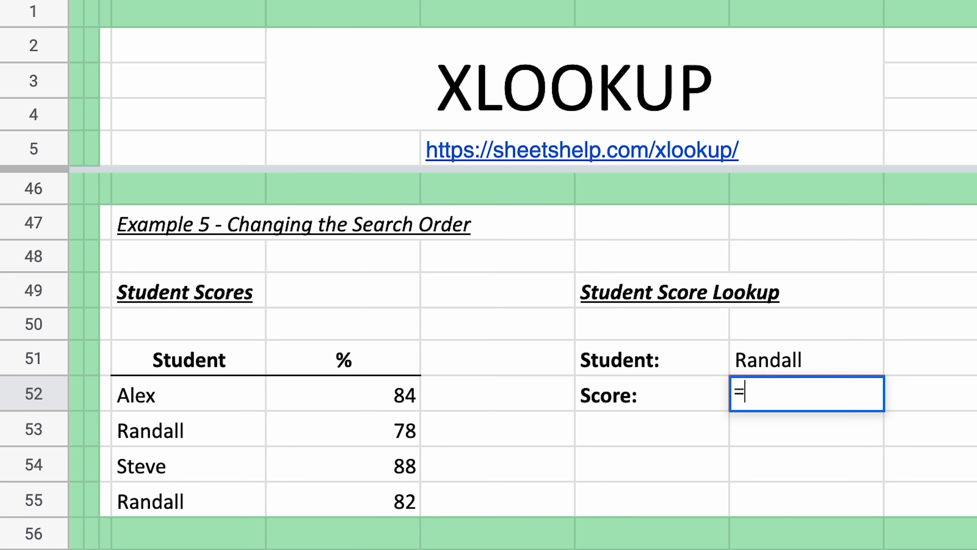
{"action": "type", "text": "XLOO"}
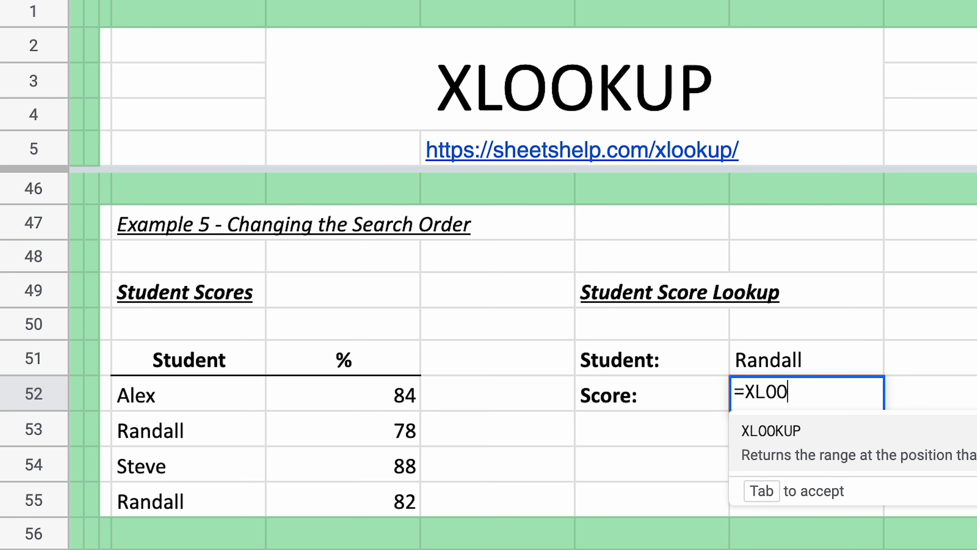
{"action": "type", "text": "KUP("}
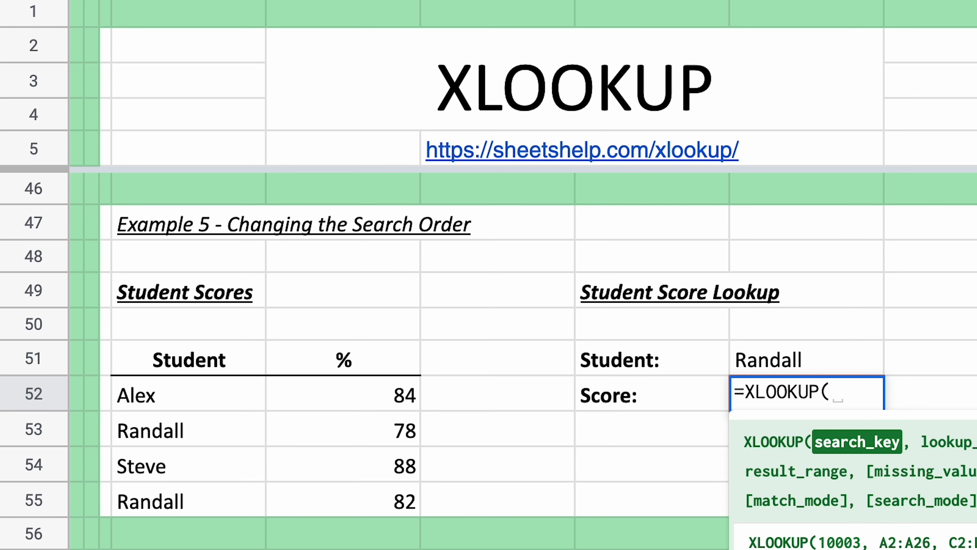
{"action": "key", "text": "Up"}
{"action": "type", "text": ","}
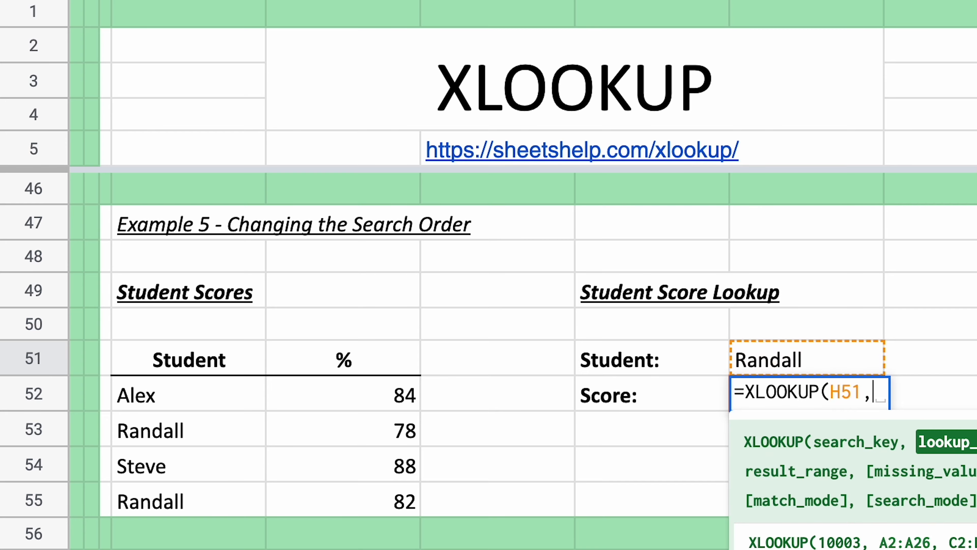
Give the XLOOKUP formula D52:D55 as its lookup range and E52:E55 as its result range
{"action": "key", "text": "Left"}
{"action": "key", "text": "Left"}
{"action": "key", "text": "Left"}
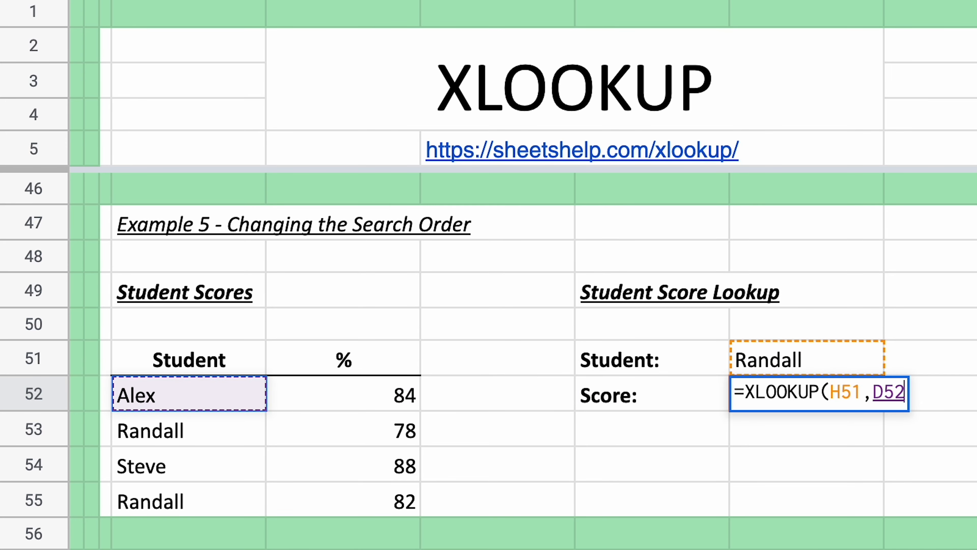
{"action": "key", "text": "shift+Down"}
{"action": "key", "text": "shift+Down"}
{"action": "key", "text": "shift+Down"}
{"action": "type", "text": ","}
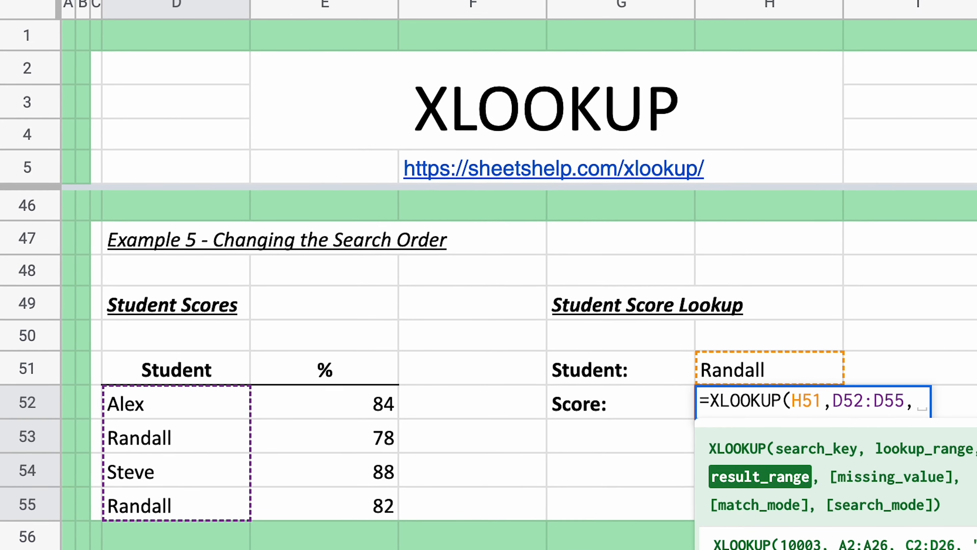
{"action": "key", "text": "Left"}
{"action": "key", "text": "Left"}
{"action": "key", "text": "Left"}
{"action": "key", "text": "shift+Down"}
{"action": "key", "text": "shift+Down"}
{"action": "key", "text": "shift+Down"}
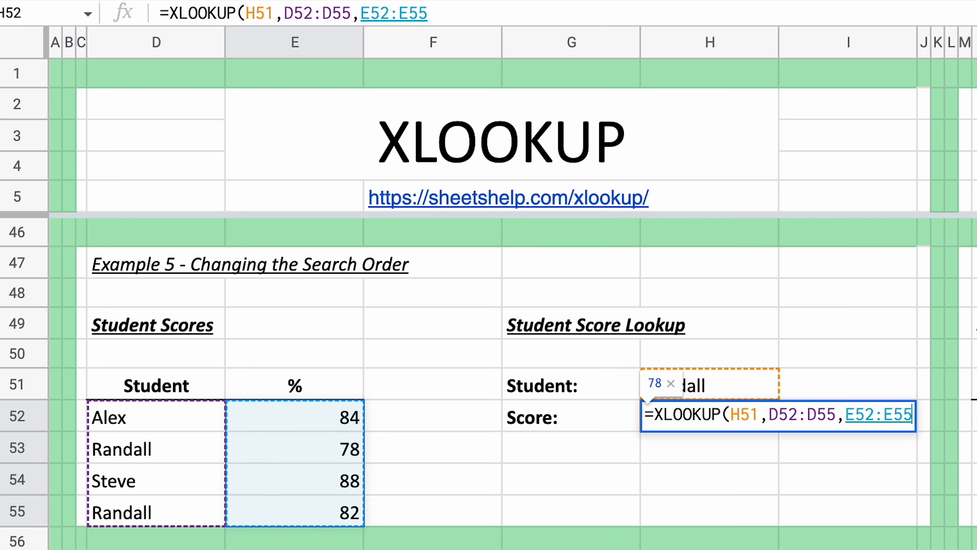
Leave XLOOKUP's missing value and match mode empty, consult the search mode help, and finish the formula with search mode -1
{"action": "type", "text": ","}
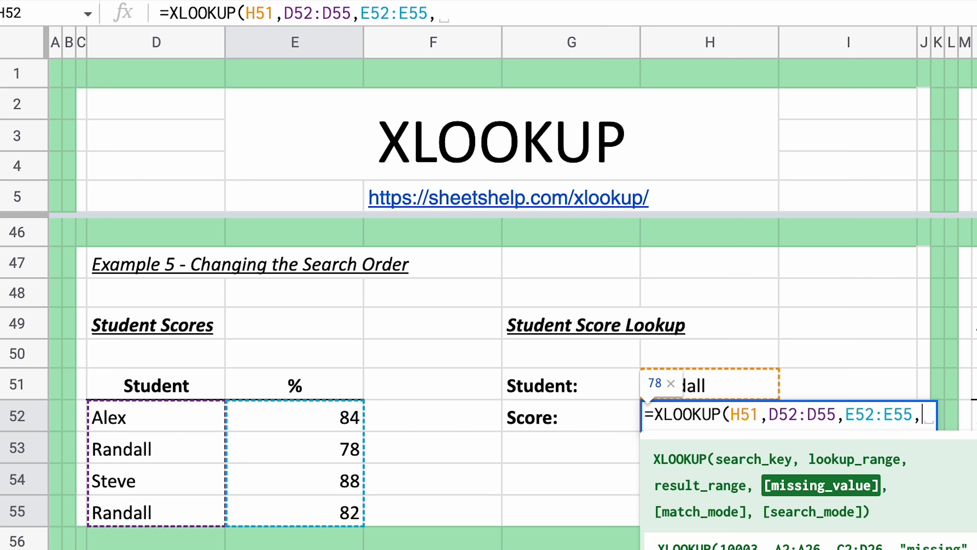
{"action": "type", "text": ","}
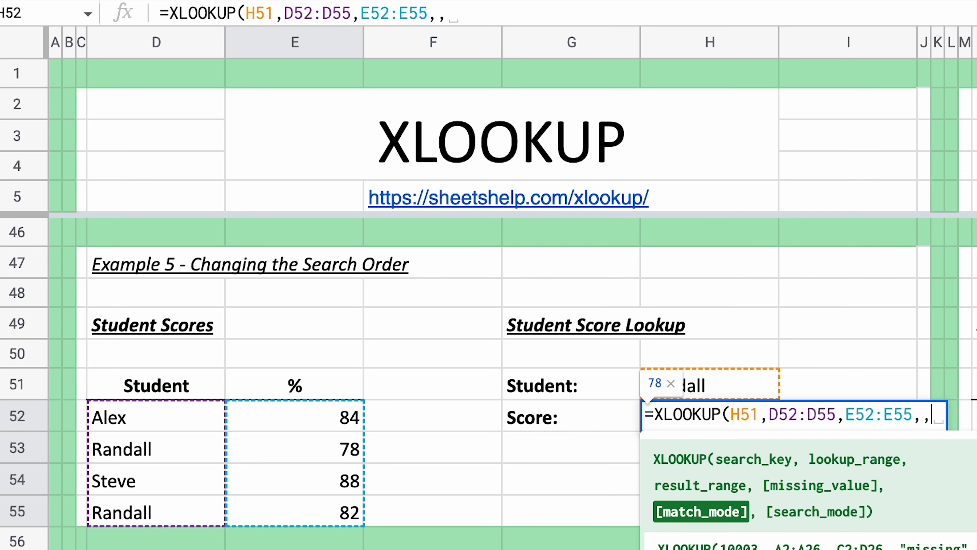
{"action": "type", "text": ","}
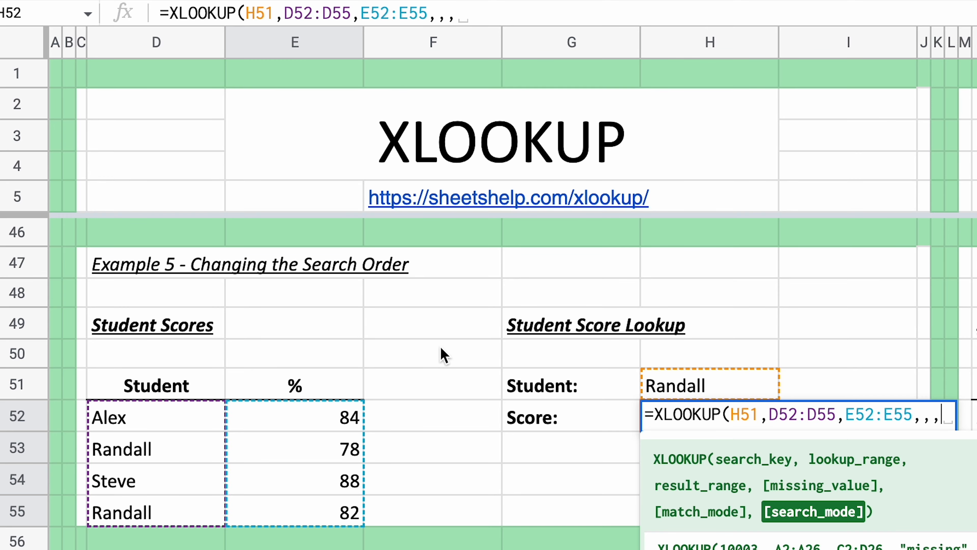
{"action": "scroll", "coordinate": [804, 544], "scroll_direction": "down", "scroll_amount": 5}
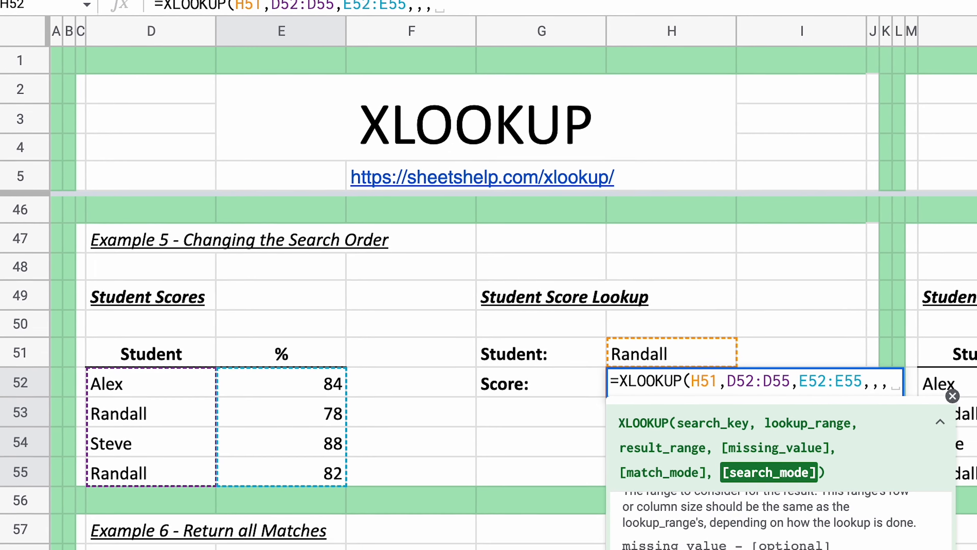
{"action": "scroll", "coordinate": [781, 523], "scroll_direction": "down", "scroll_amount": 5}
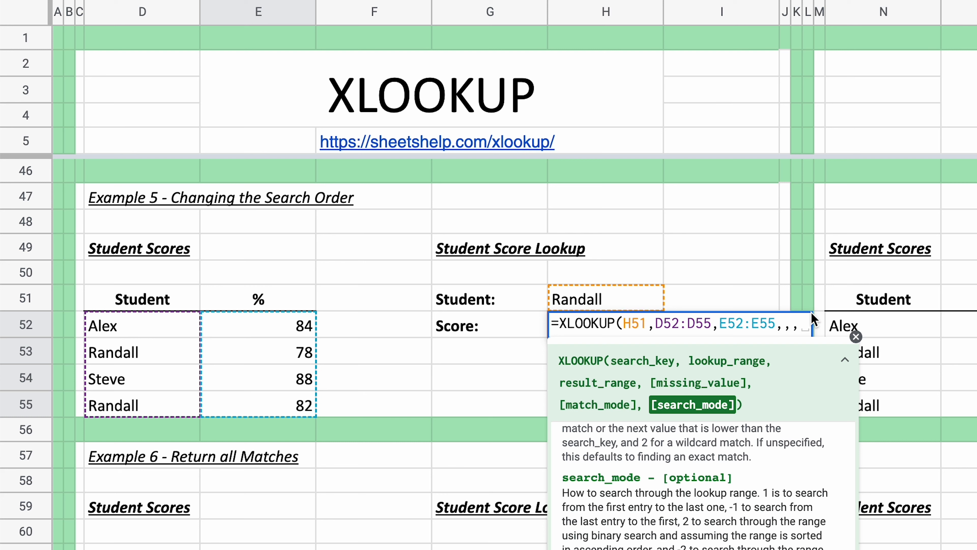
{"action": "left_click", "coordinate": [804, 323]}
{"action": "type", "text": "-1)"}
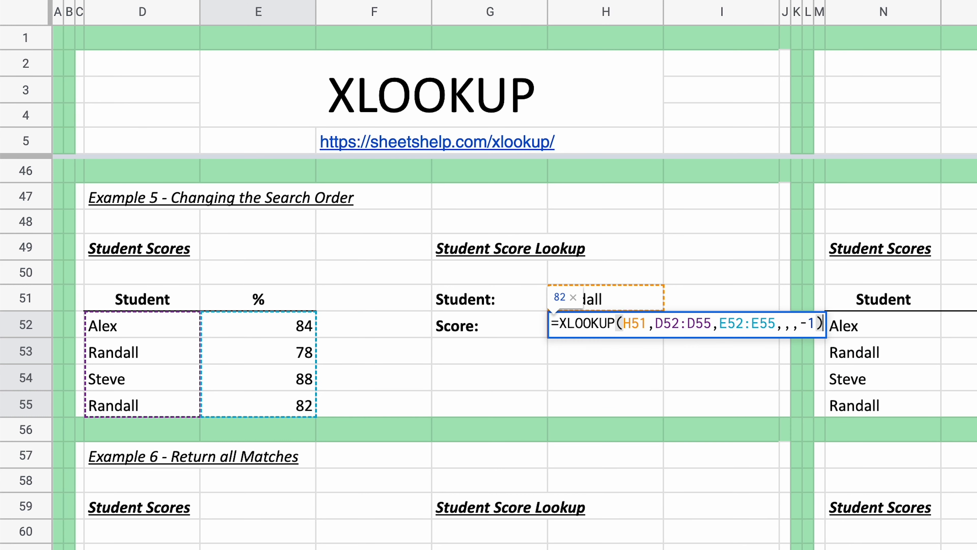
{"action": "key", "text": "Return"}
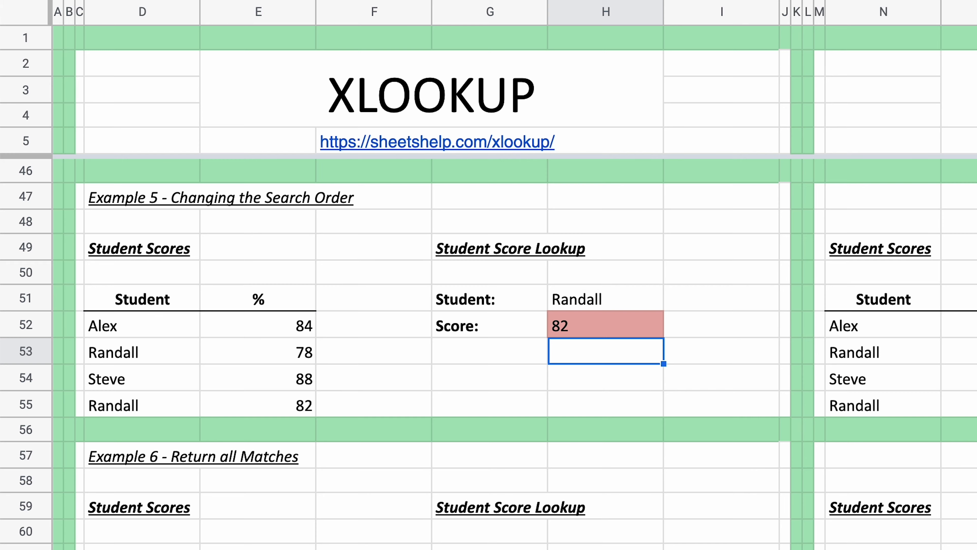
{"action": "key", "text": "Up"}
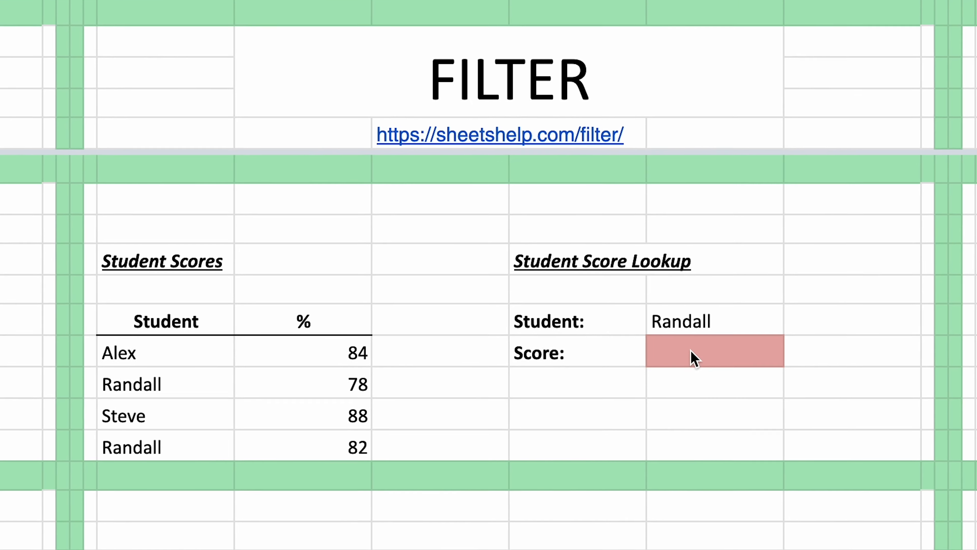
Start a SORTN formula with a nested FILTER function in the FILTER-side score cell R52
{"action": "left_click", "coordinate": [641, 352]}
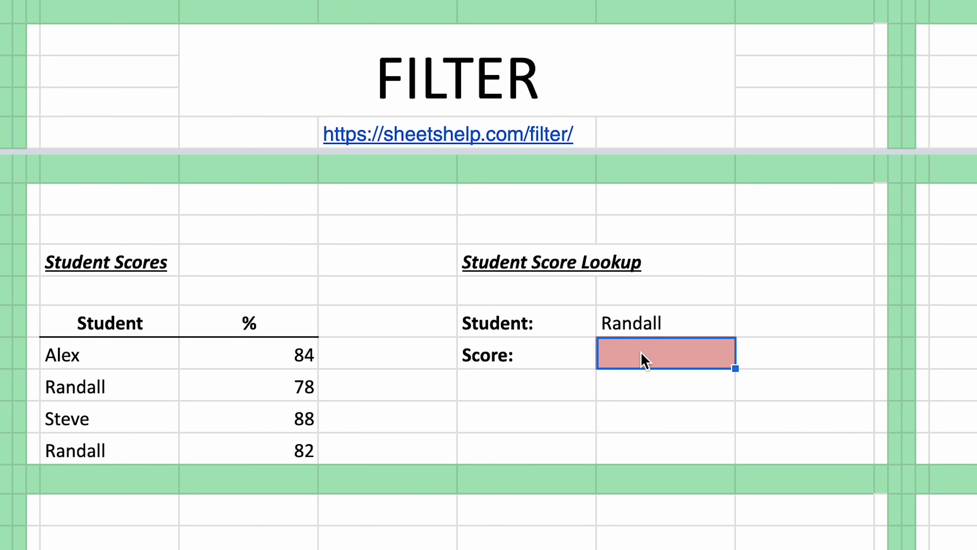
{"action": "type", "text": "="}
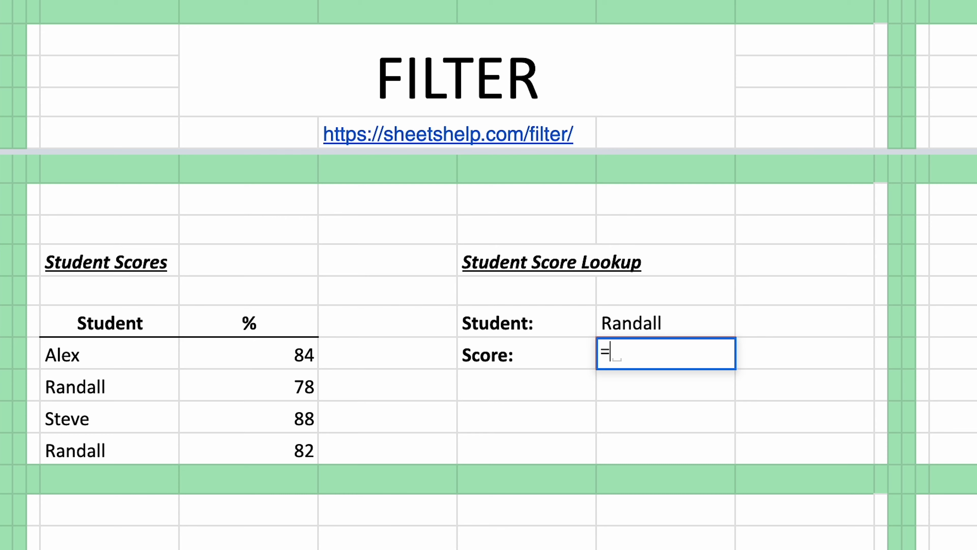
{"action": "type", "text": "SO"}
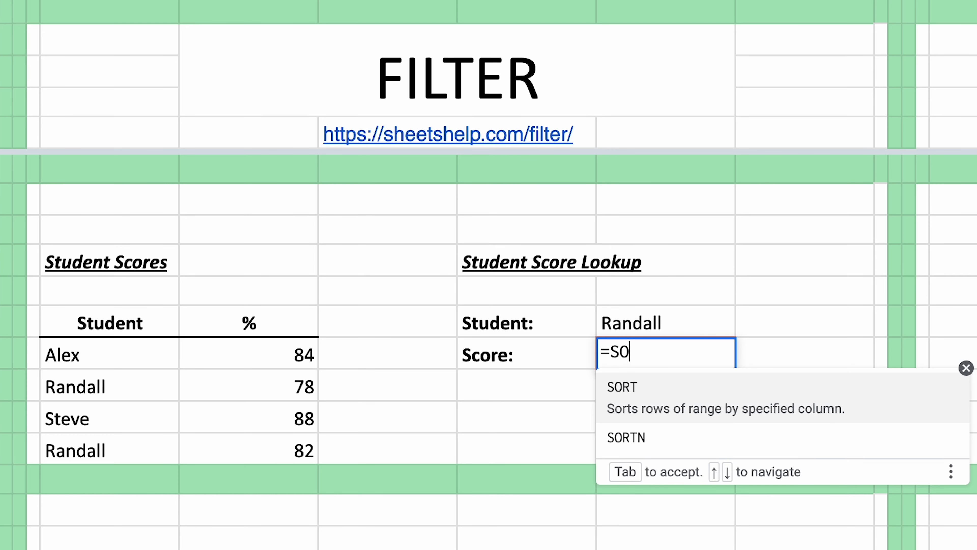
{"action": "type", "text": "RNT"}
{"action": "key", "text": "BackSpace"}
{"action": "key", "text": "BackSpace"}
{"action": "type", "text": "TN"}
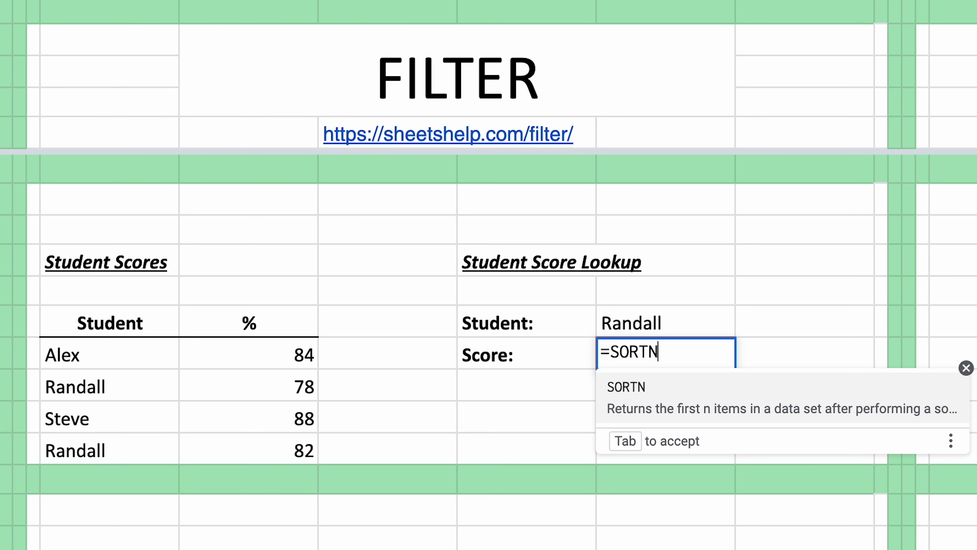
{"action": "type", "text": "(FILTE"}
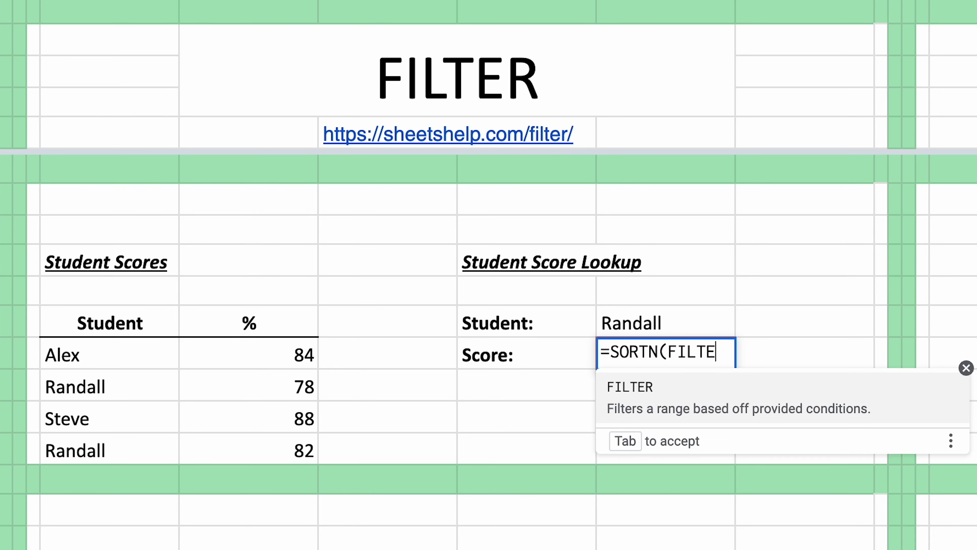
{"action": "type", "text": "R("}
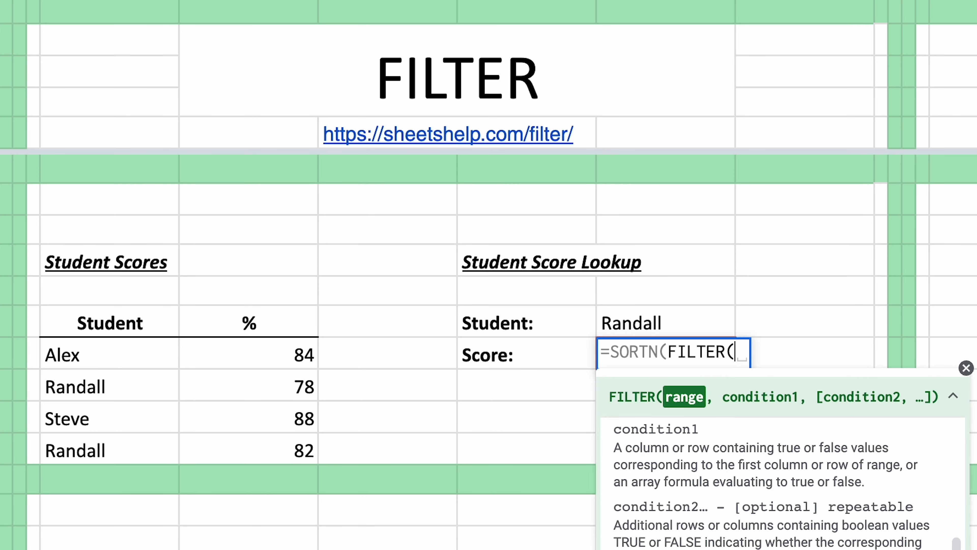
Complete the nested FILTER with range O52:O55 and condition N52:N55=R51, and continue to SORTN's n argument
{"action": "left_click_drag", "start_coordinate": [254, 364], "coordinate": [246, 442]}
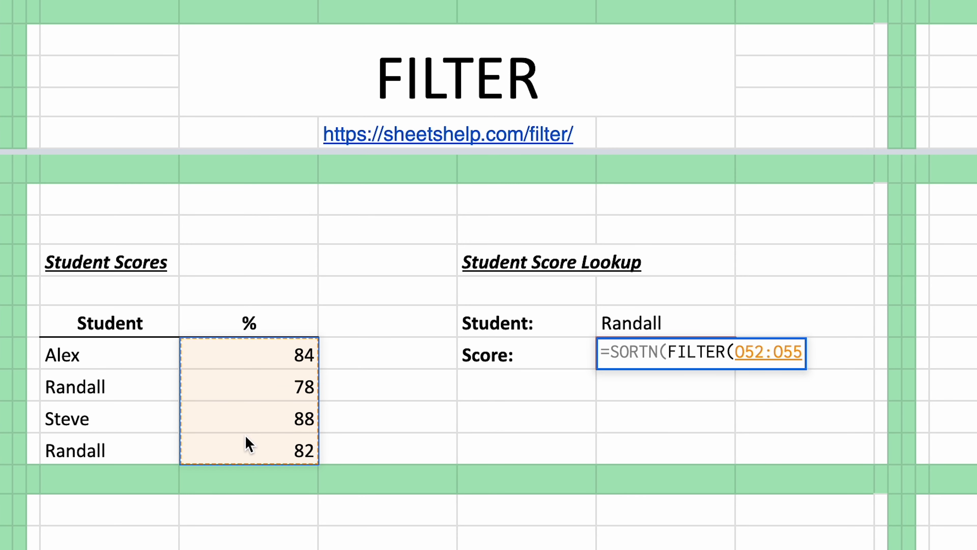
{"action": "type", "text": ","}
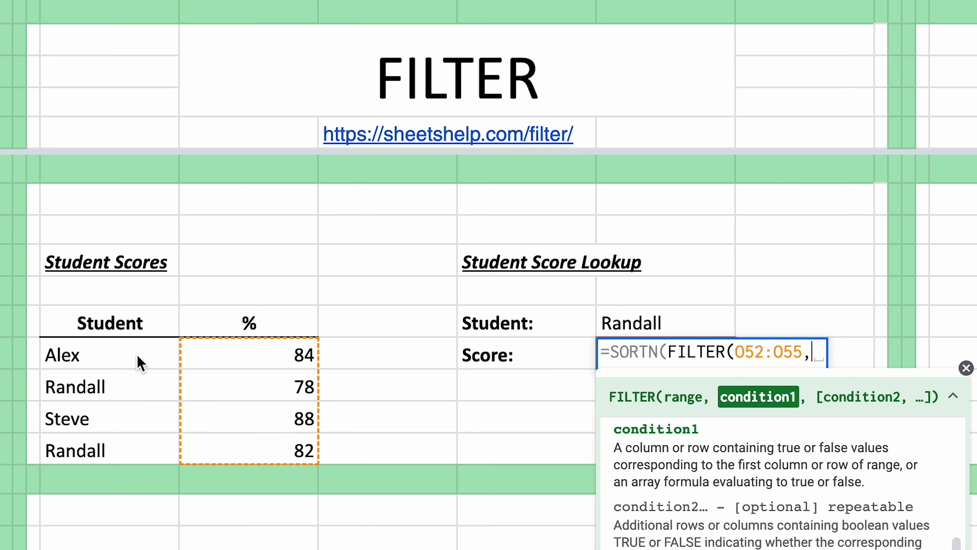
{"action": "left_click_drag", "start_coordinate": [137, 362], "coordinate": [148, 448]}
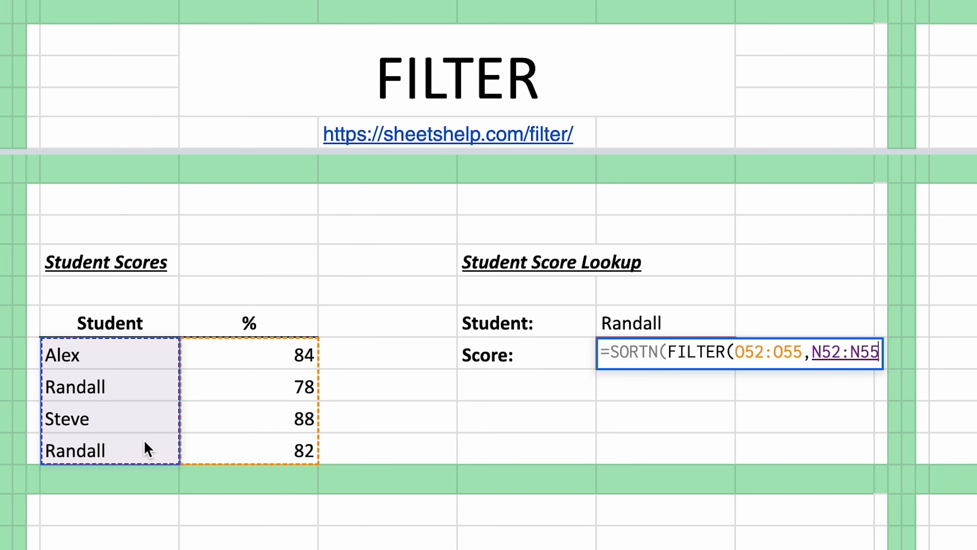
{"action": "type", "text": "="}
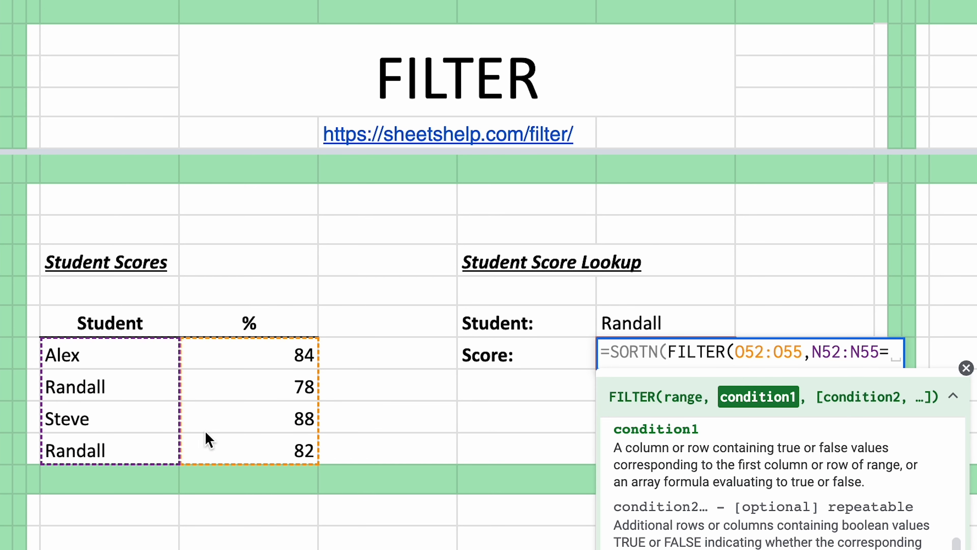
{"action": "left_click", "coordinate": [626, 329]}
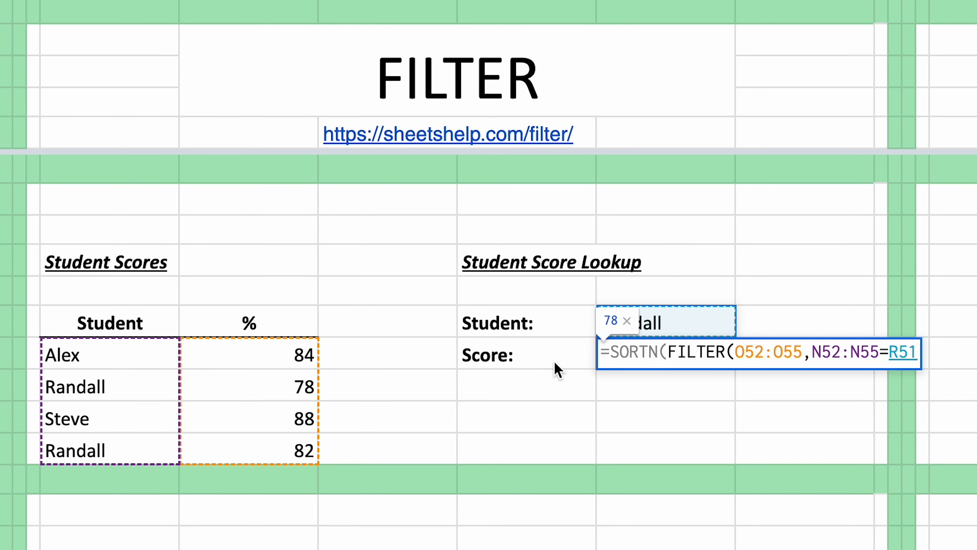
{"action": "type", "text": ")"}
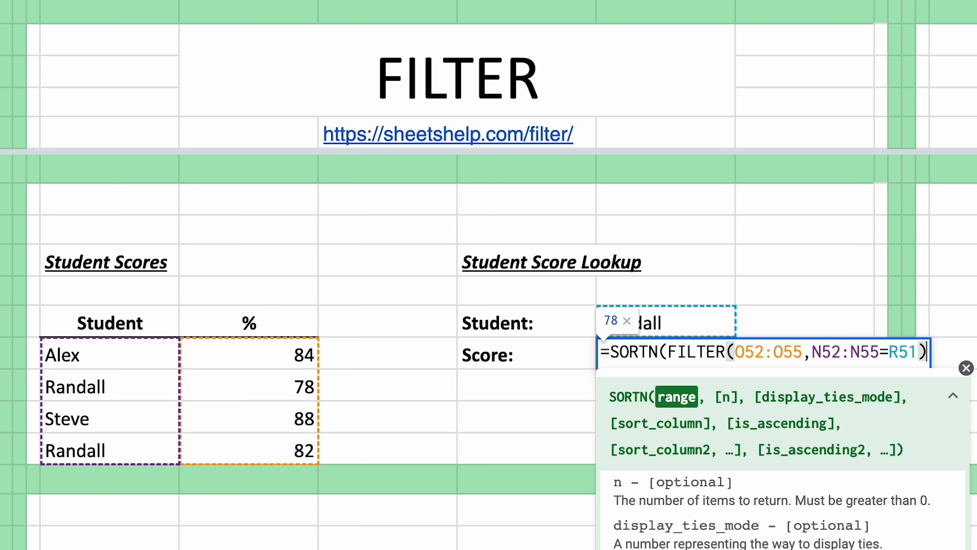
{"action": "type", "text": ","}
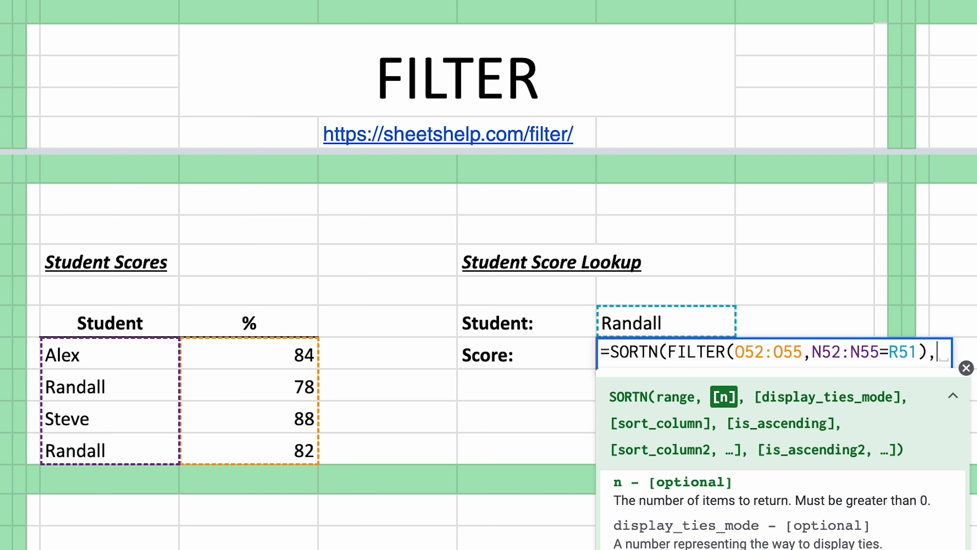
Complete the SORTN formula with n as 1, an empty ties mode, sort column 1 and is_ascending FALSE
{"action": "type", "text": "1"}
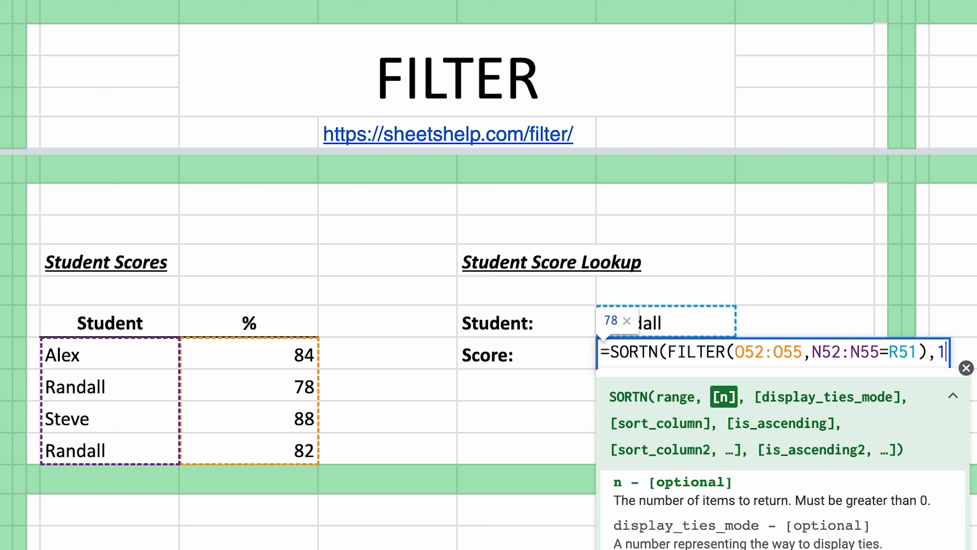
{"action": "type", "text": ","}
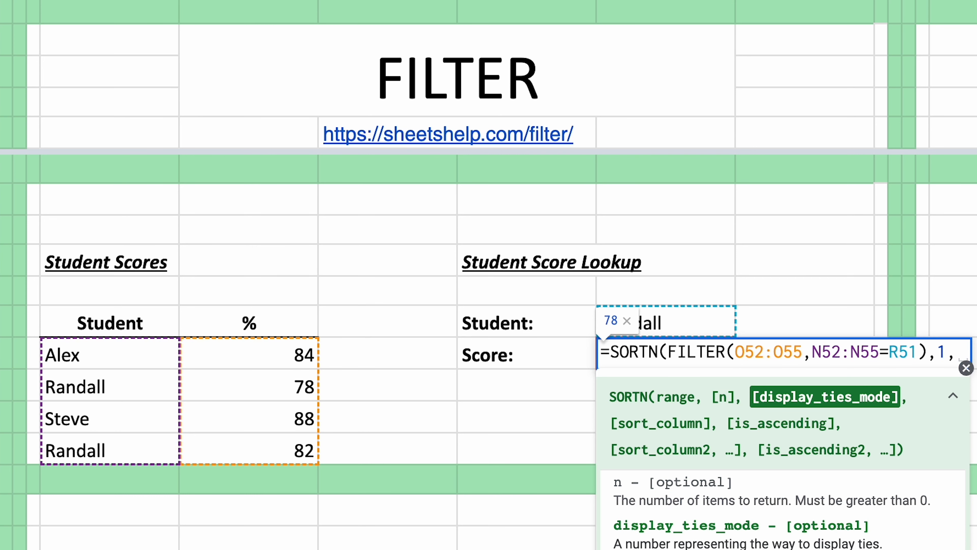
{"action": "type", "text": ","}
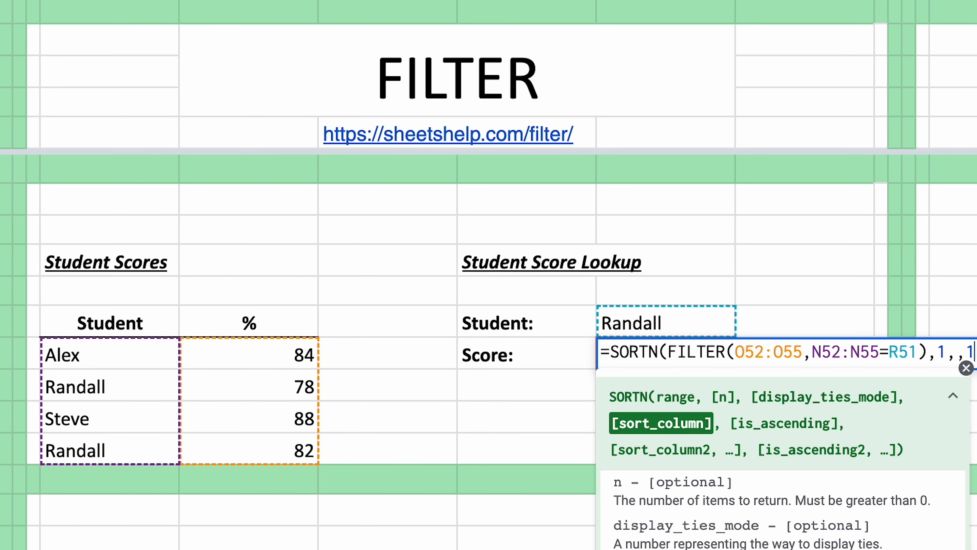
{"action": "type", "text": "1,"}
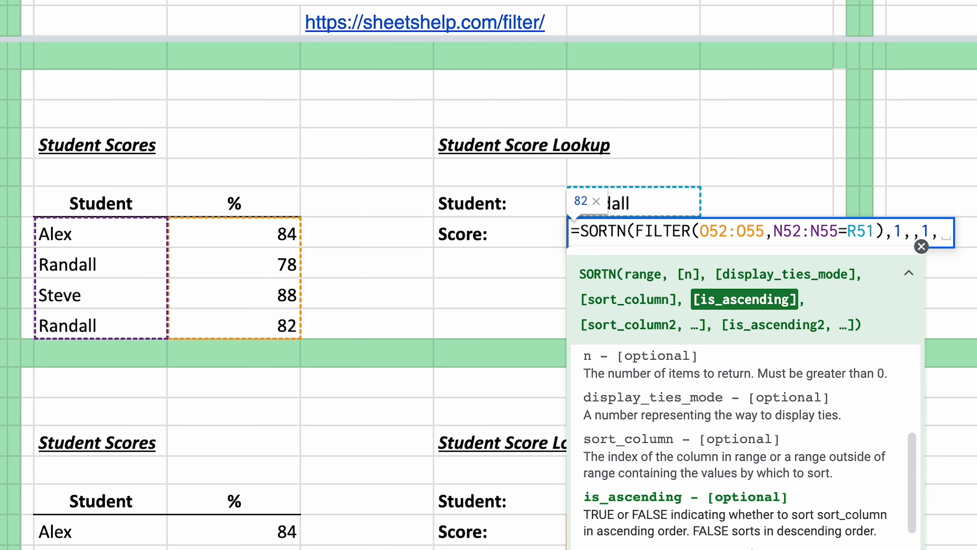
{"action": "type", "text": "FA"}
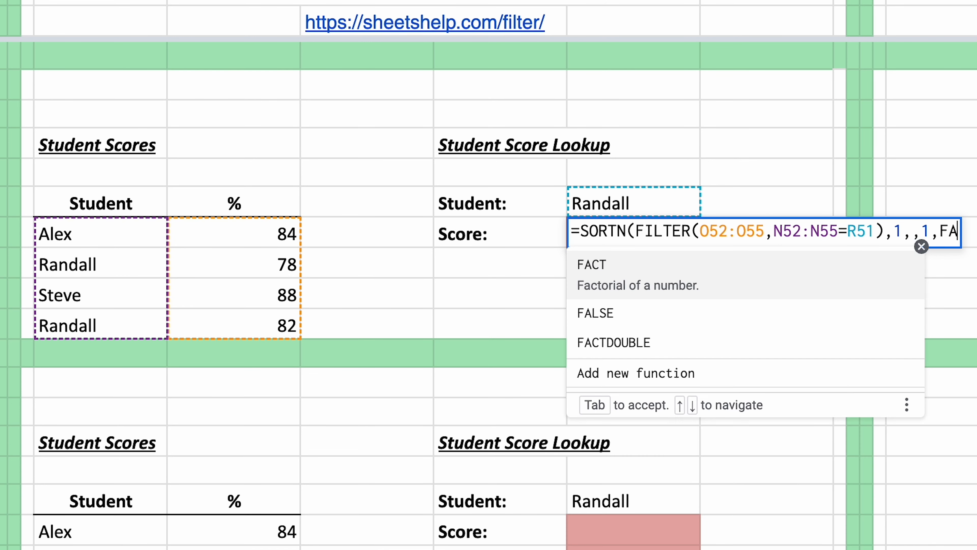
{"action": "type", "text": "LSE"}
{"action": "type", "text": ")"}
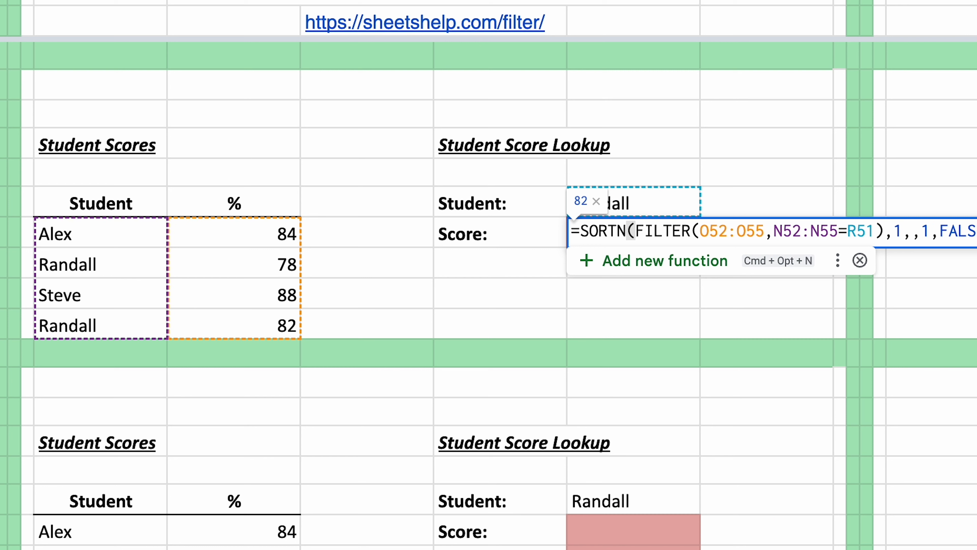
{"action": "key", "text": "Return"}
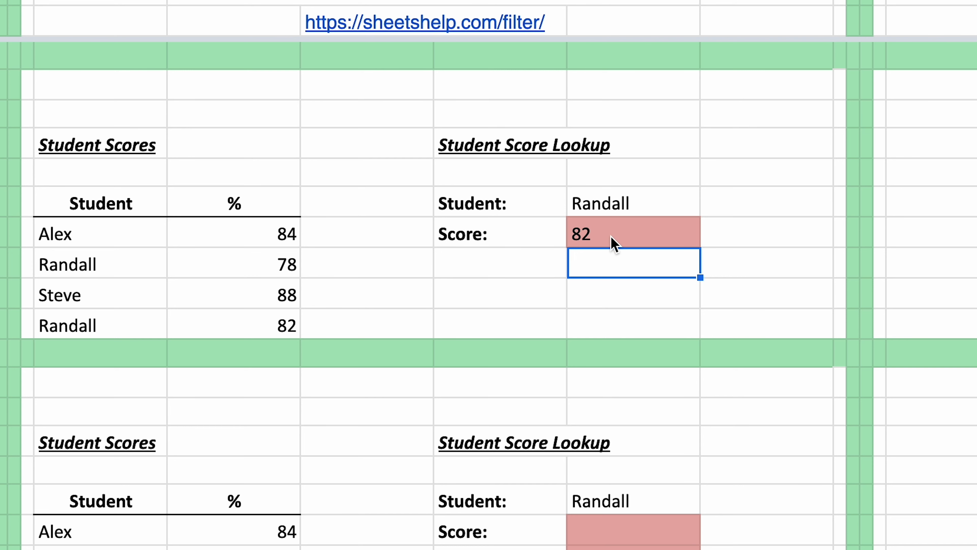
Score Example 5 by awarding 9 points to XLOOKUP in Z49 and 1 point to FILTER in AA49
{"action": "left_click", "coordinate": [614, 243]}
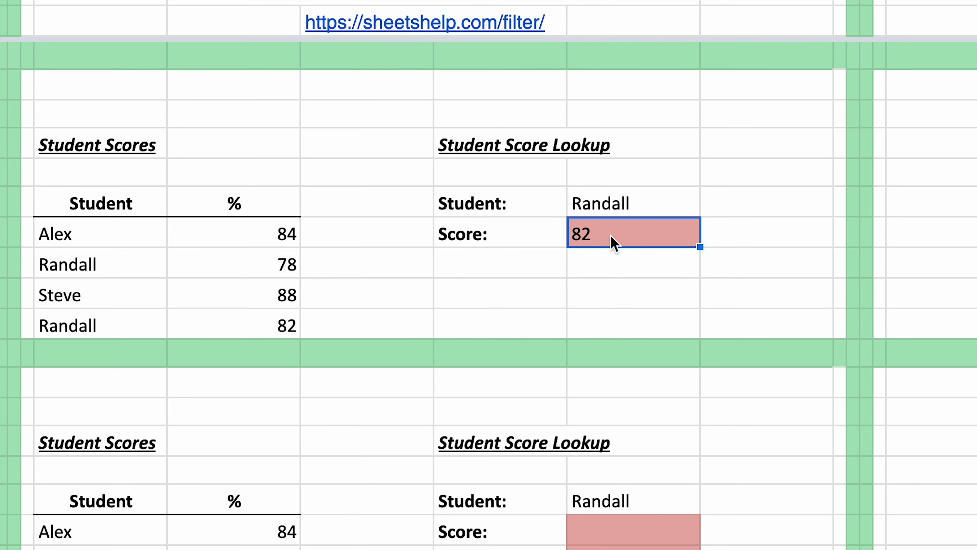
{"action": "key", "text": "Right"}
{"action": "key", "text": "Right"}
{"action": "key", "text": "Right"}
{"action": "key", "text": "Right"}
{"action": "key", "text": "Right"}
{"action": "key", "text": "Right"}
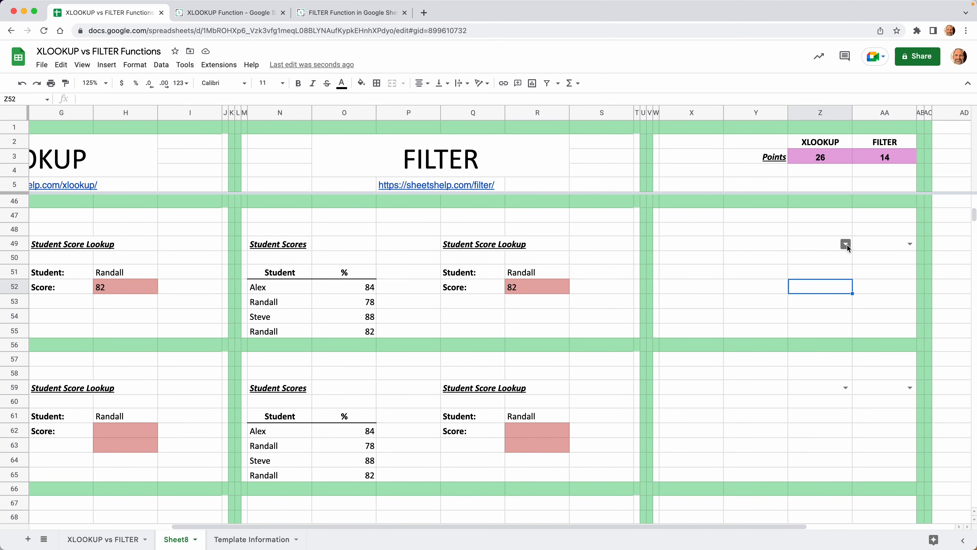
{"action": "left_click", "coordinate": [846, 244]}
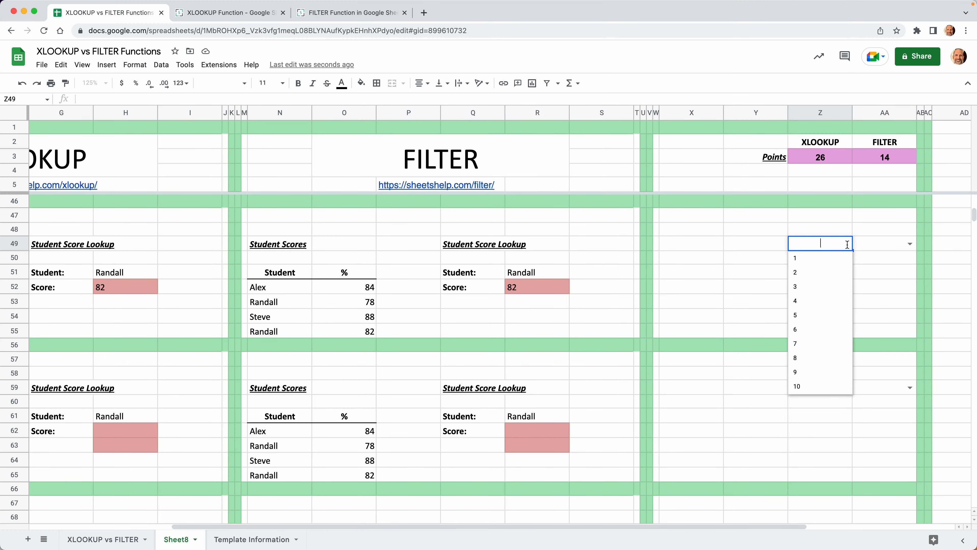
{"action": "left_click", "coordinate": [817, 374]}
{"action": "left_click", "coordinate": [910, 243]}
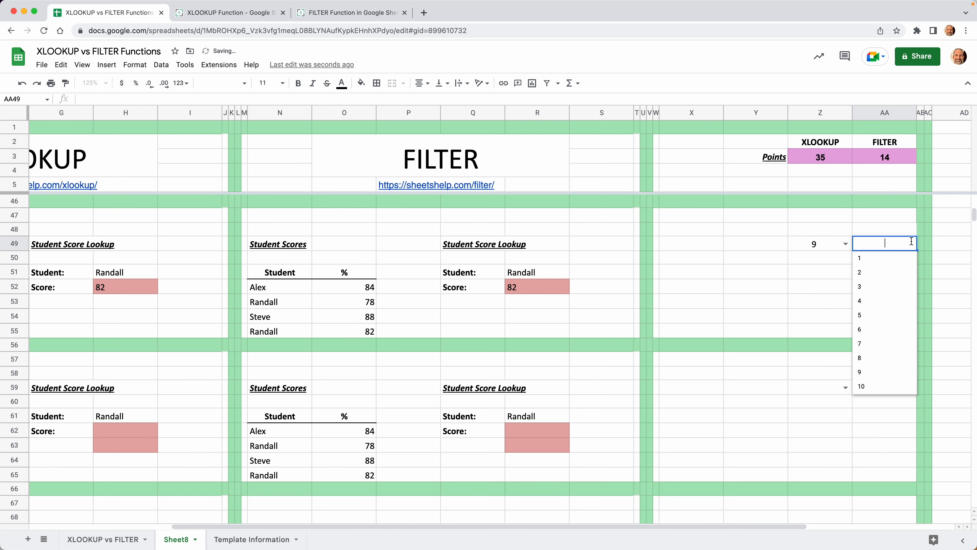
{"action": "left_click", "coordinate": [894, 258]}
{"action": "left_click", "coordinate": [822, 287]}
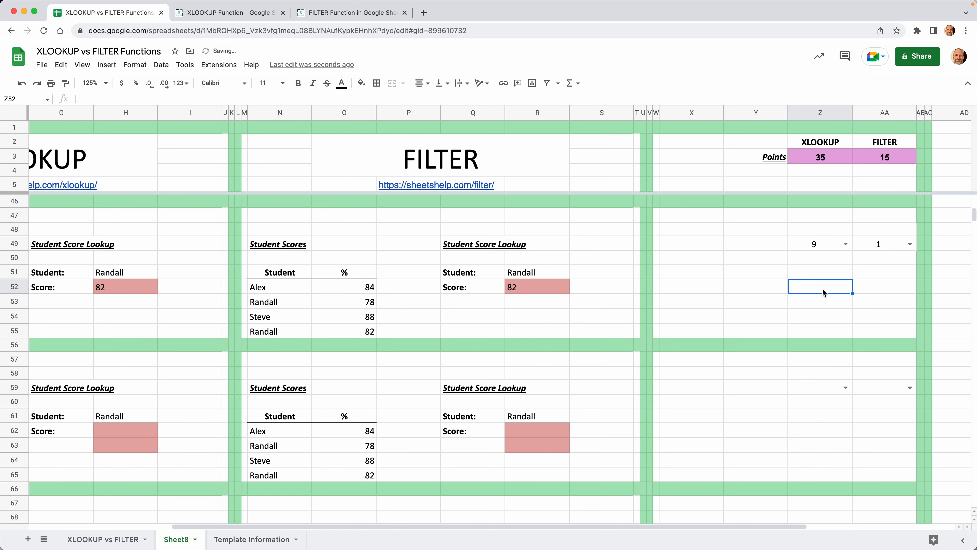
Start an XLOOKUP formula in Example 6's score cell H62 with H61 as its search key
{"action": "scroll", "coordinate": [822, 288], "scroll_direction": "left", "scroll_amount": 10}
{"action": "scroll", "coordinate": [822, 287], "scroll_direction": "down", "scroll_amount": 3}
{"action": "scroll", "coordinate": [822, 288], "scroll_direction": "down", "scroll_amount": 5}
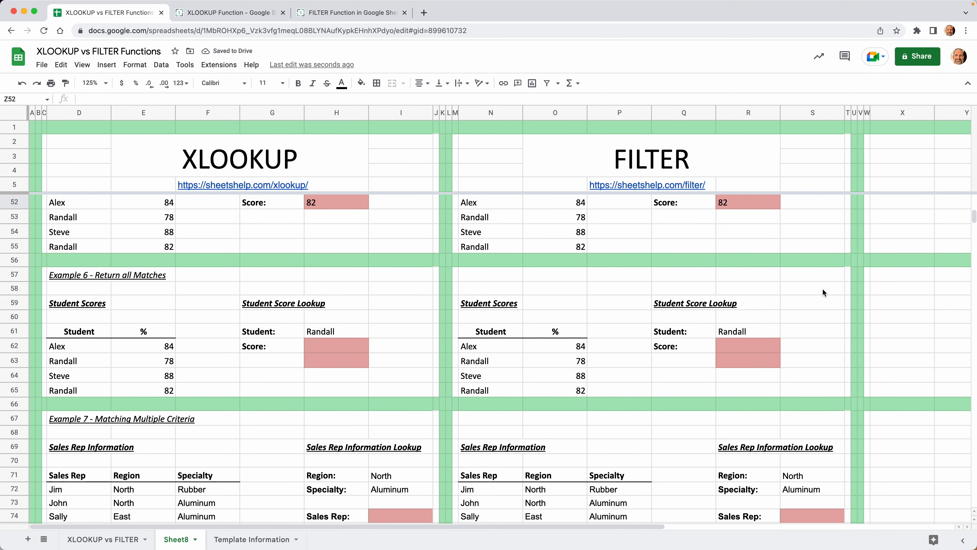
{"action": "scroll", "coordinate": [823, 289], "scroll_direction": "down", "scroll_amount": 1}
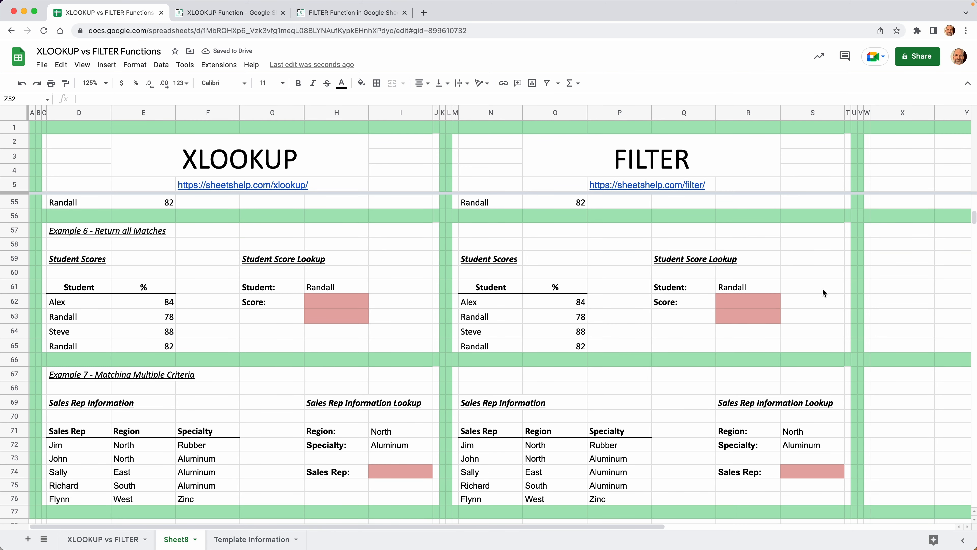
{"action": "scroll", "coordinate": [823, 289], "scroll_direction": "down", "scroll_amount": 1}
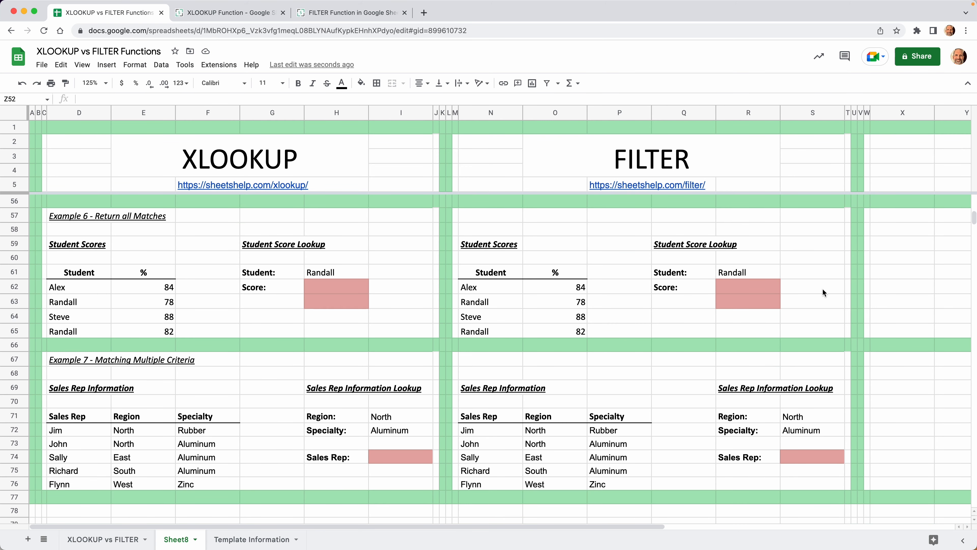
{"action": "left_click", "coordinate": [358, 289]}
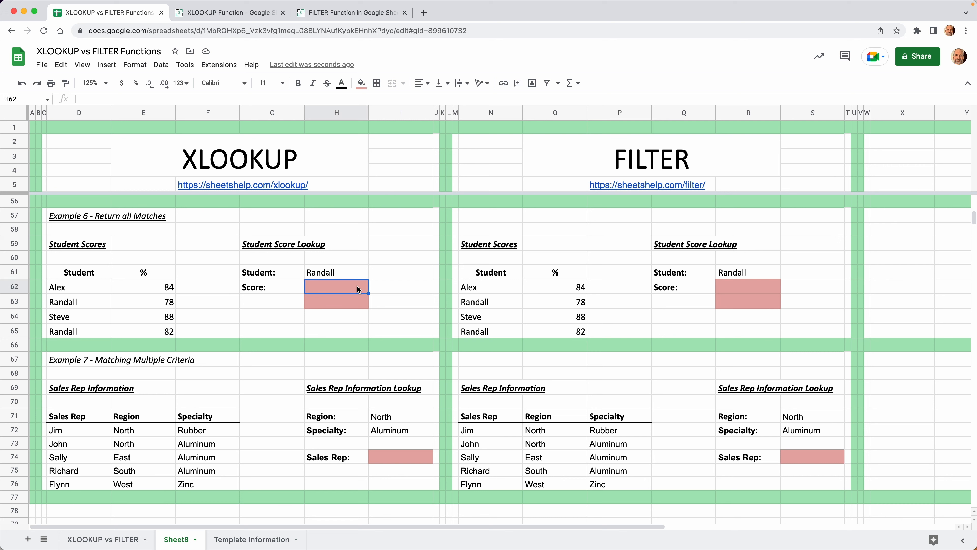
{"action": "type", "text": "="}
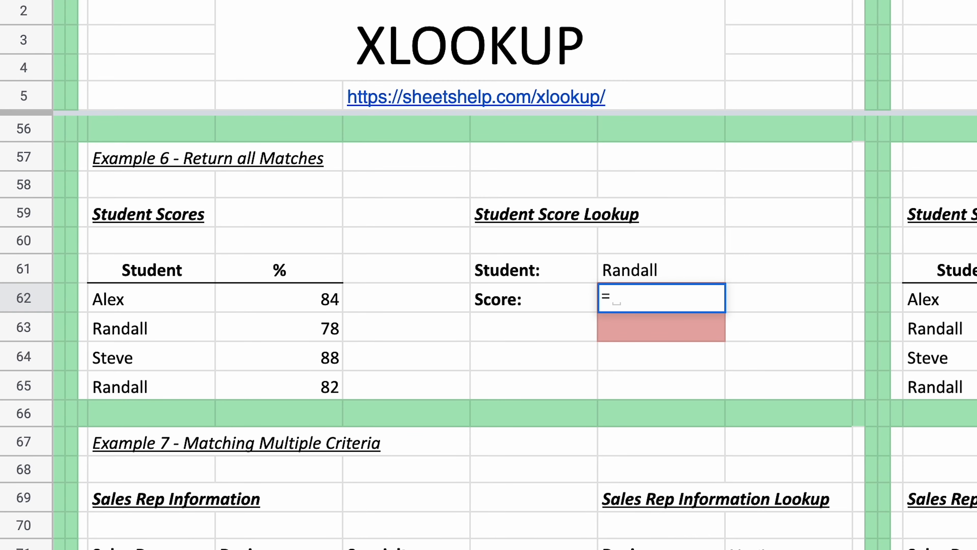
{"action": "type", "text": "XLOOKUP"}
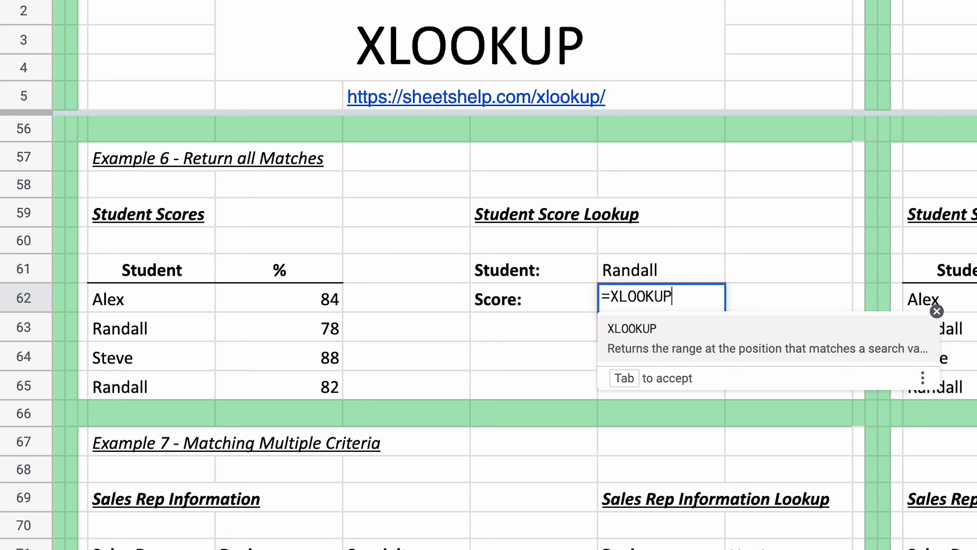
{"action": "type", "text": "("}
{"action": "key", "text": "Up"}
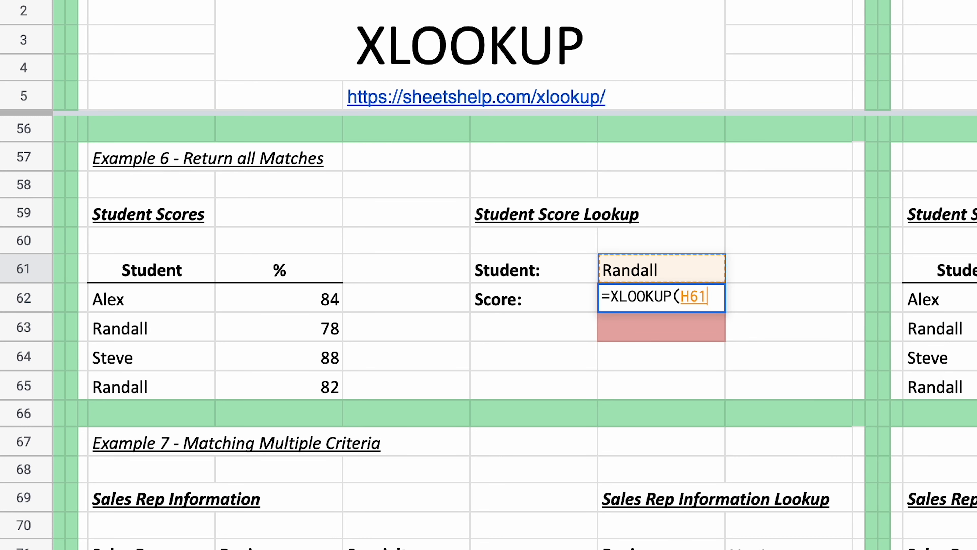
Give Example 6's XLOOKUP the student names in D62:D65 as its lookup range
{"action": "type", "text": ","}
{"action": "key", "text": "Left"}
{"action": "key", "text": "Left"}
{"action": "key", "text": "Left"}
{"action": "key", "text": "Left"}
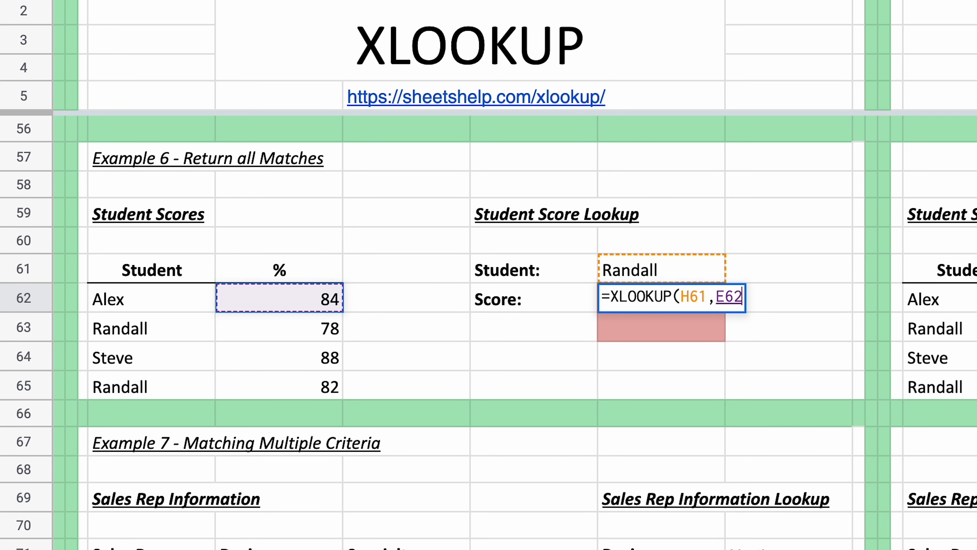
{"action": "key", "text": "shift+Down"}
{"action": "key", "text": "shift+Down"}
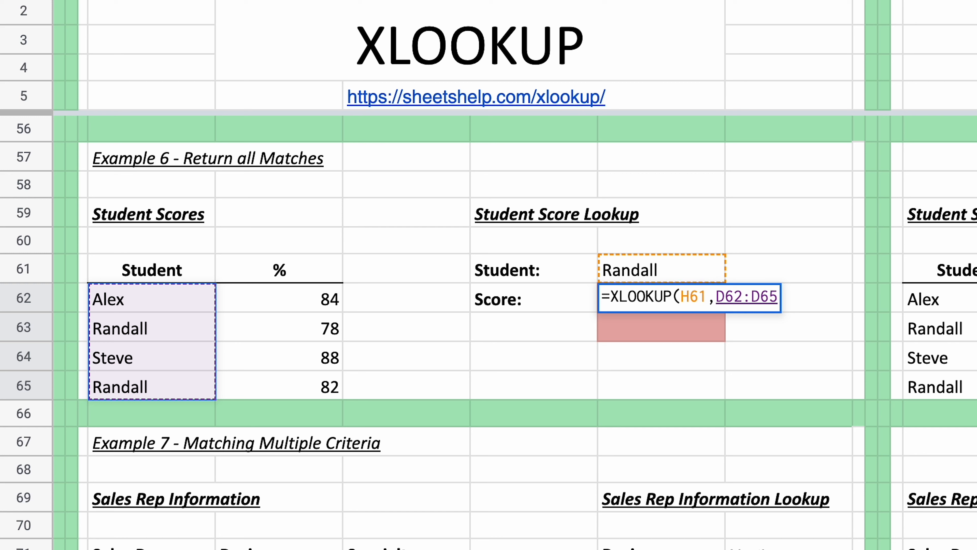
Set XLOOKUP's result range to E62:E65 and finish the formula without any optional arguments
{"action": "type", "text": ","}
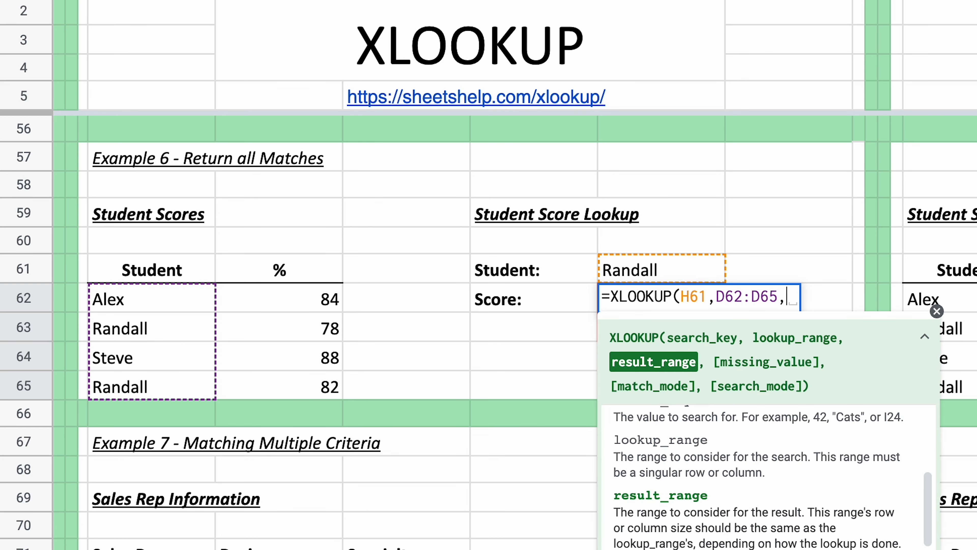
{"action": "key", "text": "Left"}
{"action": "key", "text": "Left"}
{"action": "key", "text": "Left"}
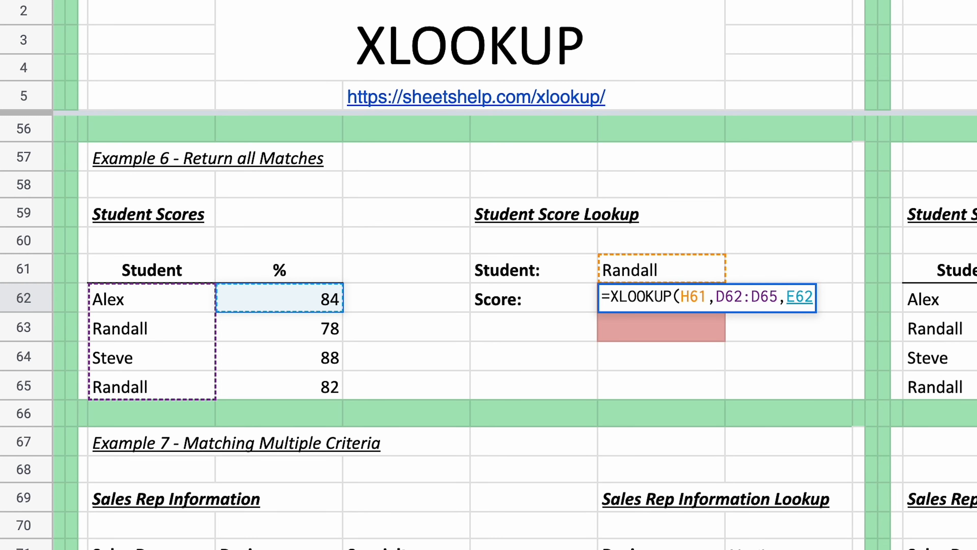
{"action": "key", "text": "shift+Down"}
{"action": "key", "text": "shift+Down"}
{"action": "key", "text": "shift+Down"}
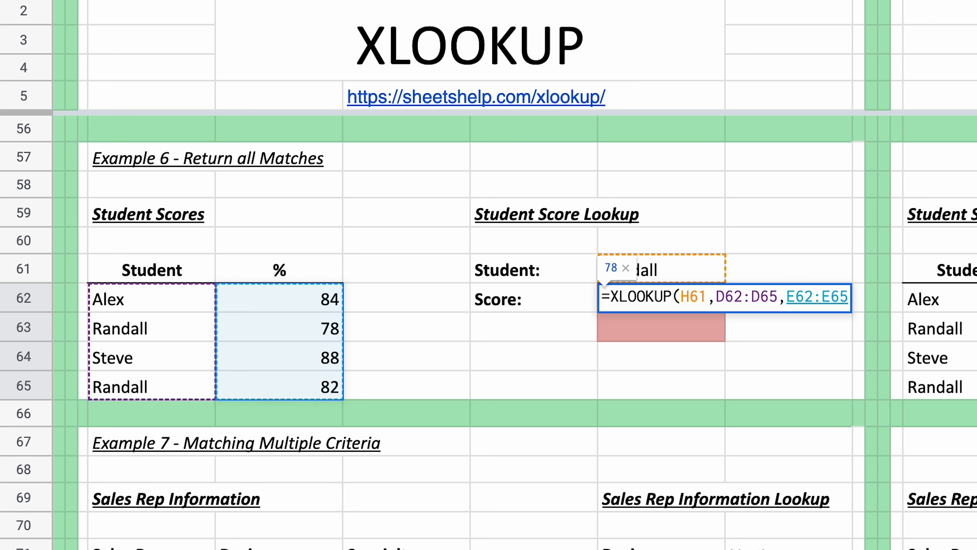
{"action": "type", "text": ","}
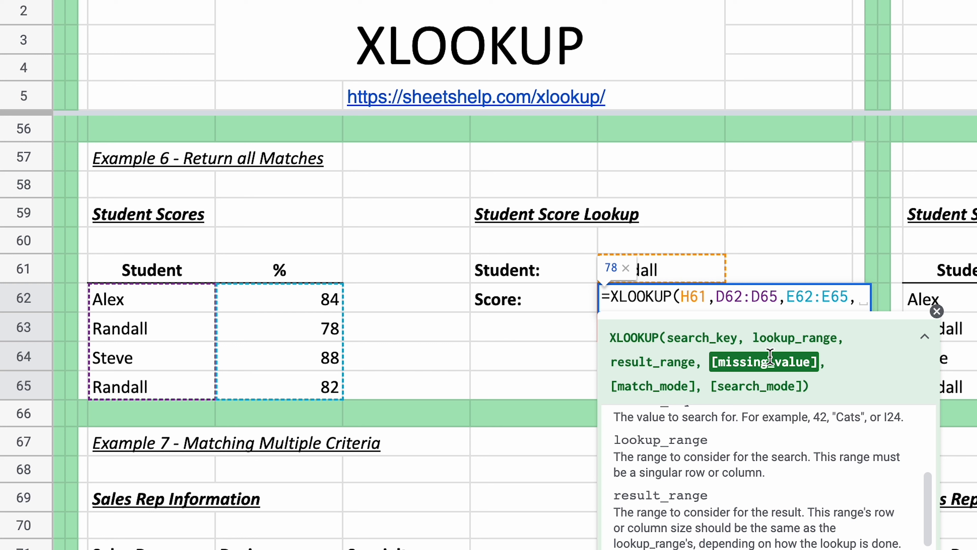
{"action": "key", "text": "BackSpace"}
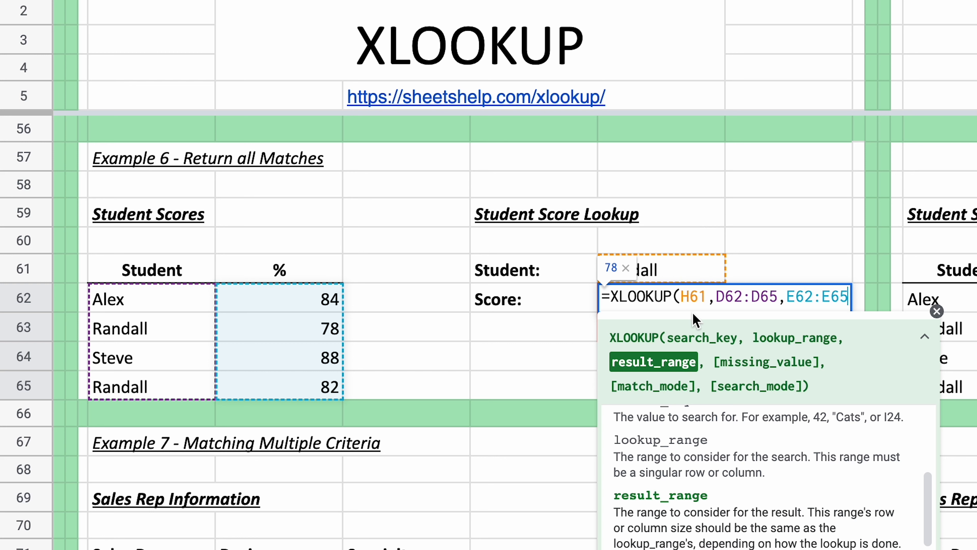
{"action": "type", "text": ")"}
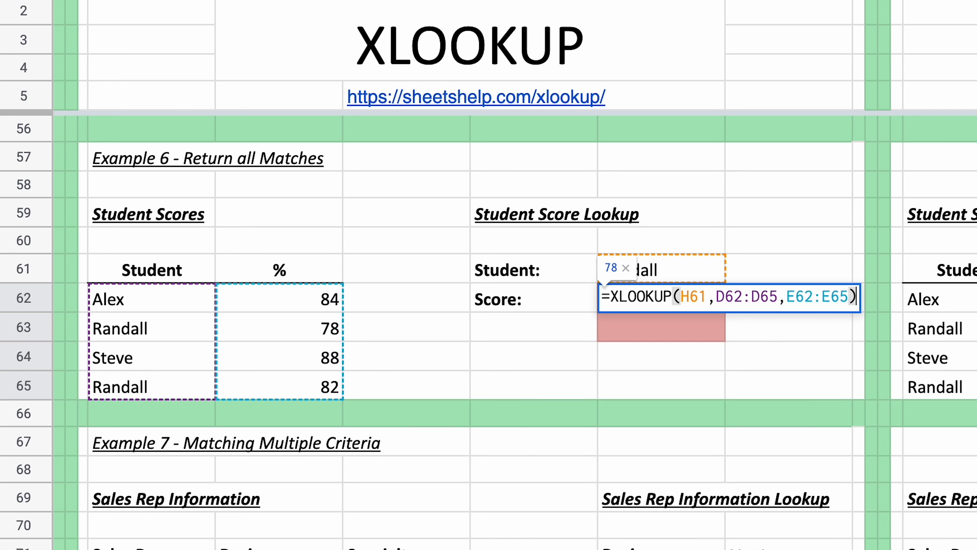
{"action": "key", "text": "Return"}
Start a FILTER formula in Example 6's FILTER-side score cell R62 with O62:O65 as its range
{"action": "key", "text": "Up"}
{"action": "key", "text": "Right"}
{"action": "key", "text": "Right"}
{"action": "key", "text": "Right"}
{"action": "key", "text": "Right"}
{"action": "key", "text": "Right"}
{"action": "key", "text": "Right"}
{"action": "key", "text": "Right"}
{"action": "key", "text": "Right"}
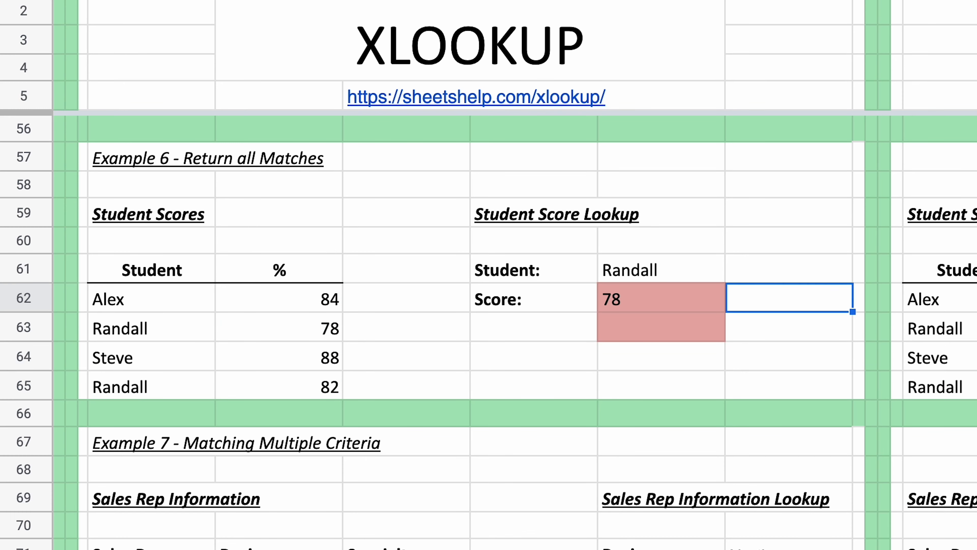
{"action": "key", "text": "Right"}
{"action": "key", "text": "Right"}
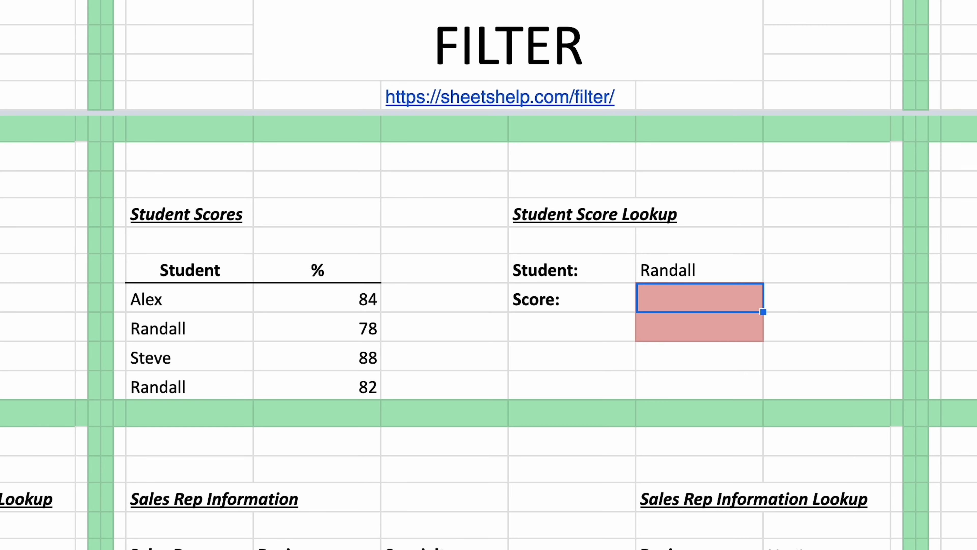
{"action": "type", "text": "=FILTER("}
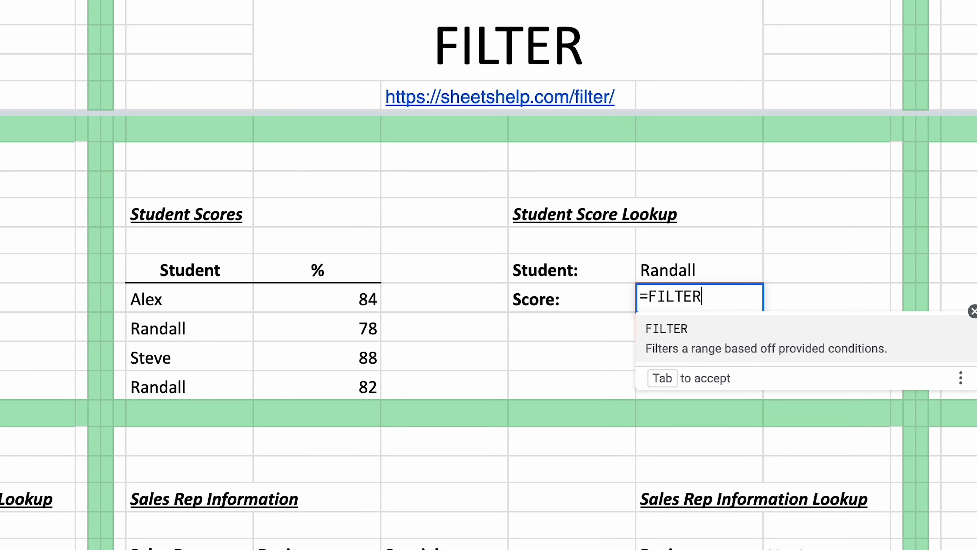
{"action": "key", "text": "Left"}
{"action": "key", "text": "Left"}
{"action": "key", "text": "Left"}
{"action": "key", "text": "shift+Down"}
{"action": "key", "text": "shift+Down"}
{"action": "key", "text": "shift+Down"}
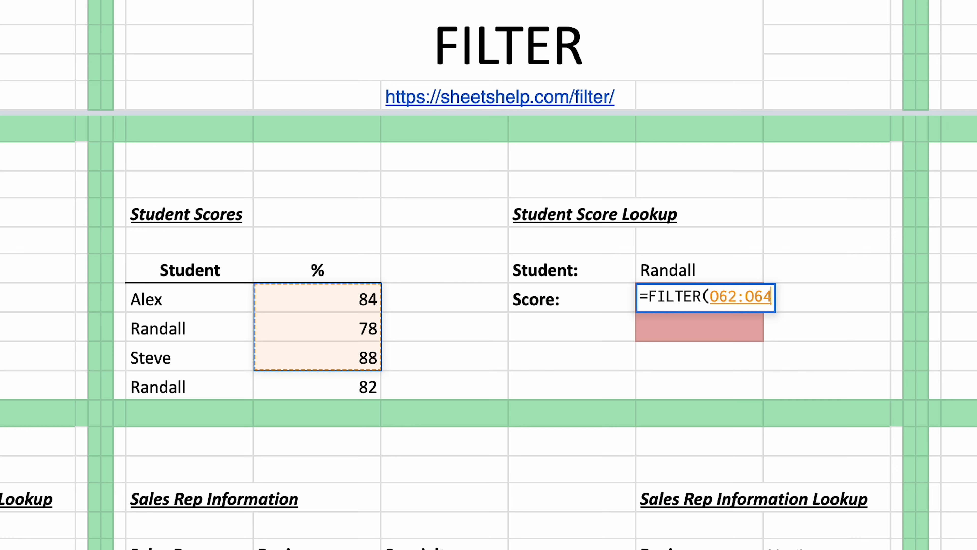
Add the condition N62:N65=R61 to the FILTER formula and complete it
{"action": "type", "text": ","}
{"action": "key", "text": "Left"}
{"action": "key", "text": "Left"}
{"action": "key", "text": "Left"}
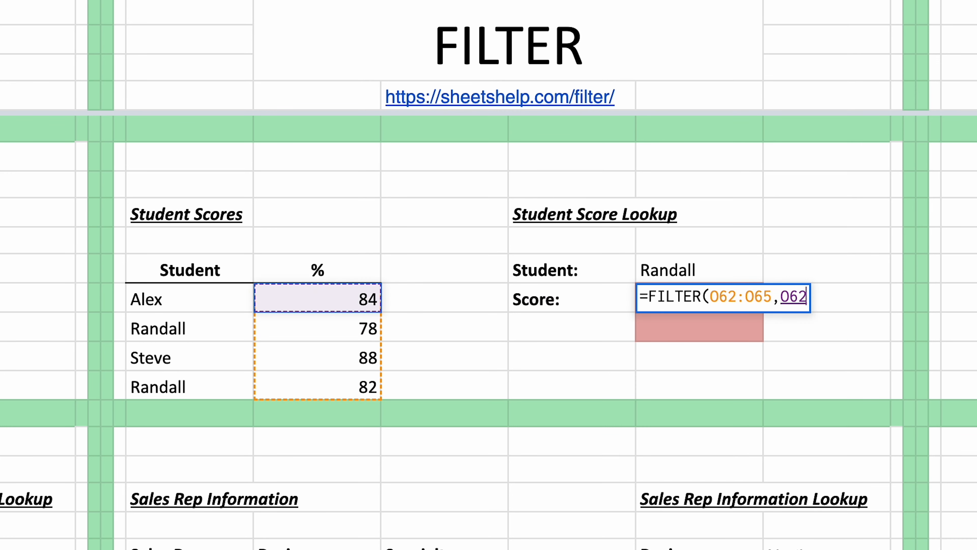
{"action": "key", "text": "Left"}
{"action": "key", "text": "shift+Down"}
{"action": "key", "text": "shift+Down"}
{"action": "key", "text": "shift+Down"}
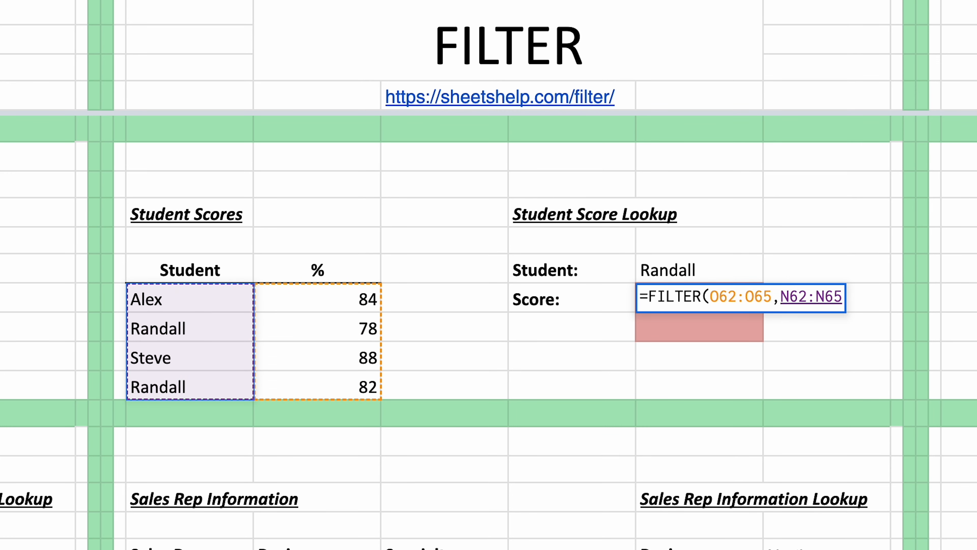
{"action": "type", "text": "="}
{"action": "key", "text": "Up"}
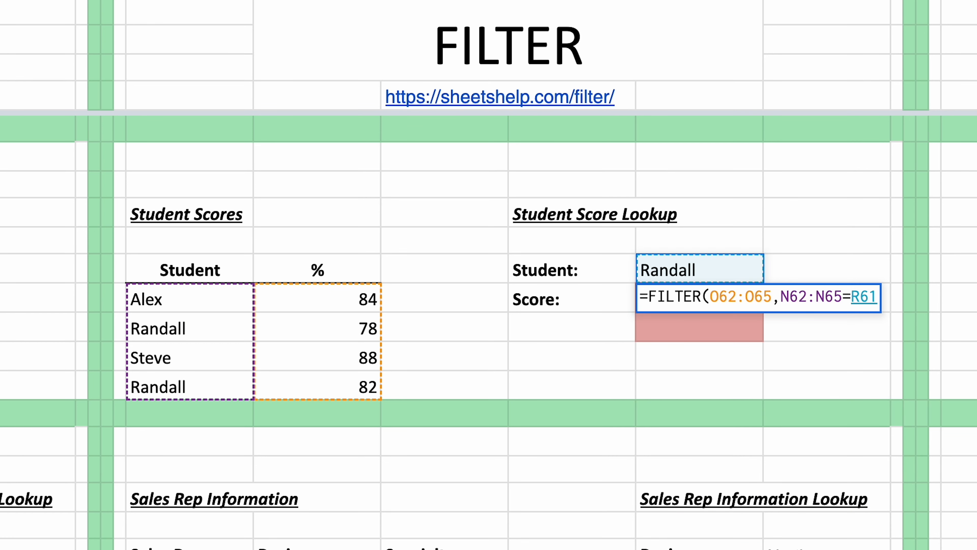
{"action": "type", "text": ")"}
{"action": "key", "text": "Return"}
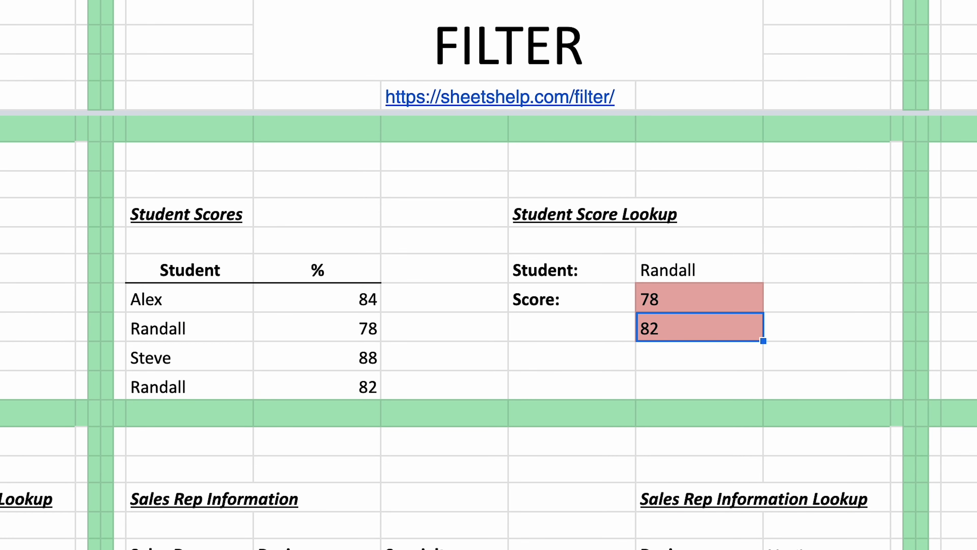
Give XLOOKUP 0 points for Example 6 in score cell Z59
{"action": "key", "text": "Up"}
{"action": "key", "text": "Down"}
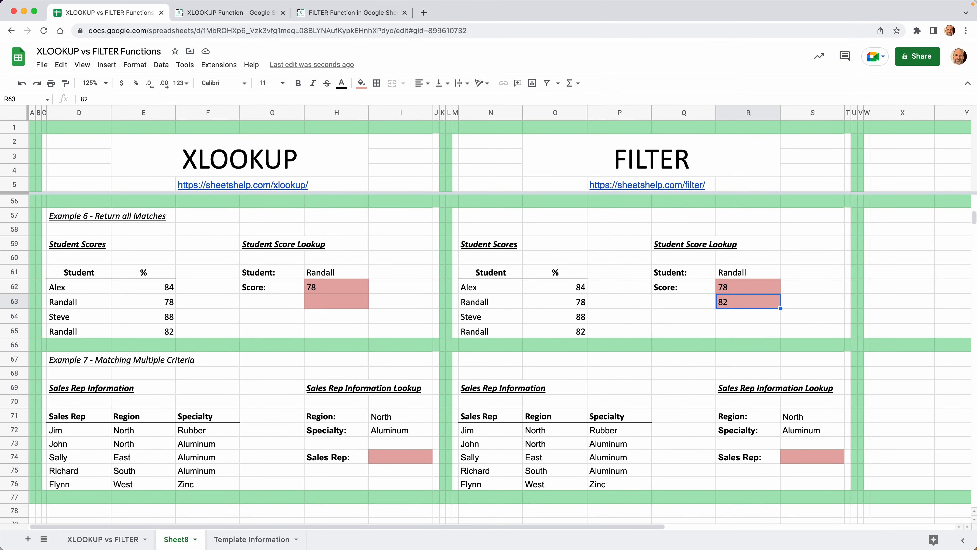
{"action": "key", "text": "Up"}
{"action": "key", "text": "Up"}
{"action": "key", "text": "Up"}
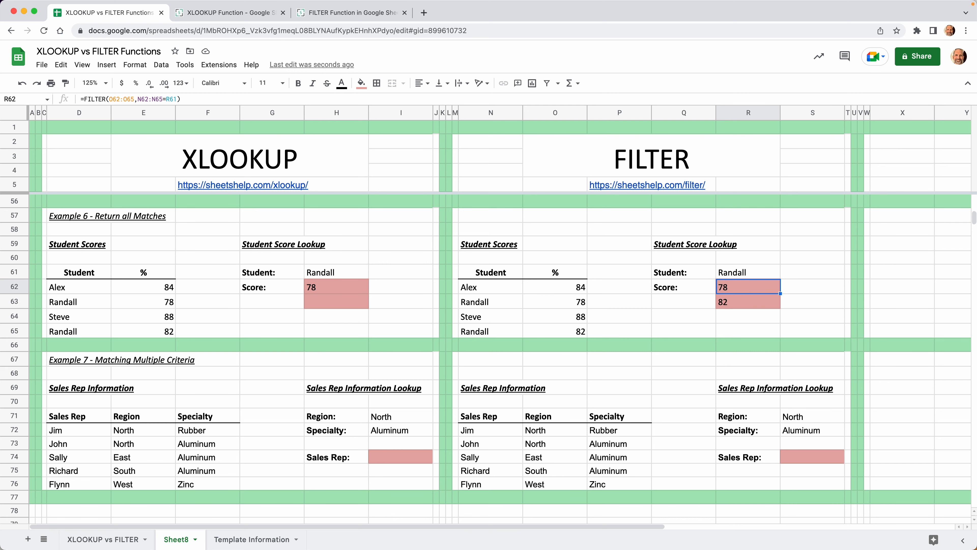
{"action": "key", "text": "Right"}
{"action": "key", "text": "Right"}
{"action": "key", "text": "Right"}
{"action": "key", "text": "Right"}
{"action": "key", "text": "Right"}
{"action": "key", "text": "Right"}
{"action": "key", "text": "Right"}
{"action": "key", "text": "Right"}
{"action": "key", "text": "Right"}
{"action": "key", "text": "Right"}
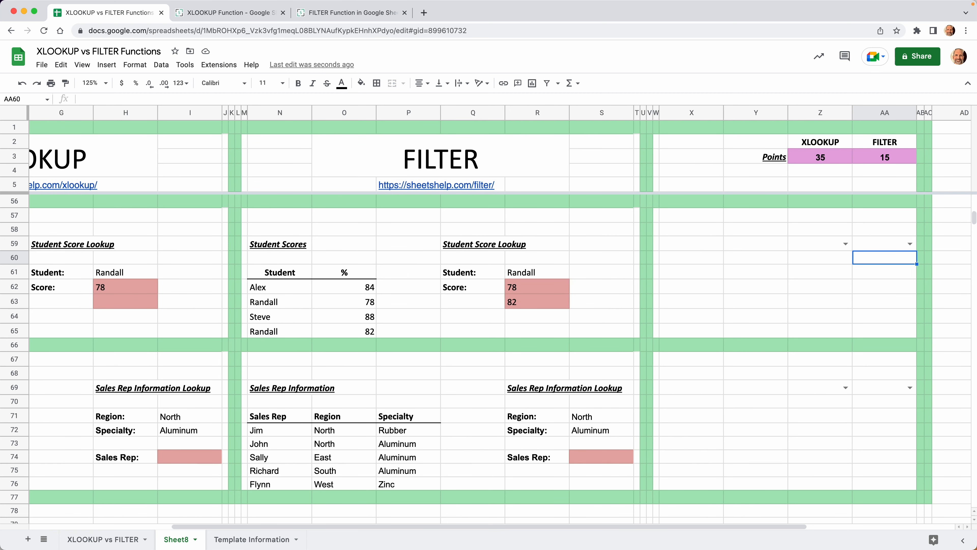
{"action": "left_click", "coordinate": [845, 243]}
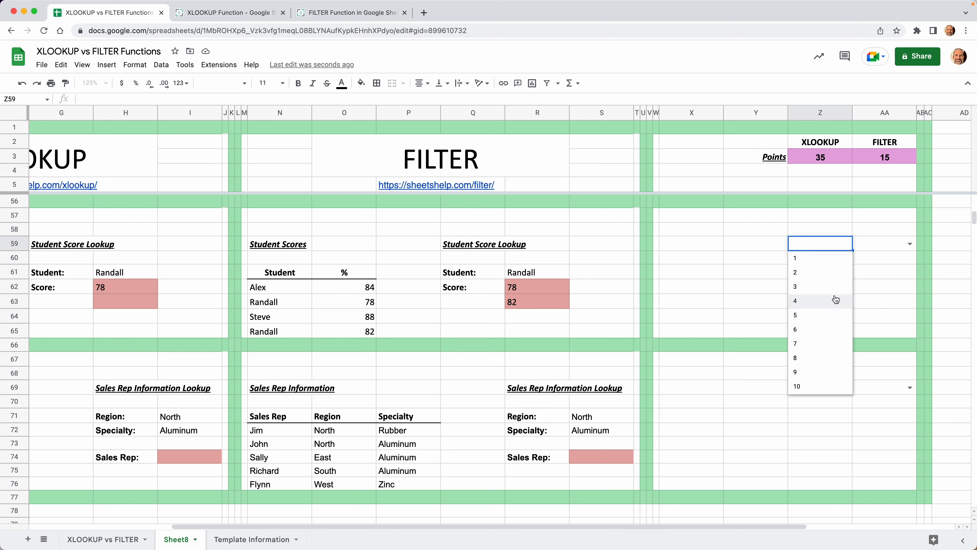
{"action": "type", "text": "0"}
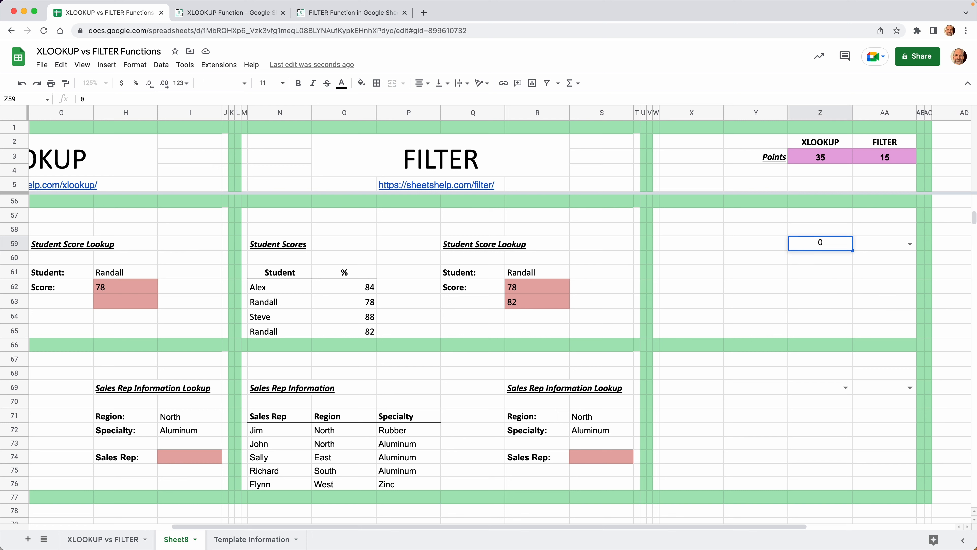
{"action": "key", "text": "Return"}
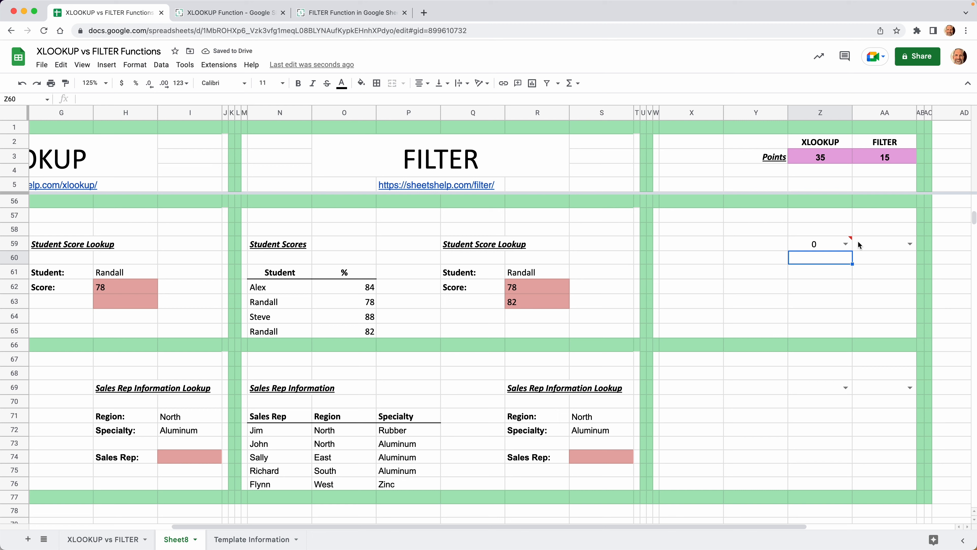
{"action": "mouse_move", "coordinate": [851, 242]}
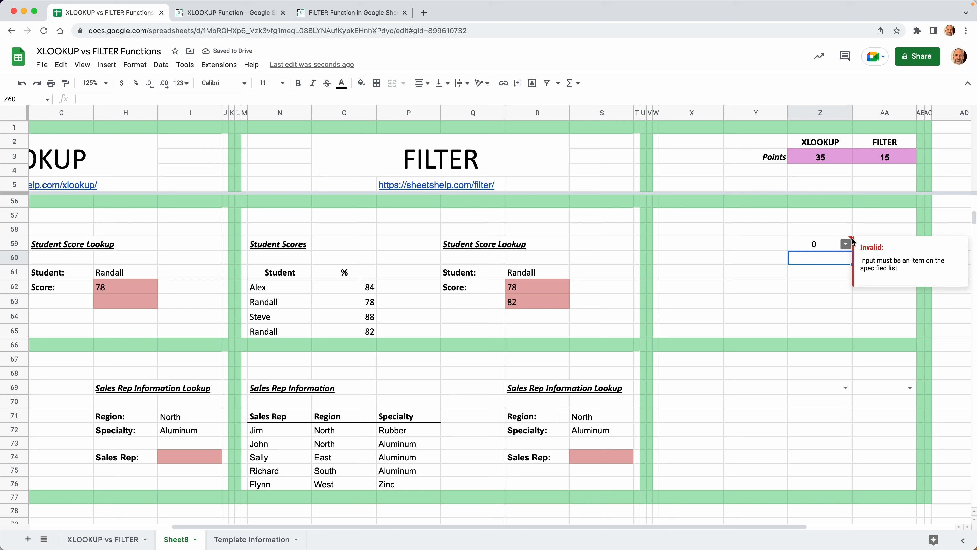
Give FILTER 10 points for Example 6 in score cell AA59
{"action": "left_click", "coordinate": [861, 229]}
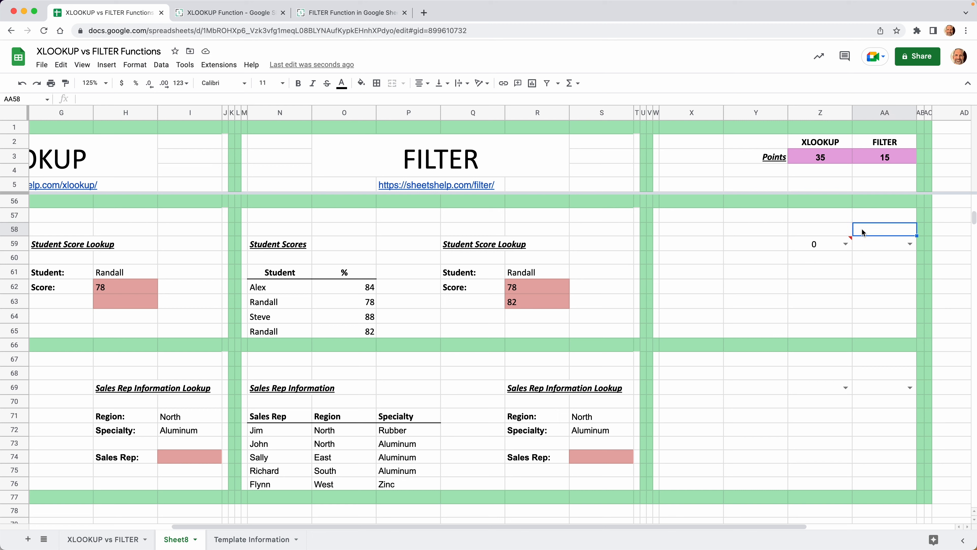
{"action": "left_click", "coordinate": [905, 242]}
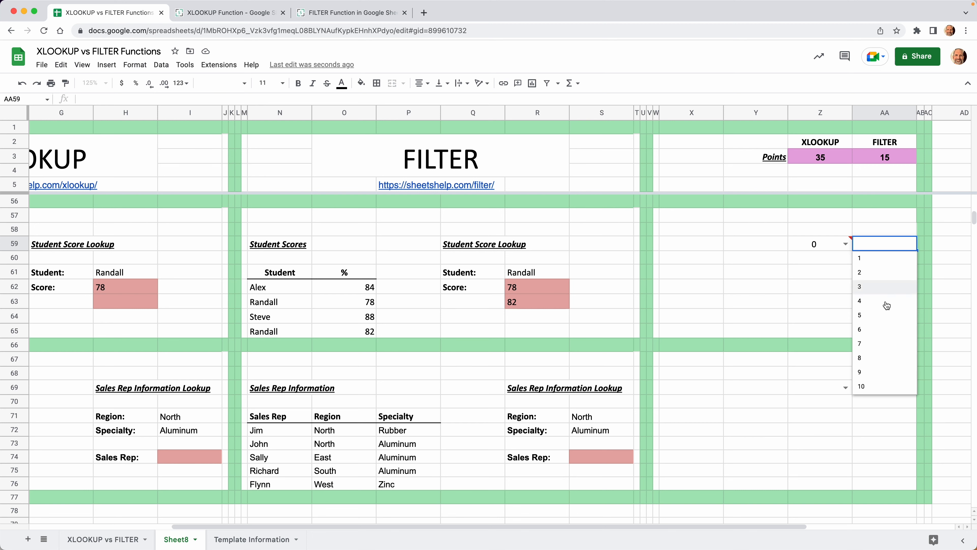
{"action": "left_click", "coordinate": [879, 387]}
{"action": "left_click", "coordinate": [734, 272]}
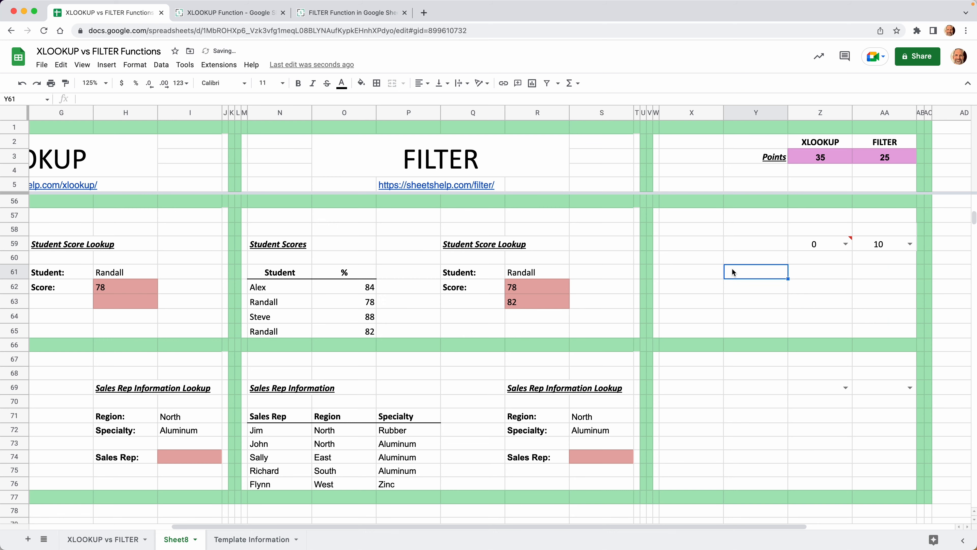
Examine Example 7's region and specialty criteria and find the Sales Rep Information row on the XLOOKUP side that meets both
{"action": "scroll", "coordinate": [733, 273], "scroll_direction": "left", "scroll_amount": 5}
{"action": "scroll", "coordinate": [733, 273], "scroll_direction": "down", "scroll_amount": 2}
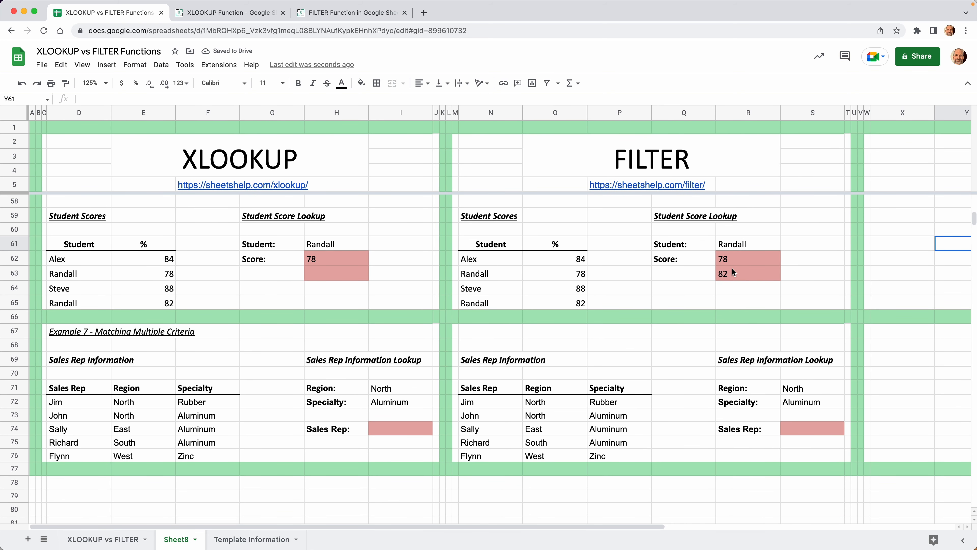
{"action": "scroll", "coordinate": [732, 269], "scroll_direction": "down", "scroll_amount": 4}
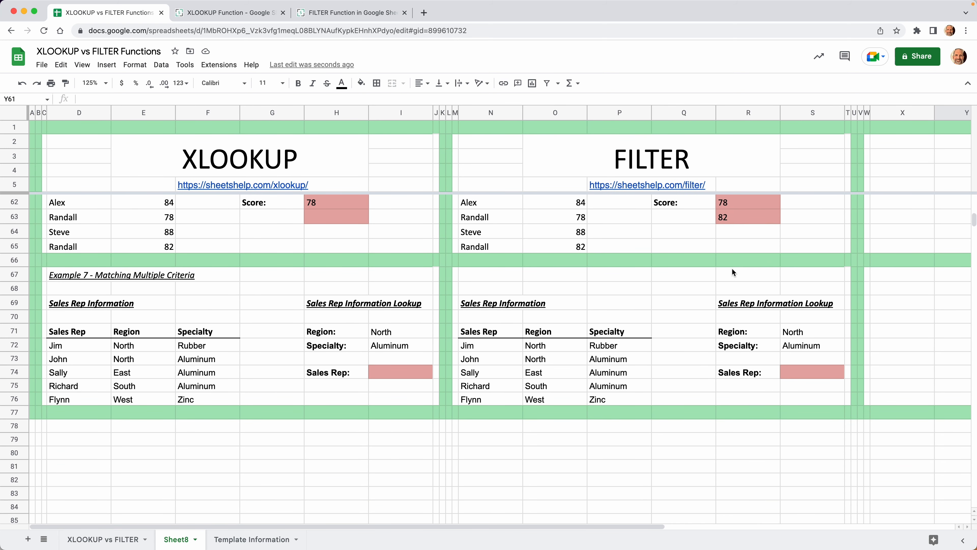
{"action": "scroll", "coordinate": [734, 272], "scroll_direction": "down", "scroll_amount": 1}
{"action": "scroll", "coordinate": [732, 269], "scroll_direction": "down", "scroll_amount": 1}
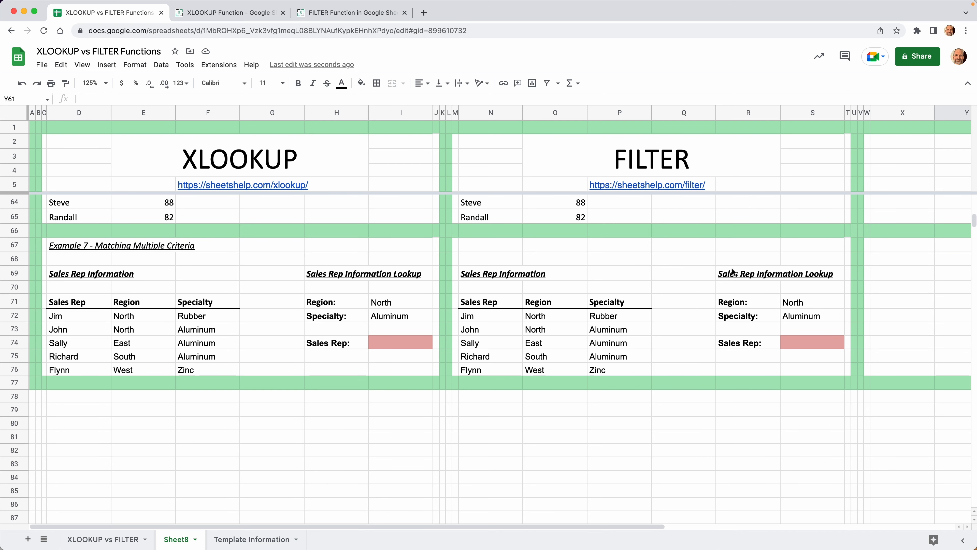
{"action": "left_click", "coordinate": [372, 328]}
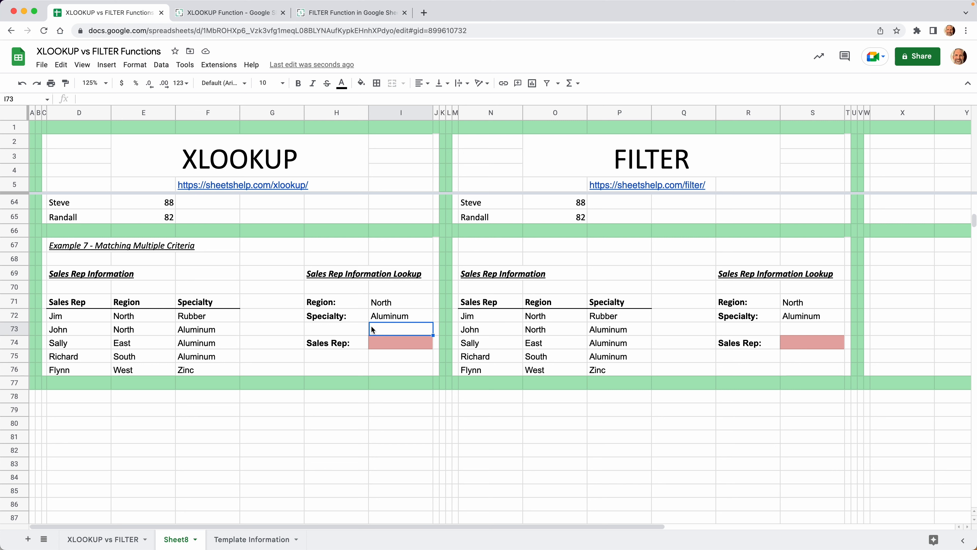
{"action": "key", "text": "Up"}
{"action": "key", "text": "Up"}
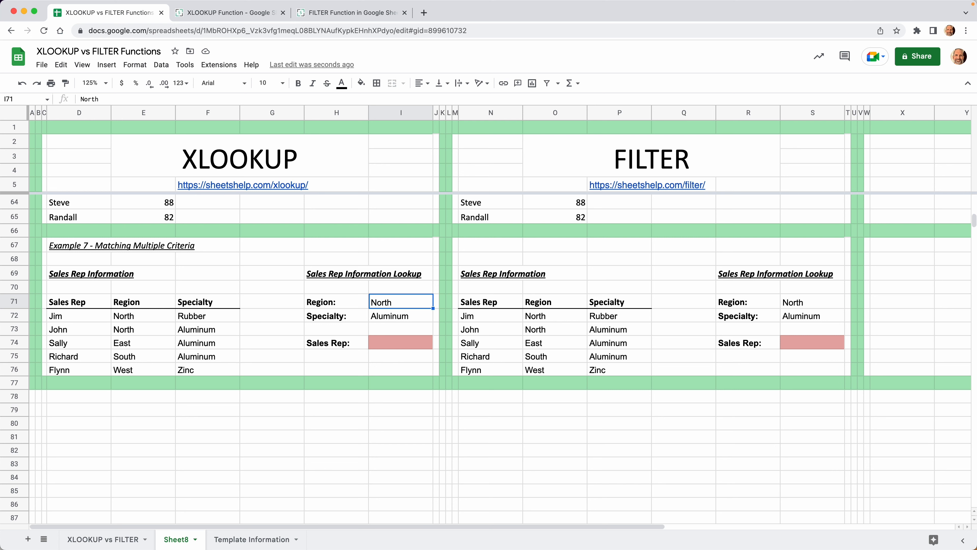
{"action": "key", "text": "Down"}
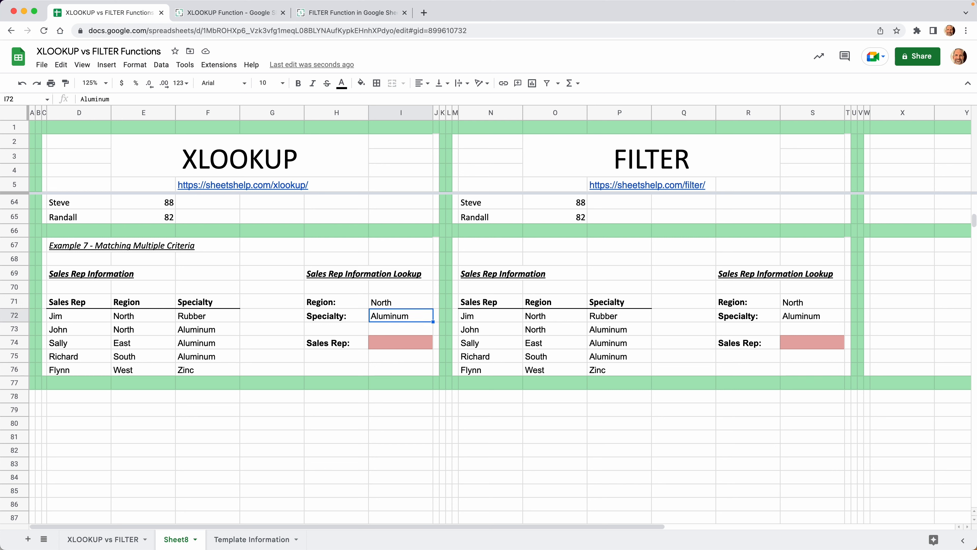
{"action": "key", "text": "Left"}
{"action": "key", "text": "Left"}
{"action": "key", "text": "Left"}
{"action": "key", "text": "Left"}
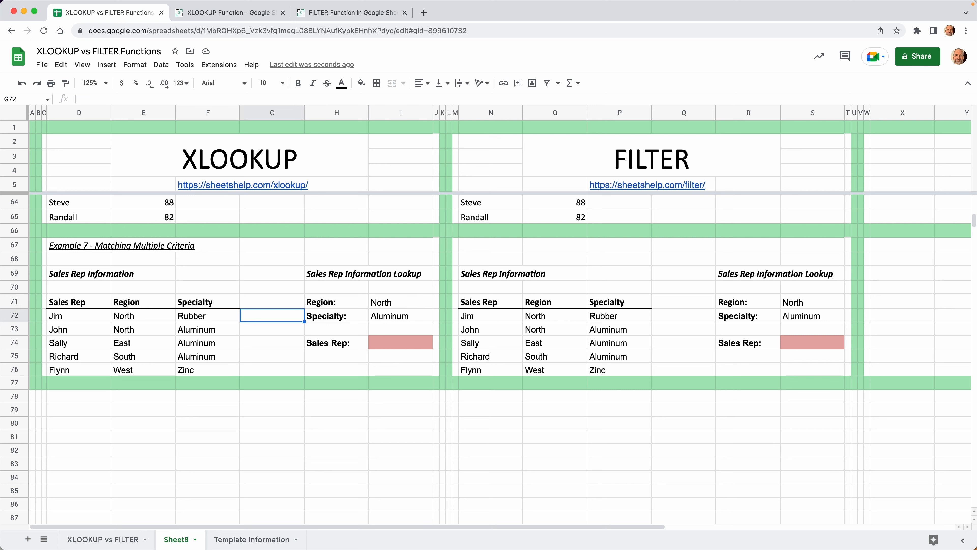
{"action": "key", "text": "Down"}
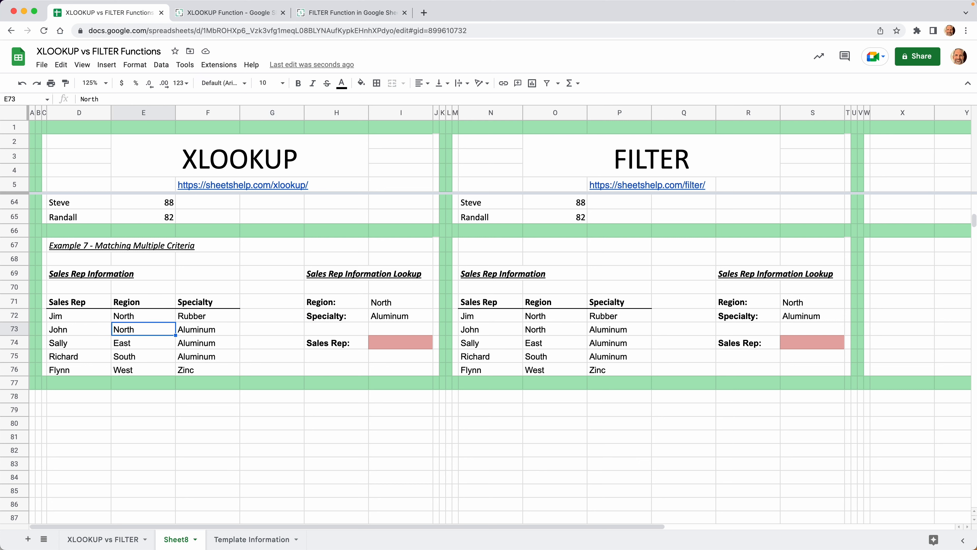
{"action": "key", "text": "Up"}
{"action": "key", "text": "Down"}
{"action": "key", "text": "Up"}
{"action": "key", "text": "Right"}
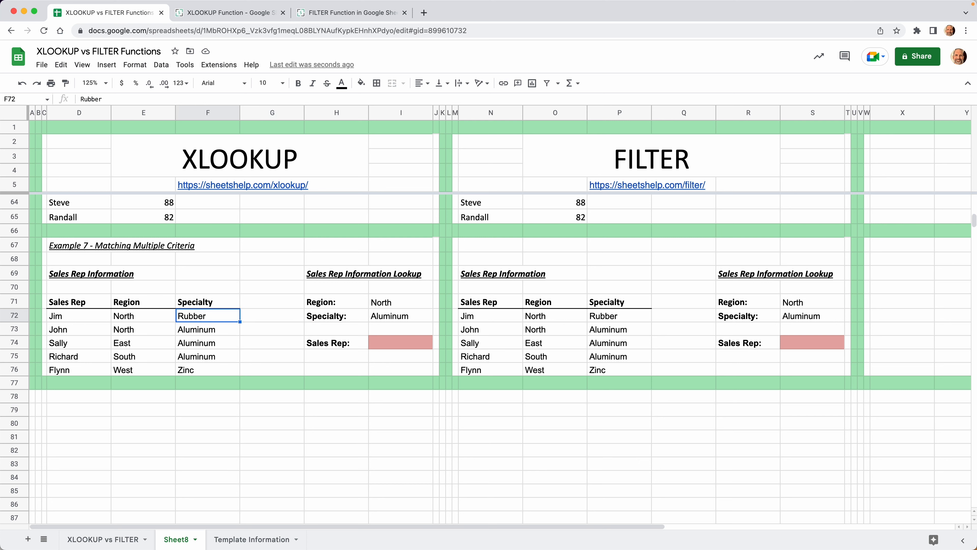
{"action": "key", "text": "Down"}
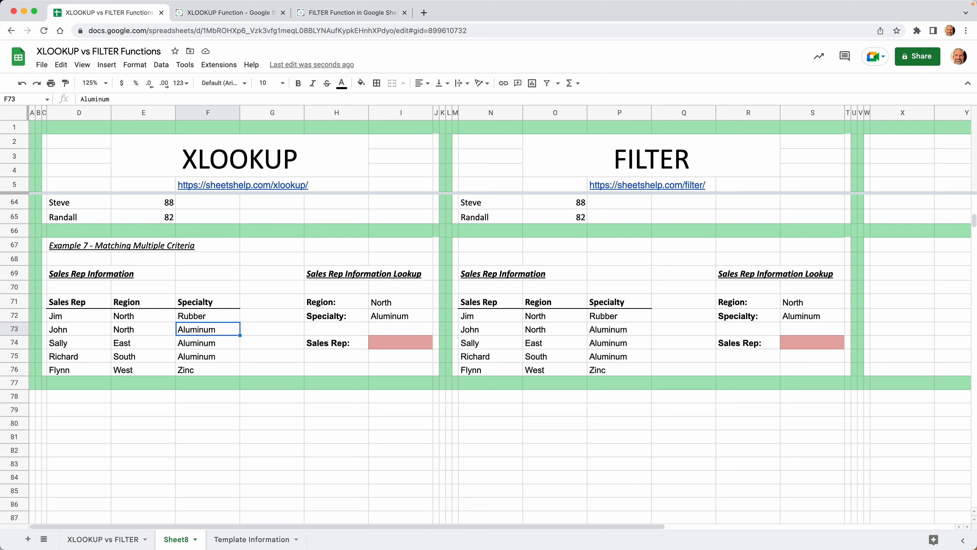
{"action": "key", "text": "Left"}
{"action": "key", "text": "Left"}
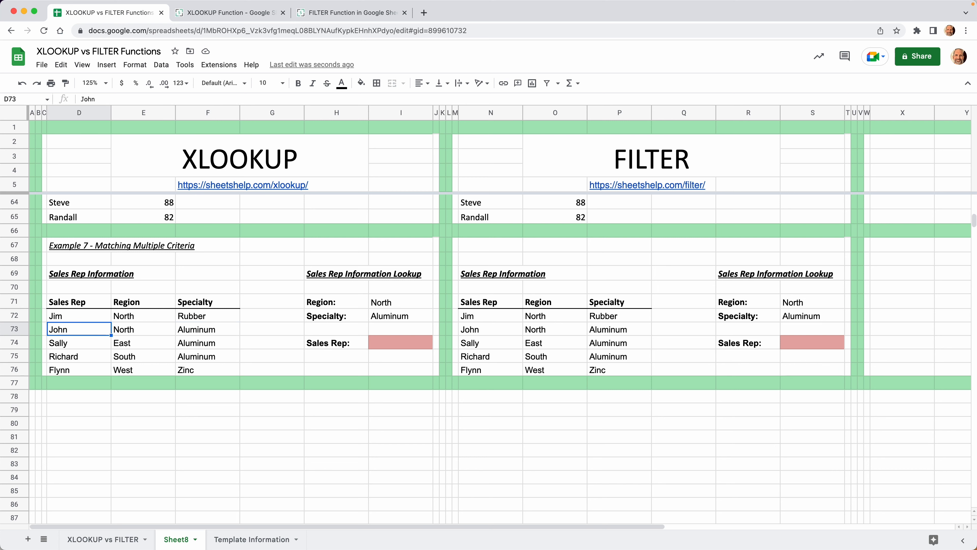
Start an XLOOKUP formula in Example 7's XLOOKUP-side Sales Rep cell I74
{"action": "key", "text": "Right"}
{"action": "key", "text": "Right"}
{"action": "key", "text": "Right"}
{"action": "key", "text": "Right"}
{"action": "key", "text": "Right"}
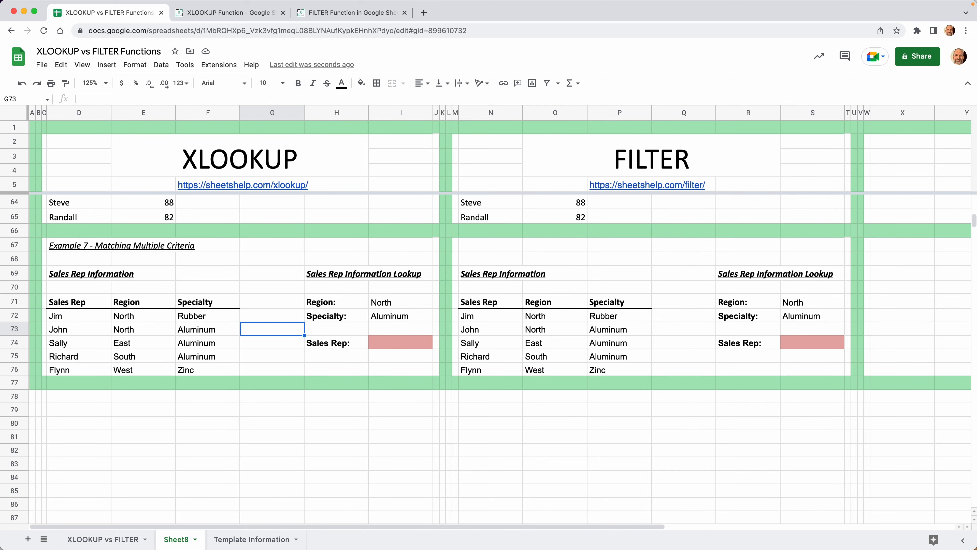
{"action": "key", "text": "Down"}
{"action": "type", "text": "=X"}
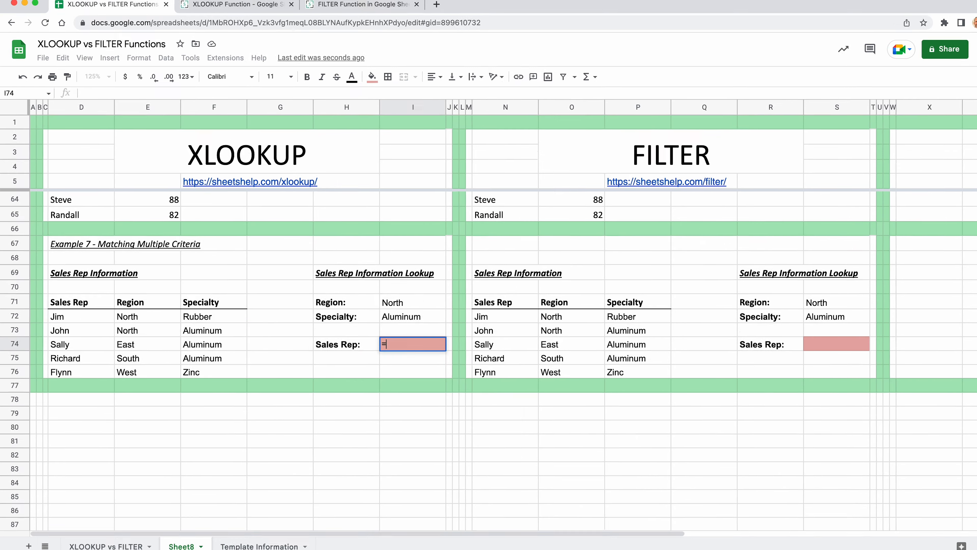
{"action": "type", "text": "L"}
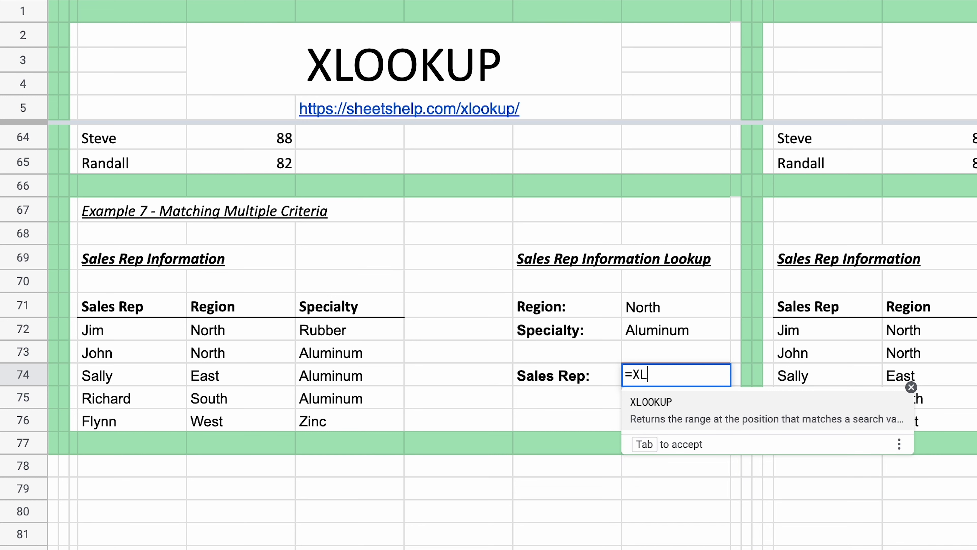
{"action": "type", "text": "OOKUP("}
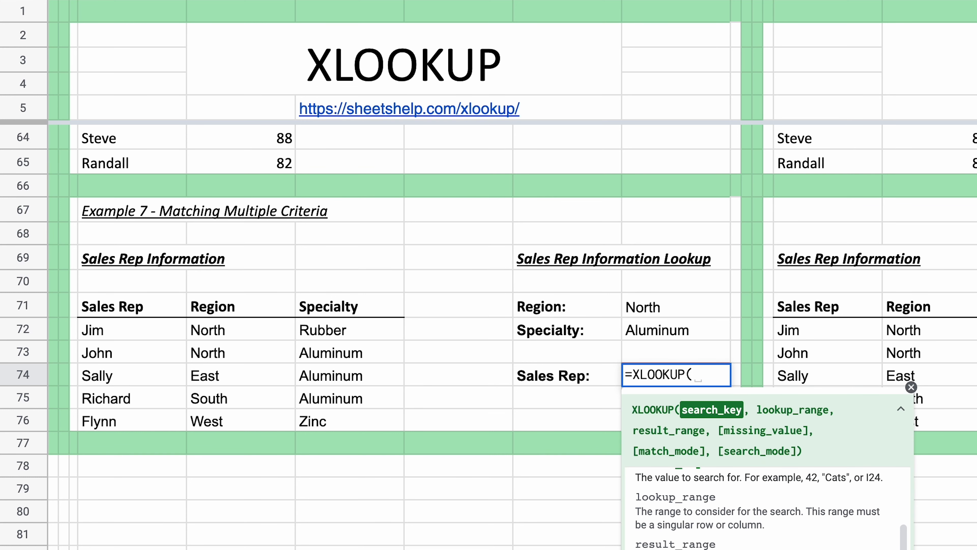
Set XLOOKUP's search key to the region and specialty criteria joined as I71&I72
{"action": "key", "text": "Up"}
{"action": "key", "text": "Up"}
{"action": "key", "text": "Up"}
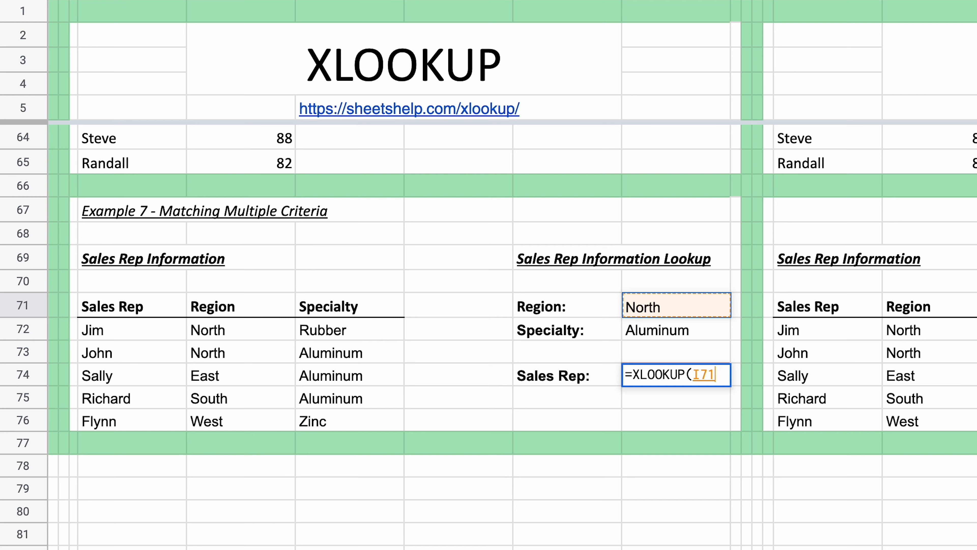
{"action": "type", "text": "&"}
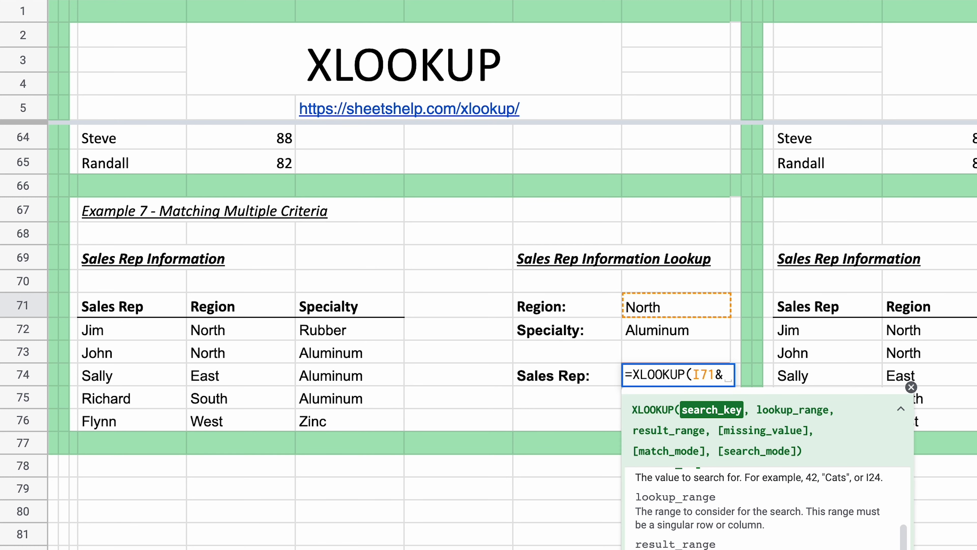
{"action": "key", "text": "Up"}
{"action": "key", "text": "Up"}
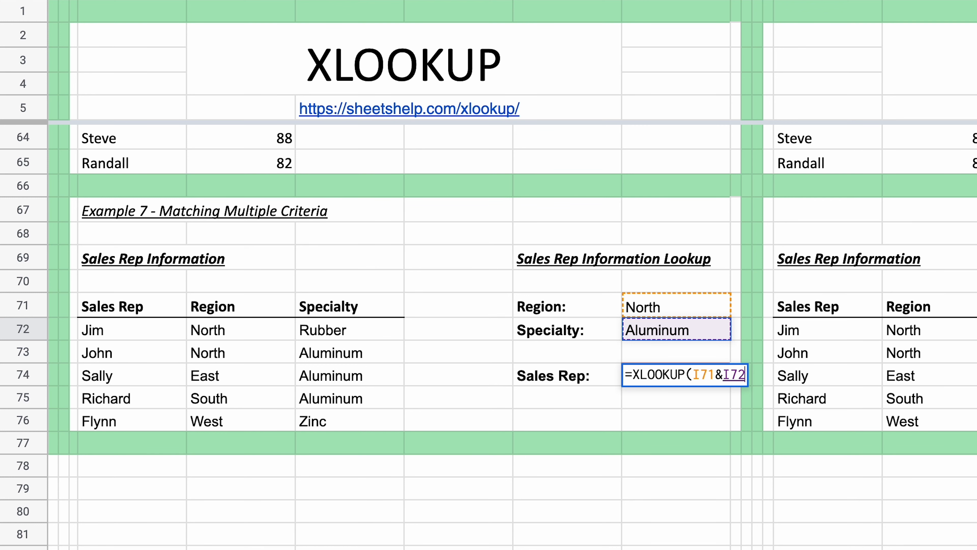
{"action": "type", "text": ","}
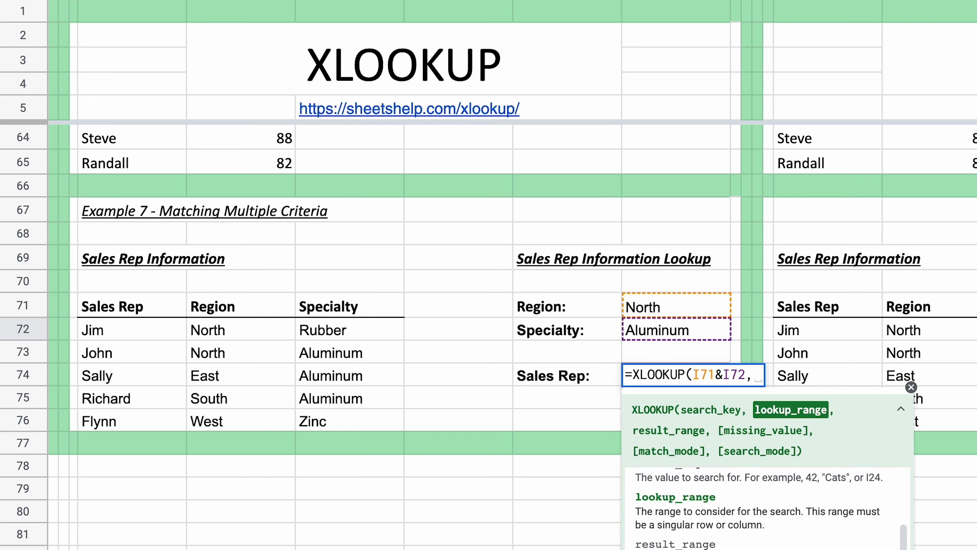
Nest an ARRAYFORMULA as XLOOKUP's lookup range, beginning with the regions in E72:E76 followed by the & operator
{"action": "type", "text": "ARRAYF"}
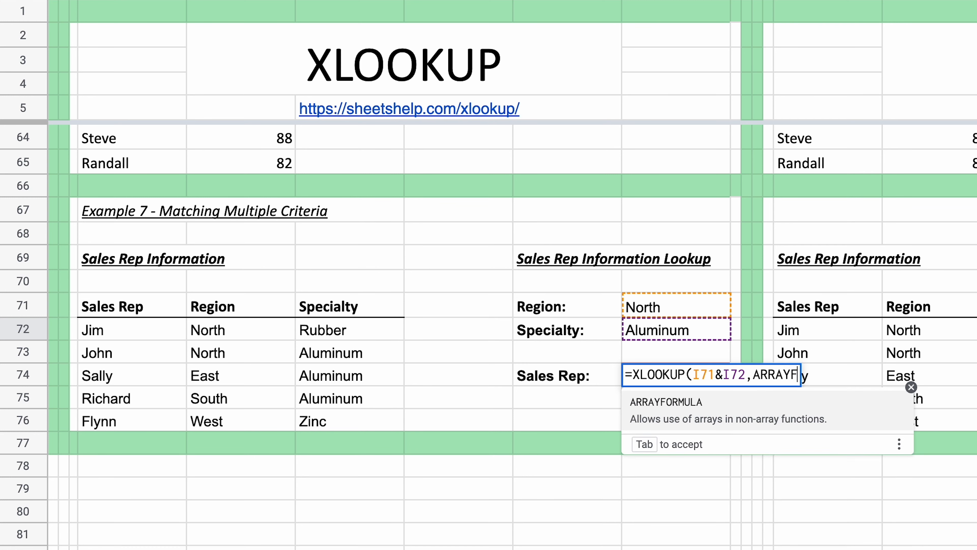
{"action": "type", "text": "ORMULA"}
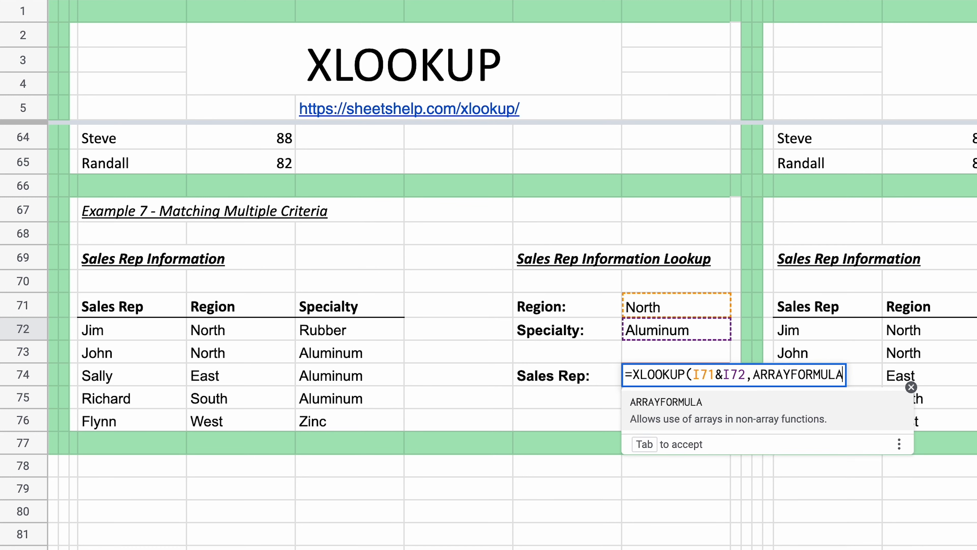
{"action": "type", "text": "("}
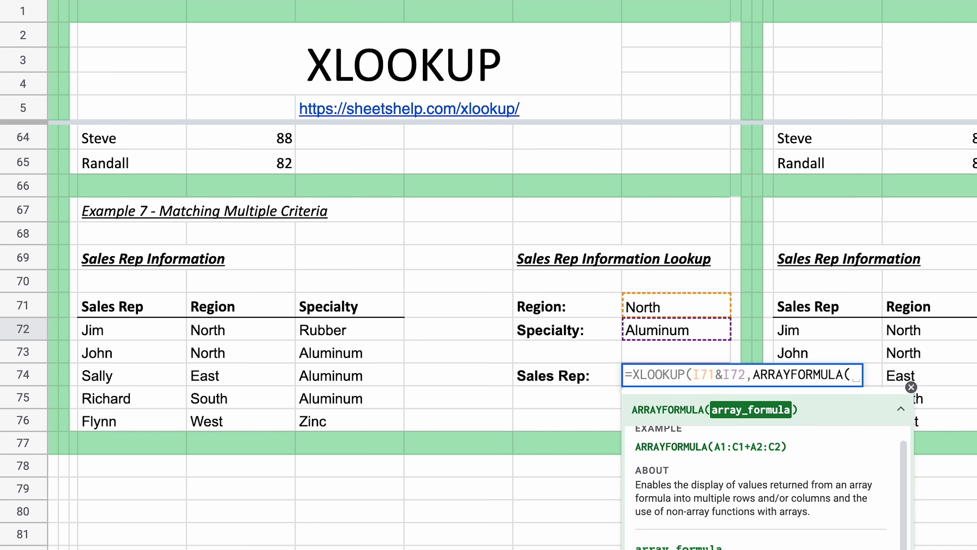
{"action": "key", "text": "Left"}
{"action": "key", "text": "Left"}
{"action": "key", "text": "Left"}
{"action": "key", "text": "Left"}
{"action": "key", "text": "Up"}
{"action": "key", "text": "Up"}
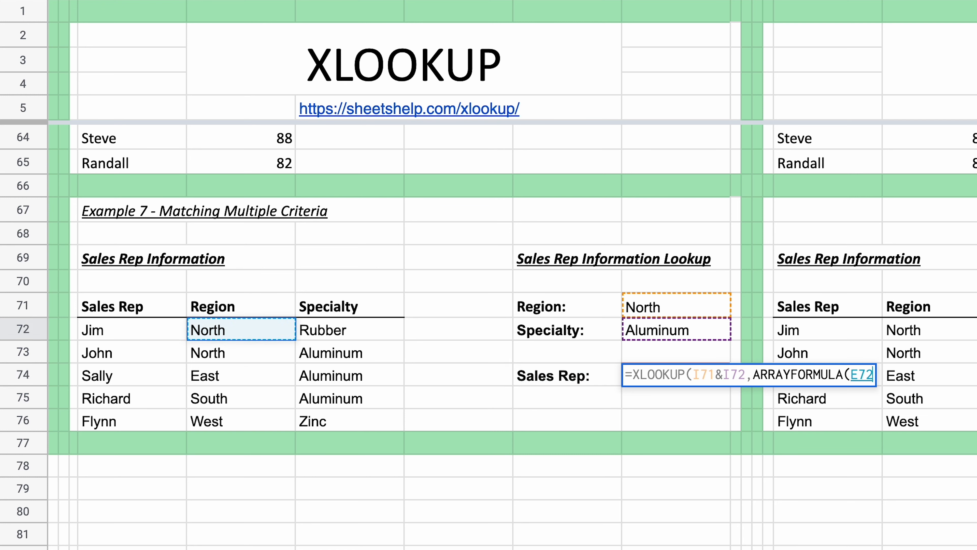
{"action": "key", "text": "shift+Down"}
{"action": "key", "text": "shift+Down"}
{"action": "key", "text": "shift+Down"}
{"action": "key", "text": "shift+Down"}
{"action": "type", "text": "&"}
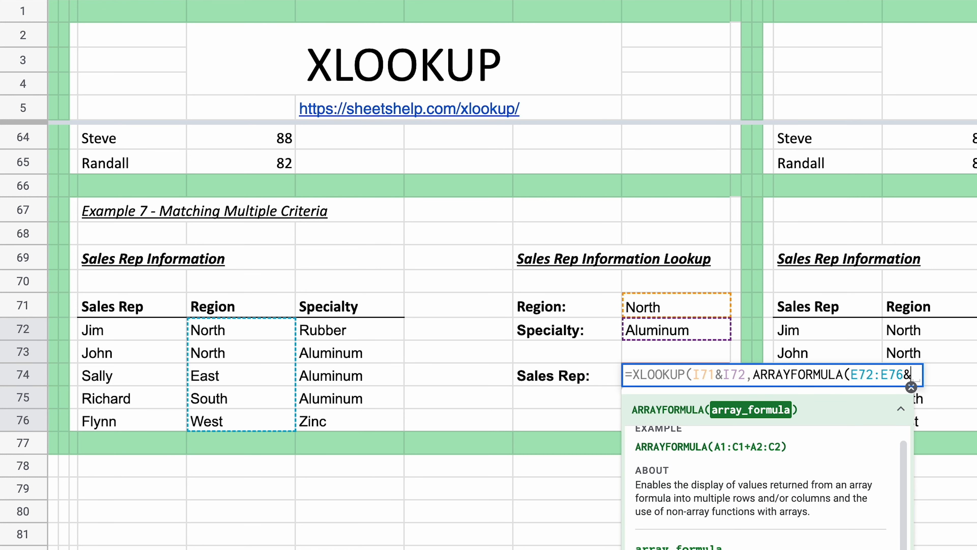
Complete the nested ARRAYFORMULA by joining the specialties in F72:F76 to the regions, then close it as XLOOKUP's lookup range
{"action": "key", "text": "Left"}
{"action": "key", "text": "Left"}
{"action": "key", "text": "Left"}
{"action": "key", "text": "Up"}
{"action": "key", "text": "Up"}
{"action": "key", "text": "shift+Down"}
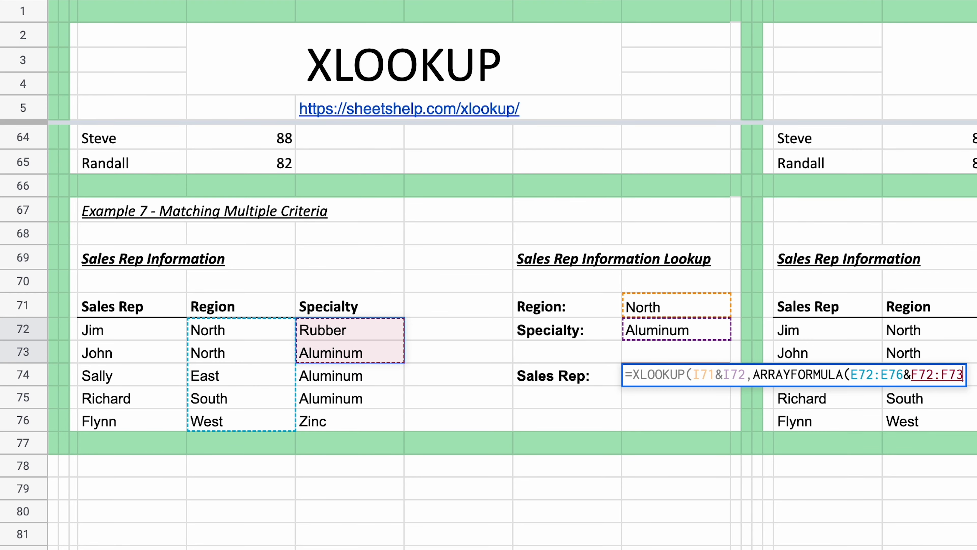
{"action": "key", "text": "shift+Down"}
{"action": "key", "text": "shift+Down"}
{"action": "key", "text": "shift+Down"}
{"action": "type", "text": "),"}
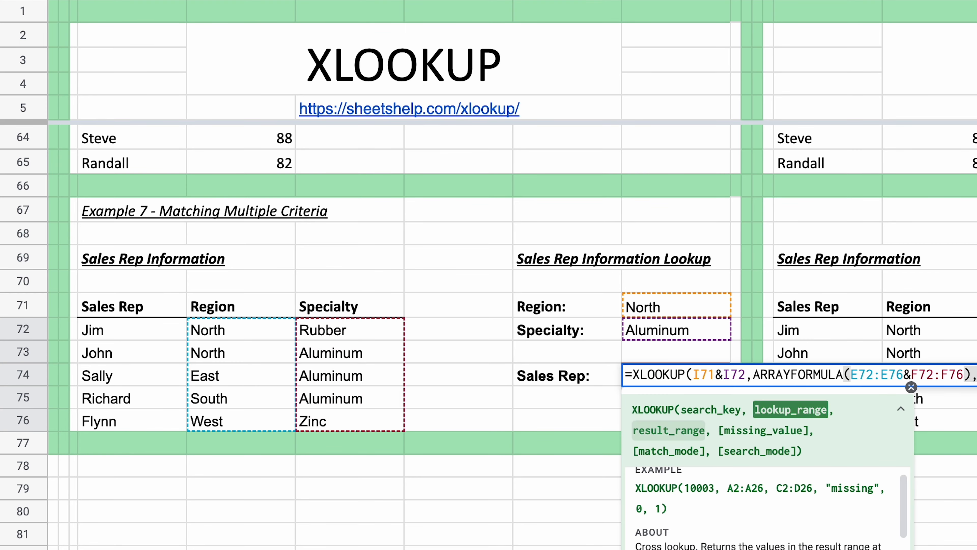
Set XLOOKUP's result range to the sales reps in D72:D76 and enter the finished formula
{"action": "key", "text": "Left"}
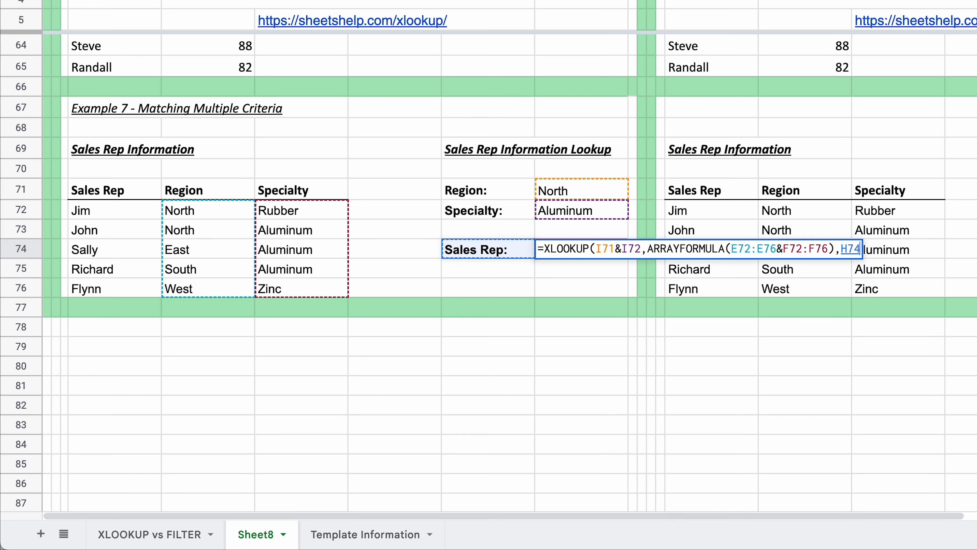
{"action": "key", "text": "Left"}
{"action": "key", "text": "Left"}
{"action": "key", "text": "Left"}
{"action": "key", "text": "Left"}
{"action": "key", "text": "Up"}
{"action": "key", "text": "Up"}
{"action": "key", "text": "shift+Down"}
{"action": "key", "text": "shift+Down"}
{"action": "key", "text": "shift+Down"}
{"action": "key", "text": "shift+Down"}
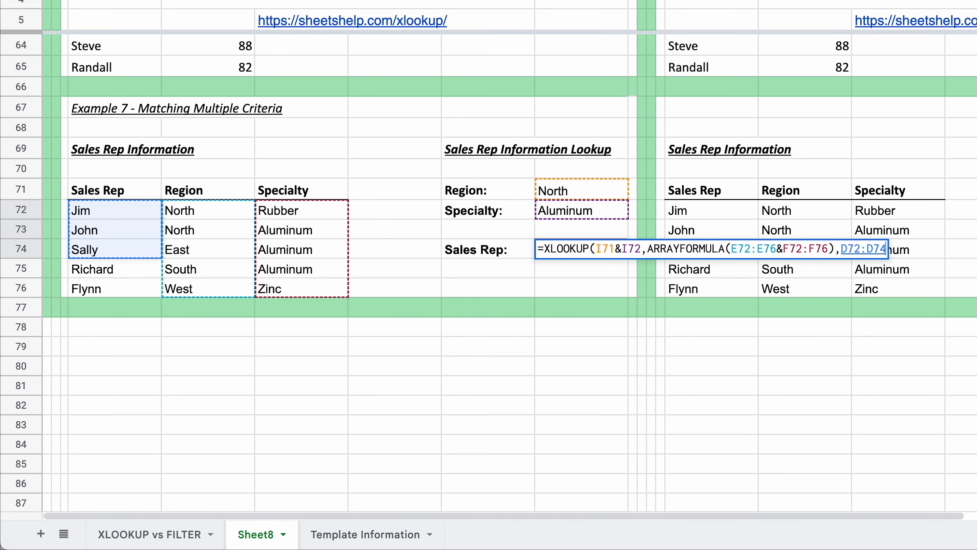
{"action": "type", "text": ")"}
{"action": "key", "text": "Return"}
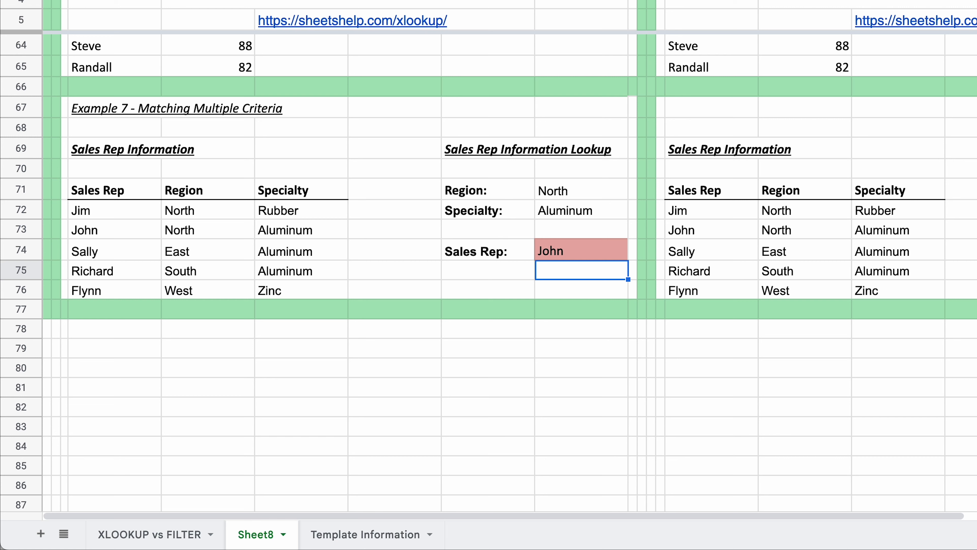
Review the XLOOKUP formula in I74, examining the nested ARRAYFORMULA that joins the region and specialty ranges
{"action": "key", "text": "Up"}
{"action": "key", "text": "F2"}
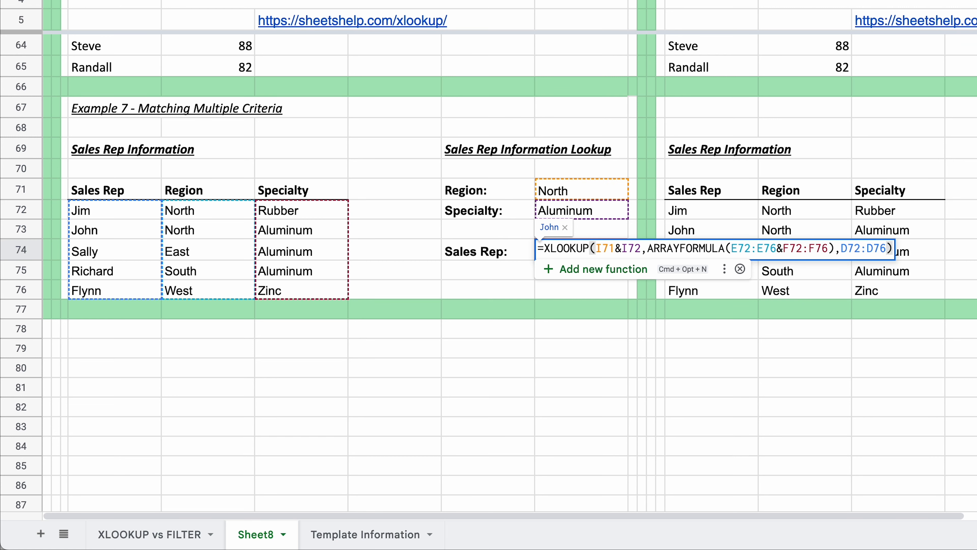
{"action": "key", "text": "Left"}
{"action": "key", "text": "Left"}
{"action": "key", "text": "Left"}
{"action": "key", "text": "Left"}
{"action": "key", "text": "Left"}
{"action": "key", "text": "Left"}
{"action": "key", "text": "Left"}
{"action": "key", "text": "Left"}
{"action": "key", "text": "Left"}
{"action": "key", "text": "Left"}
{"action": "key", "text": "Left"}
{"action": "key", "text": "Left"}
{"action": "key", "text": "Left"}
{"action": "key", "text": "Left"}
{"action": "key", "text": "Left"}
{"action": "key", "text": "Left"}
{"action": "key", "text": "Left"}
{"action": "key", "text": "Left"}
{"action": "key", "text": "Left"}
{"action": "key", "text": "Left"}
{"action": "key", "text": "Left"}
{"action": "key", "text": "Left"}
{"action": "key", "text": "Left"}
{"action": "key", "text": "Left"}
{"action": "key", "text": "Left"}
{"action": "key", "text": "Left"}
{"action": "key", "text": "Left"}
{"action": "key", "text": "Left"}
{"action": "key", "text": "Left"}
{"action": "key", "text": "Left"}
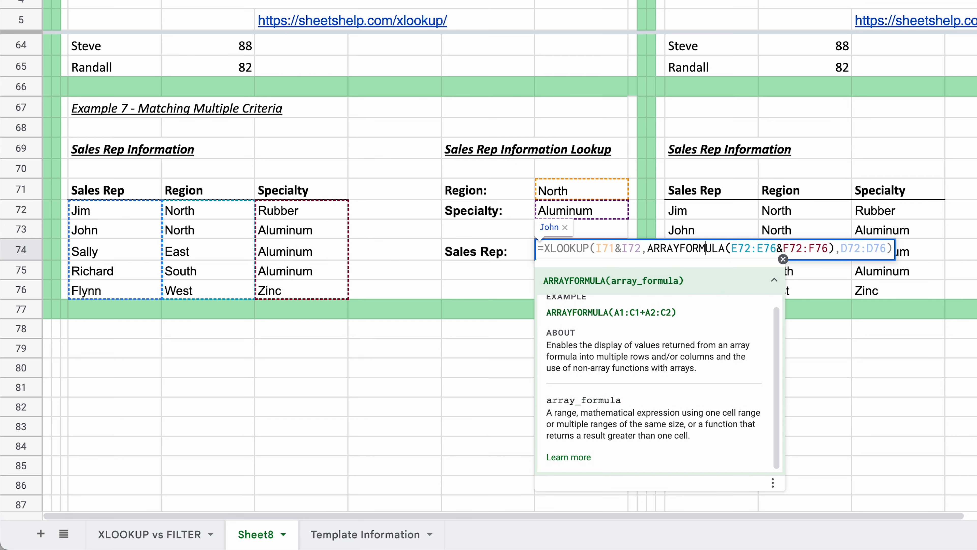
{"action": "key", "text": "Right"}
{"action": "key", "text": "Right"}
{"action": "key", "text": "Right"}
{"action": "key", "text": "Right"}
{"action": "key", "text": "Right"}
{"action": "key", "text": "Right"}
{"action": "key", "text": "Right"}
{"action": "key", "text": "Right"}
{"action": "key", "text": "Right"}
{"action": "key", "text": "Right"}
{"action": "key", "text": "Right"}
{"action": "key", "text": "Right"}
{"action": "key", "text": "Right"}
{"action": "key", "text": "Right"}
{"action": "key", "text": "Right"}
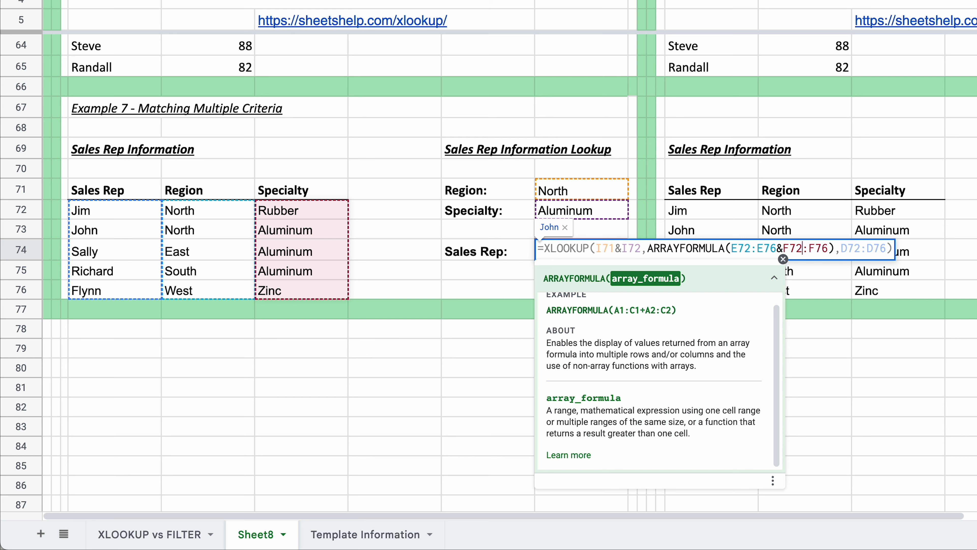
{"action": "key", "text": "Left"}
{"action": "key", "text": "Left"}
{"action": "key", "text": "Left"}
{"action": "key", "text": "Left"}
{"action": "key", "text": "Left"}
{"action": "key", "text": "Left"}
{"action": "key", "text": "Left"}
{"action": "key", "text": "Left"}
{"action": "key", "text": "Left"}
{"action": "key", "text": "Left"}
{"action": "key", "text": "Left"}
{"action": "key", "text": "Left"}
{"action": "key", "text": "Left"}
{"action": "key", "text": "Left"}
{"action": "key", "text": "Left"}
{"action": "key", "text": "Left"}
{"action": "key", "text": "Left"}
{"action": "key", "text": "Left"}
{"action": "key", "text": "Left"}
{"action": "key", "text": "Left"}
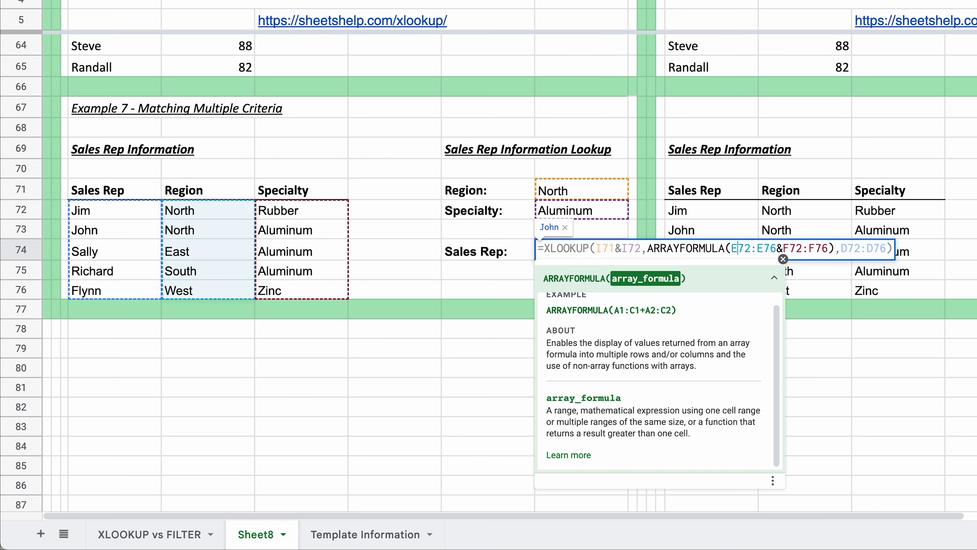
{"action": "key", "text": "Left"}
{"action": "key", "text": "Left"}
{"action": "key", "text": "Left"}
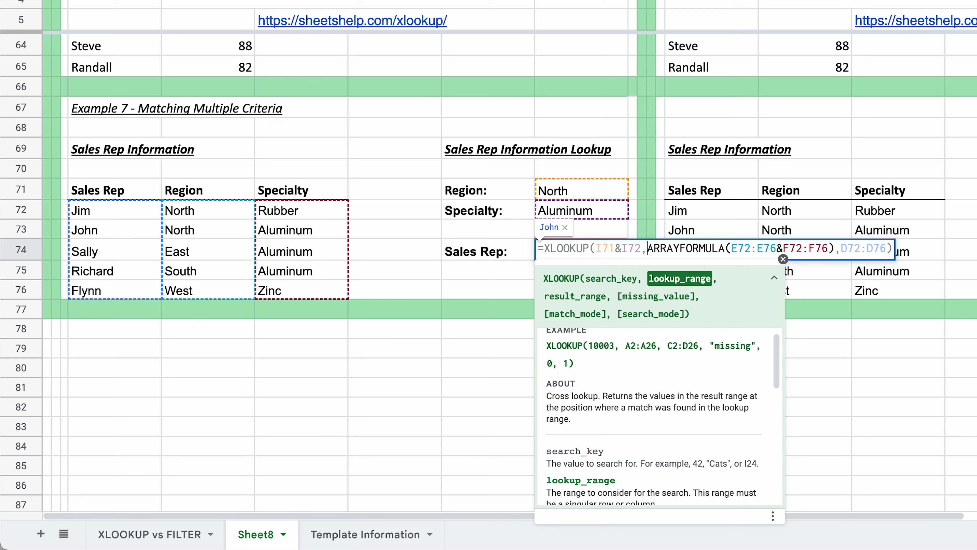
{"action": "key", "text": "Left"}
{"action": "key", "text": "Left"}
{"action": "key", "text": "Left"}
{"action": "key", "text": "Left"}
{"action": "key", "text": "Left"}
{"action": "key", "text": "Left"}
{"action": "key", "text": "Left"}
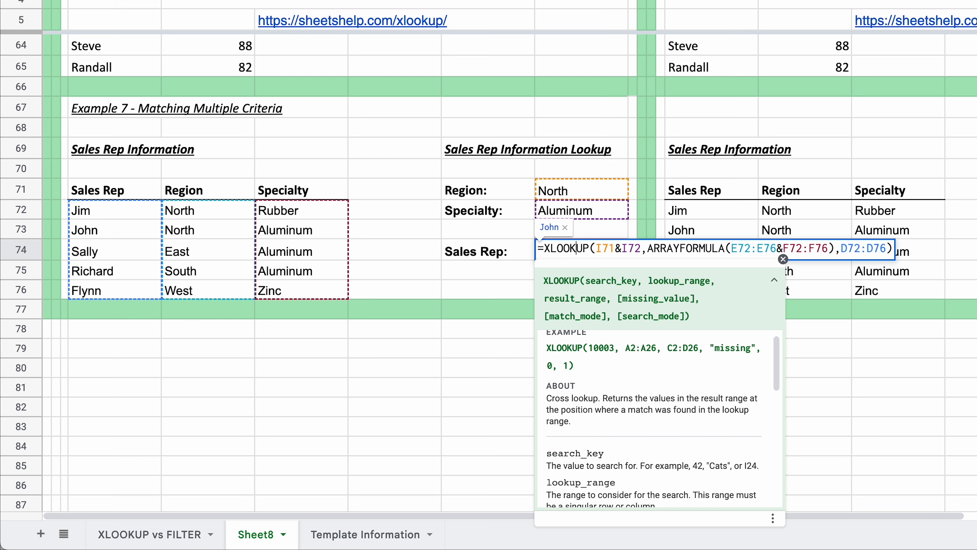
{"action": "key", "text": "Right"}
{"action": "key", "text": "Right"}
{"action": "key", "text": "Right"}
{"action": "key", "text": "Right"}
{"action": "key", "text": "Right"}
{"action": "key", "text": "Right"}
{"action": "key", "text": "Right"}
{"action": "key", "text": "Right"}
{"action": "key", "text": "Right"}
{"action": "key", "text": "Right"}
{"action": "key", "text": "Right"}
{"action": "key", "text": "Right"}
{"action": "key", "text": "Right"}
{"action": "key", "text": "Right"}
{"action": "key", "text": "Right"}
{"action": "key", "text": "Right"}
{"action": "key", "text": "Right"}
{"action": "key", "text": "Right"}
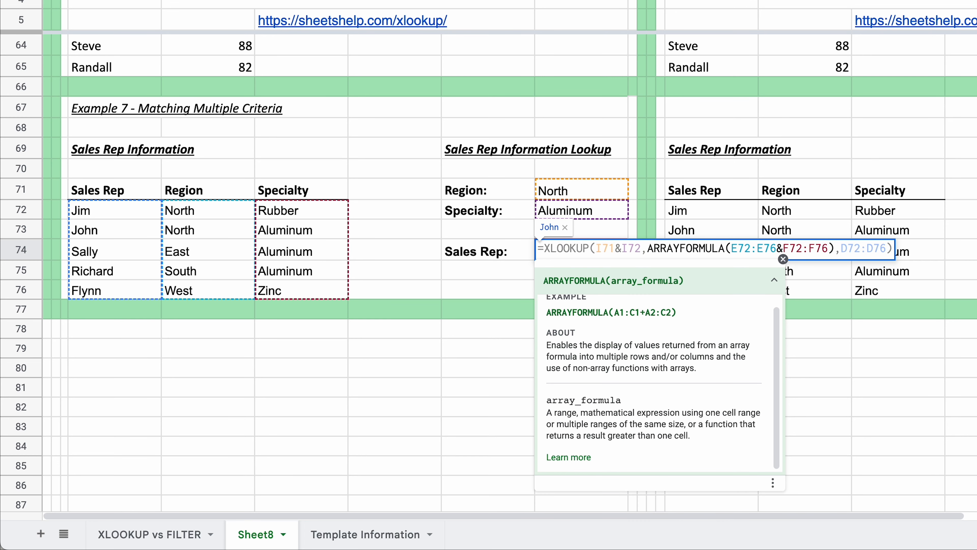
{"action": "key", "text": "Return"}
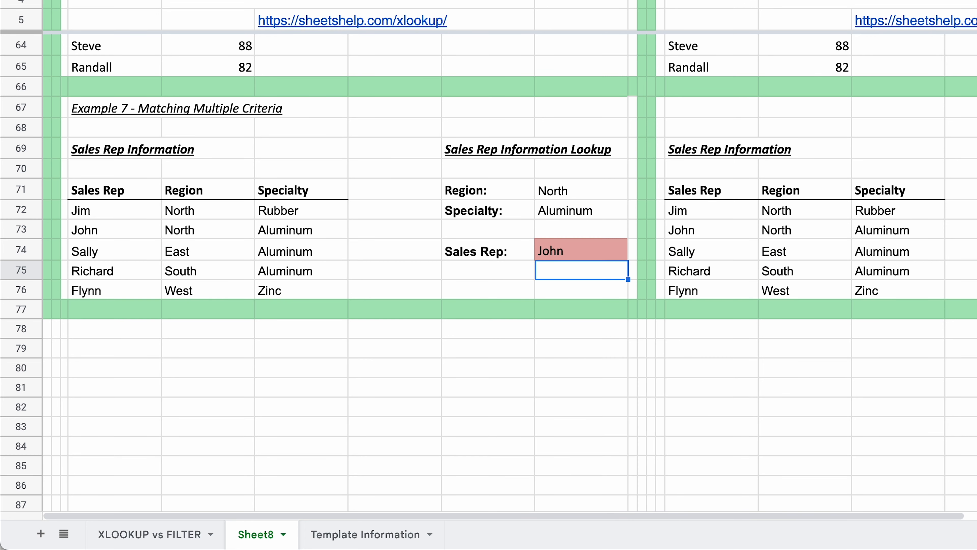
Start a FILTER formula in Example 7's FILTER-side Sales Rep cell S74
{"action": "key", "text": "Up"}
{"action": "key", "text": "Right"}
{"action": "key", "text": "Right"}
{"action": "key", "text": "Right"}
{"action": "key", "text": "Right"}
{"action": "key", "text": "Right"}
{"action": "key", "text": "Right"}
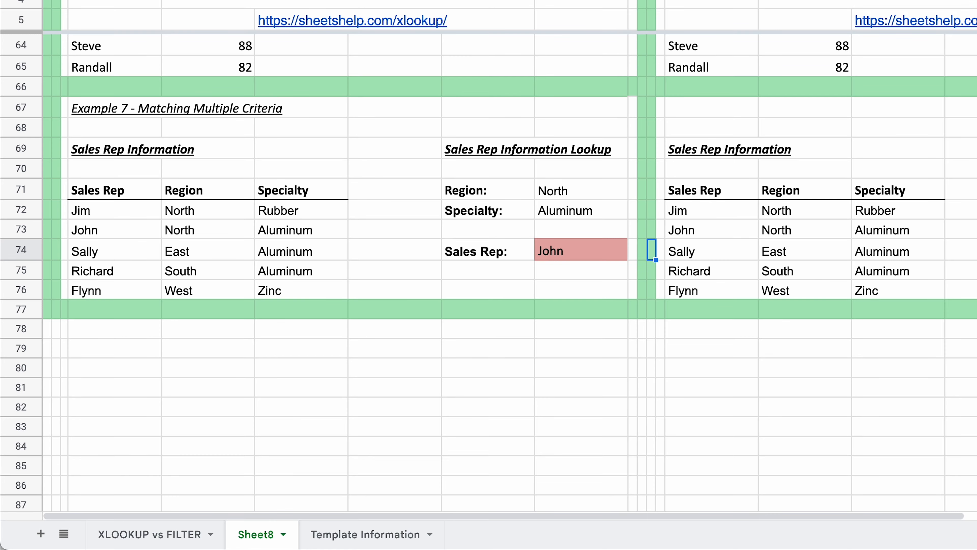
{"action": "key", "text": "Right"}
{"action": "key", "text": "Right"}
{"action": "key", "text": "Right"}
{"action": "key", "text": "Right"}
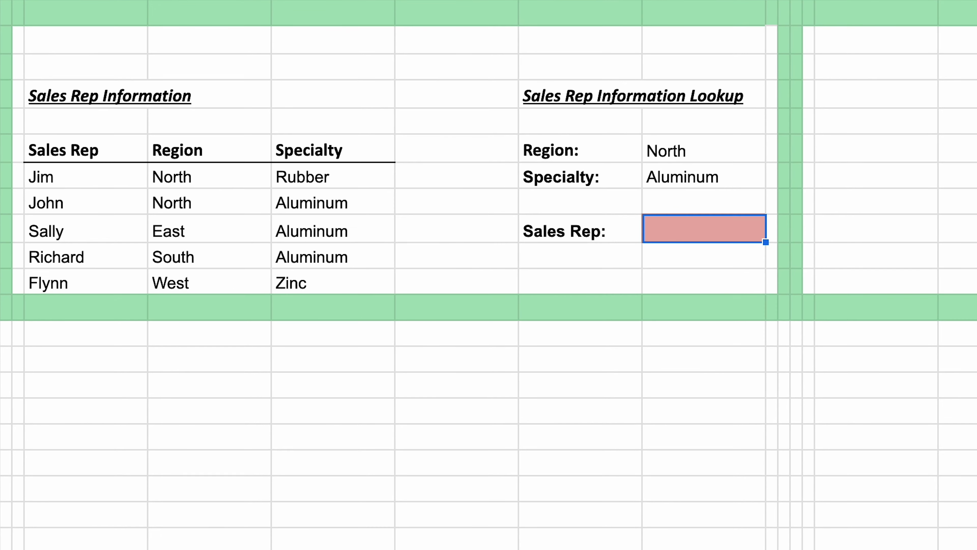
{"action": "type", "text": "="}
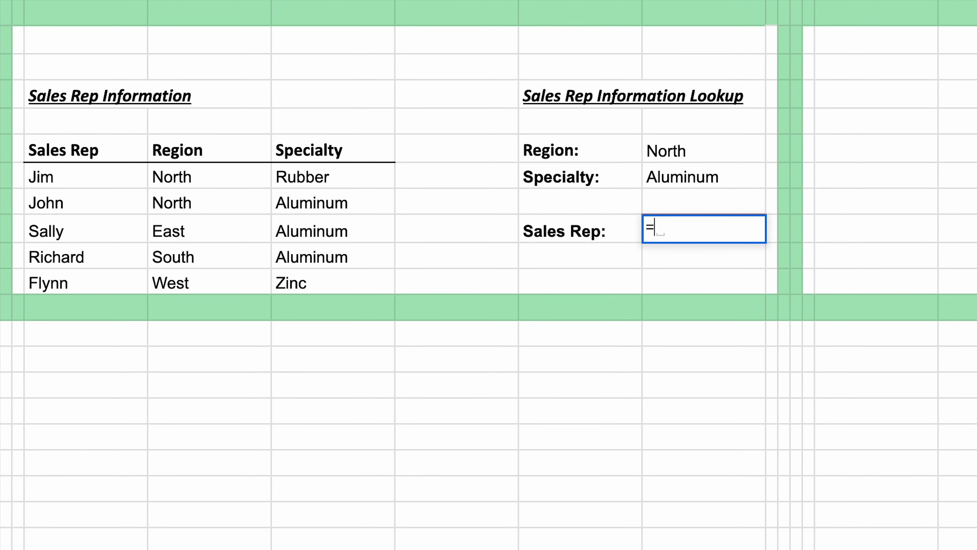
{"action": "type", "text": "FILTER("}
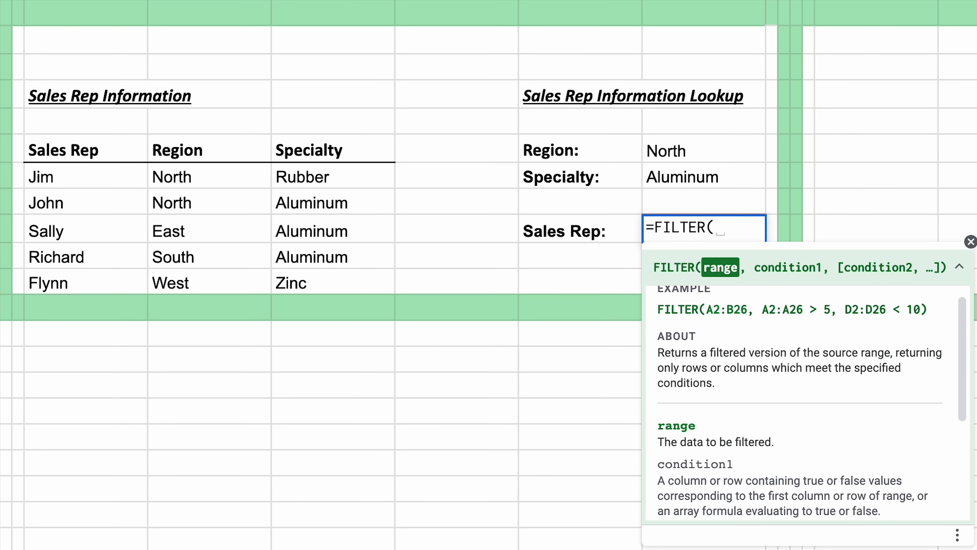
Set FILTER's range to the sales reps in N72:N76
{"action": "key", "text": "Left"}
{"action": "key", "text": "Left"}
{"action": "key", "text": "Left"}
{"action": "key", "text": "Left"}
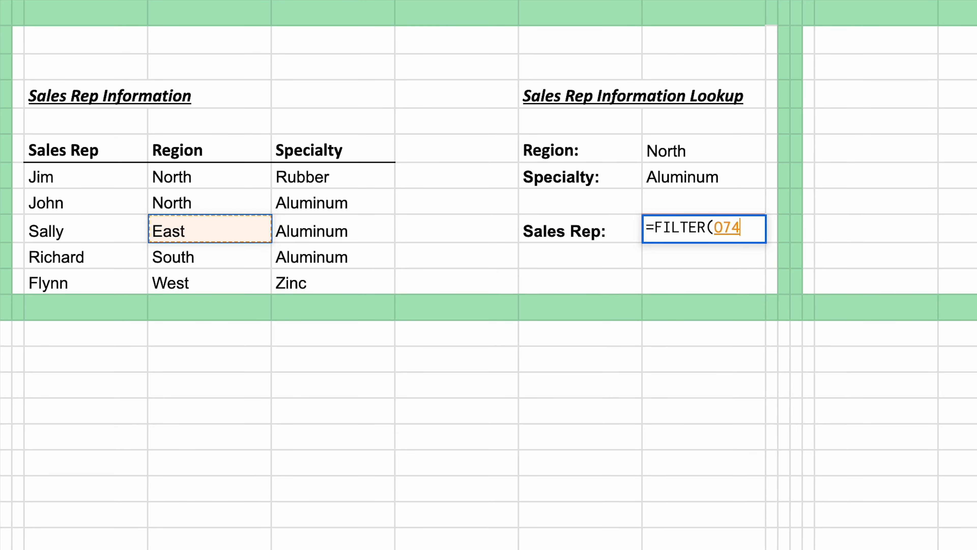
{"action": "key", "text": "Up"}
{"action": "key", "text": "Left"}
{"action": "key", "text": "Up"}
{"action": "key", "text": "shift+Down"}
{"action": "key", "text": "shift+Down"}
{"action": "key", "text": "shift+Down"}
{"action": "key", "text": "shift+Down"}
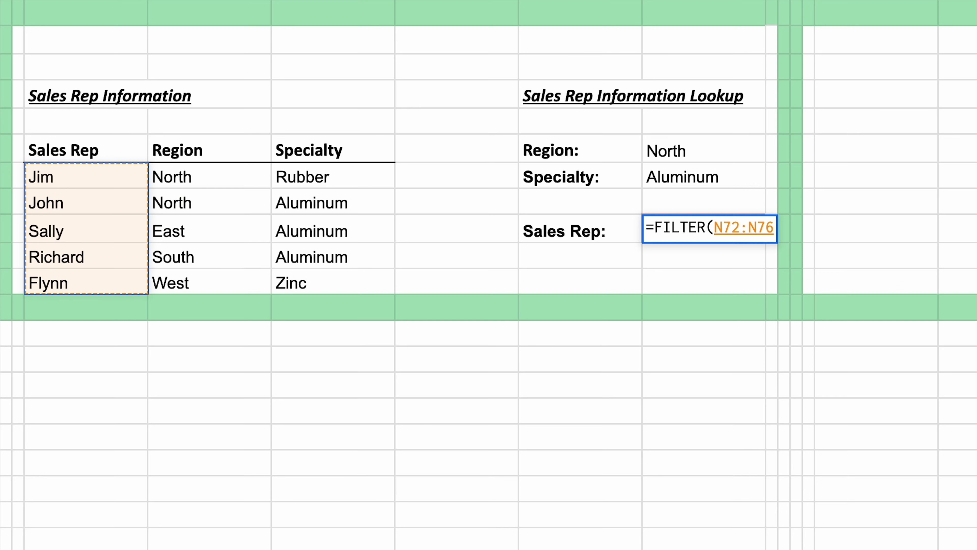
{"action": "type", "text": ","}
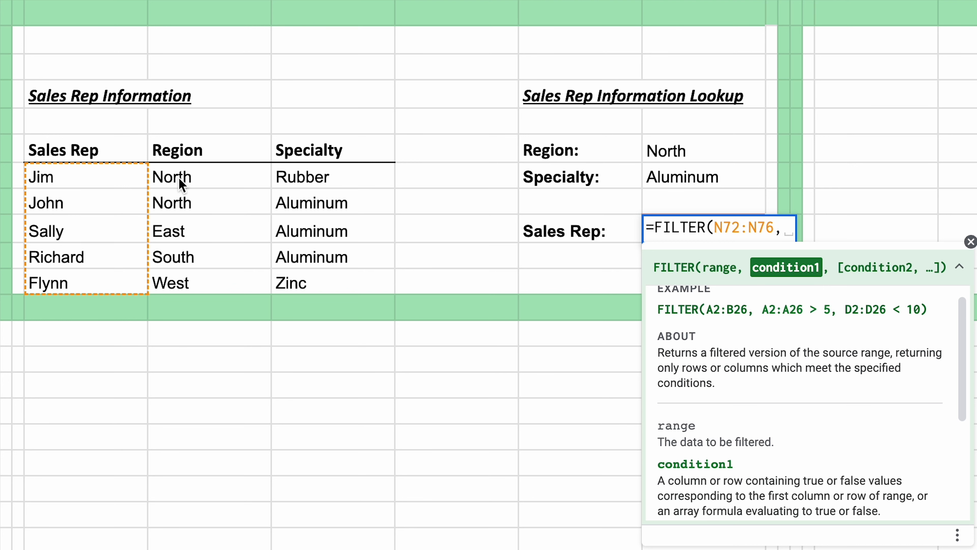
Add FILTER's first condition, matching the regions in O72:O76 to the Region criterion as O72:O76=S71
{"action": "left_click_drag", "start_coordinate": [180, 185], "coordinate": [192, 283]}
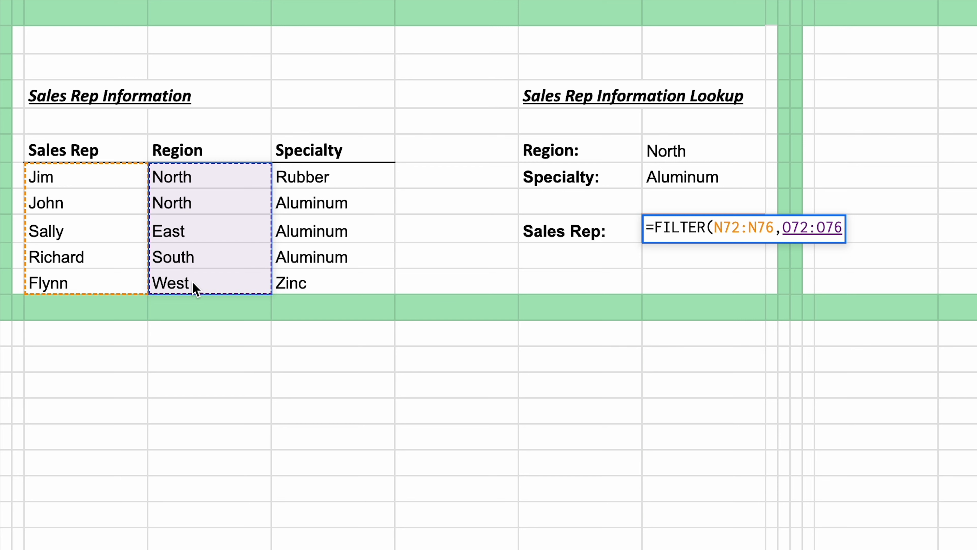
{"action": "type", "text": "="}
{"action": "key", "text": "Up"}
{"action": "key", "text": "Up"}
{"action": "key", "text": "Up"}
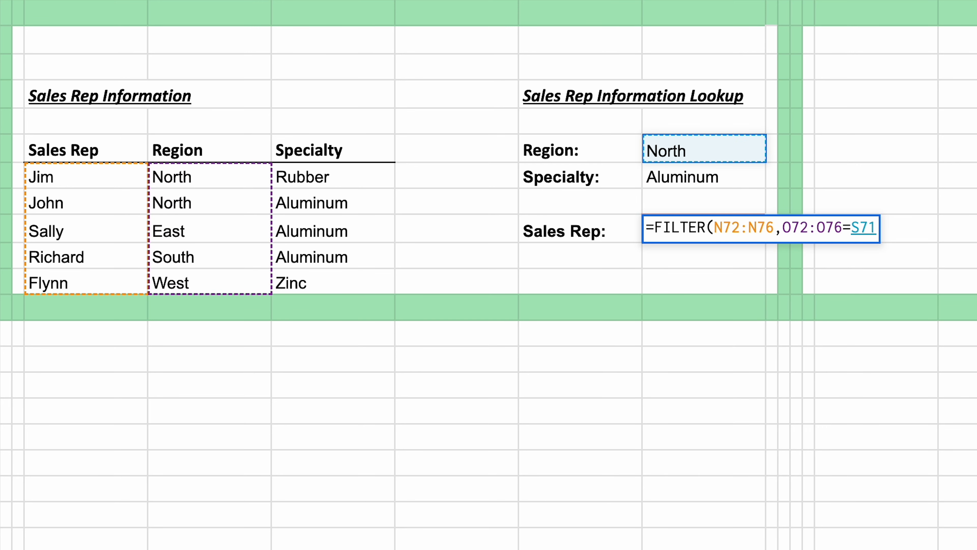
{"action": "type", "text": ","}
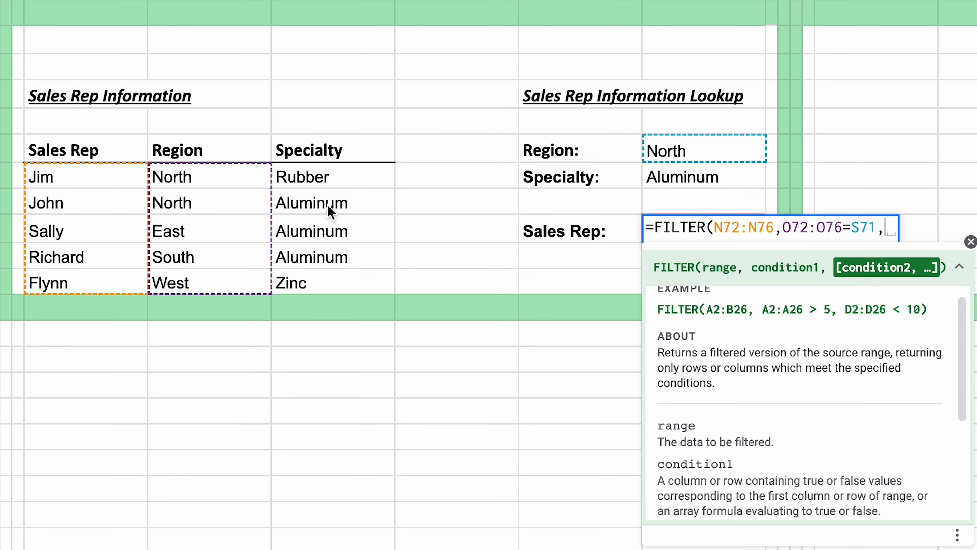
Add the second condition P72:P76=S72 to match the Specialty criterion and enter the finished FILTER formula
{"action": "left_click_drag", "start_coordinate": [336, 179], "coordinate": [394, 278]}
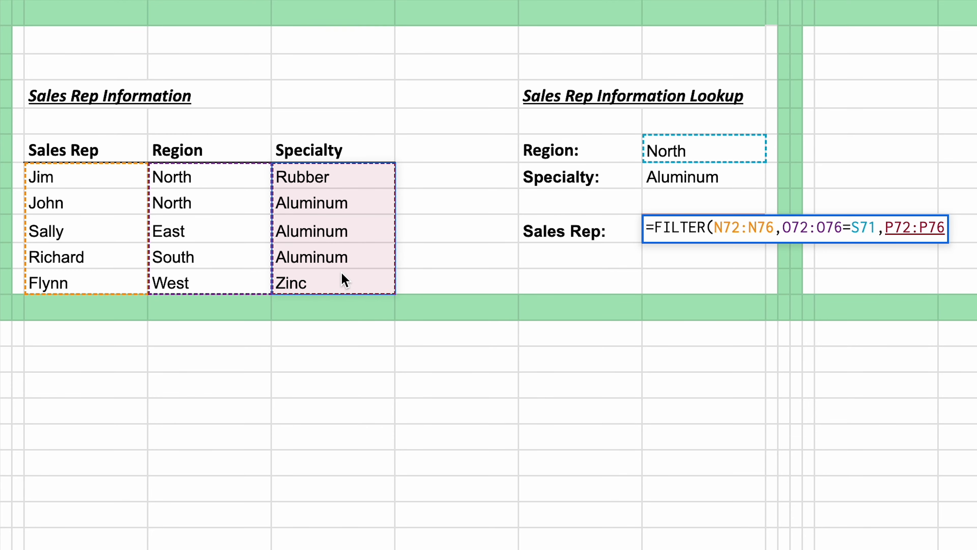
{"action": "type", "text": "="}
{"action": "key", "text": "Up"}
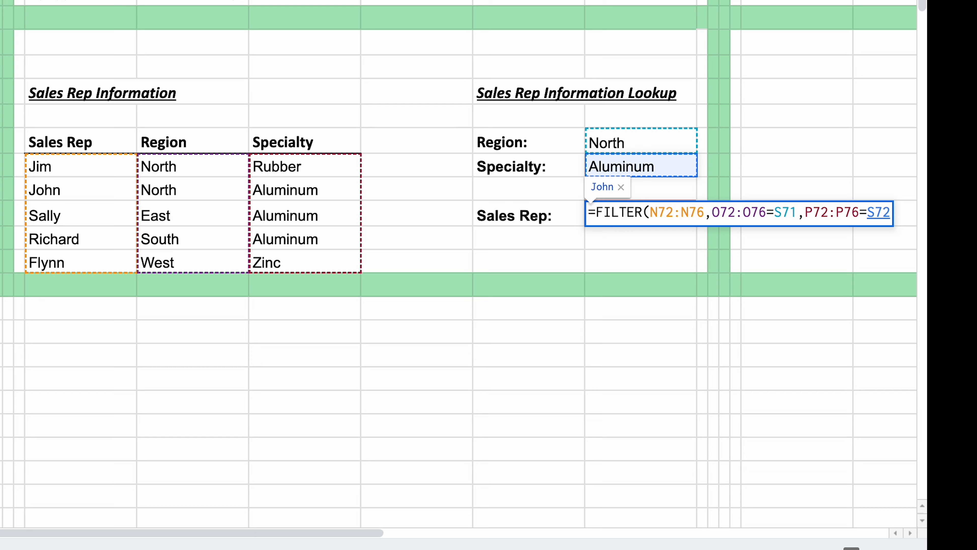
{"action": "type", "text": ")"}
{"action": "key", "text": "Return"}
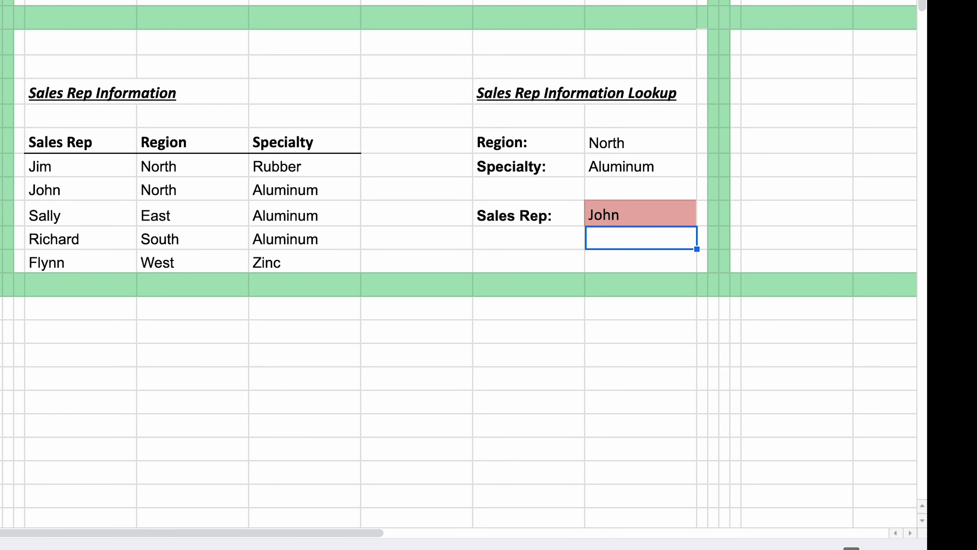
Give FILTER a score of 8 points for Example 7 in cell AA69
{"action": "key", "text": "Up"}
{"action": "key", "text": "Up"}
{"action": "key", "text": "Right"}
{"action": "key", "text": "Right"}
{"action": "key", "text": "Right"}
{"action": "key", "text": "Right"}
{"action": "key", "text": "Right"}
{"action": "key", "text": "Right"}
{"action": "key", "text": "Right"}
{"action": "key", "text": "Right"}
{"action": "key", "text": "Right"}
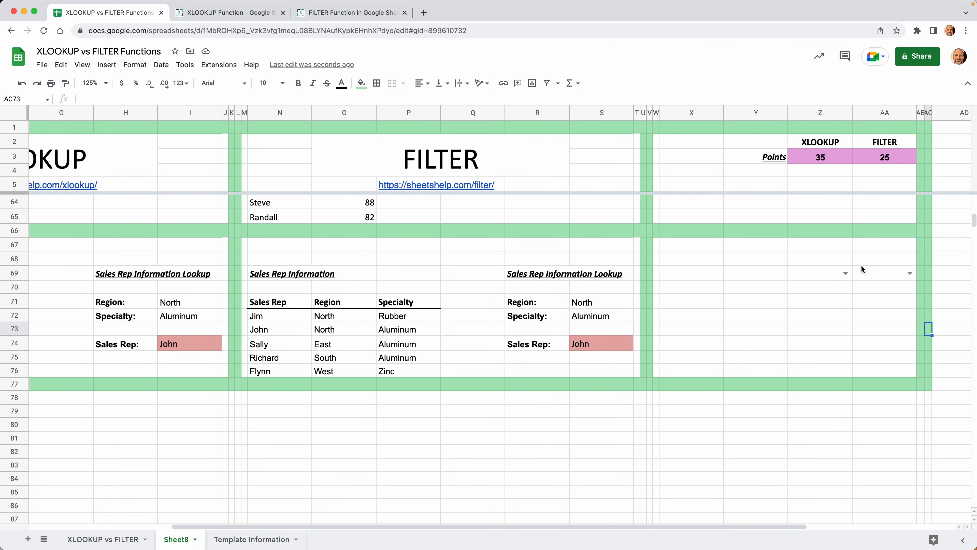
{"action": "left_click", "coordinate": [906, 273]}
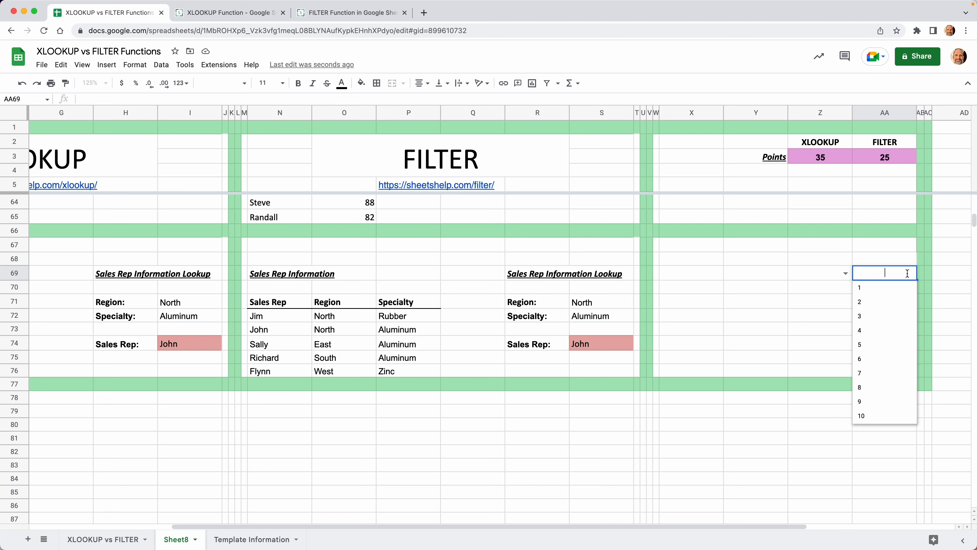
{"action": "left_click", "coordinate": [872, 387]}
{"action": "left_click", "coordinate": [829, 310]}
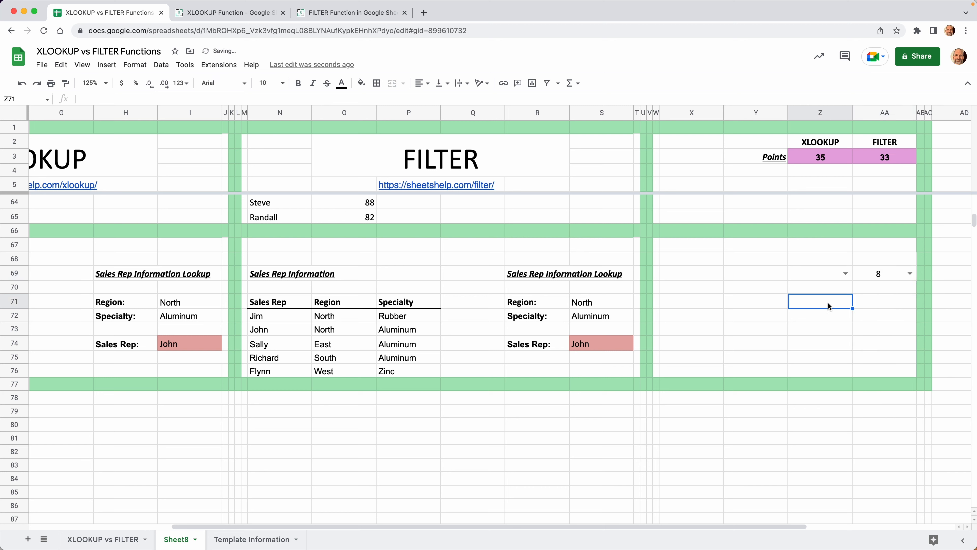
Give XLOOKUP a score of 2 points for Example 7 in cell Z69
{"action": "left_click", "coordinate": [845, 274]}
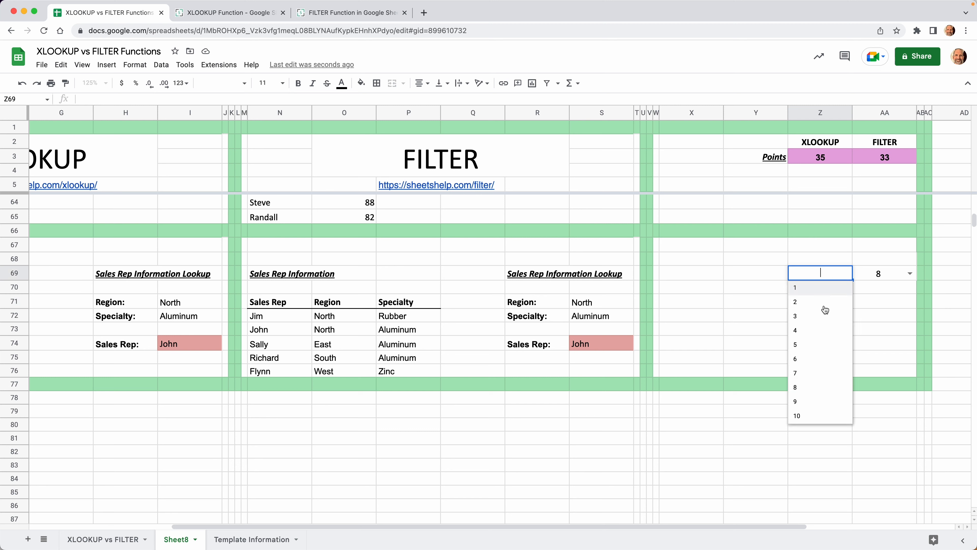
{"action": "left_click", "coordinate": [815, 306]}
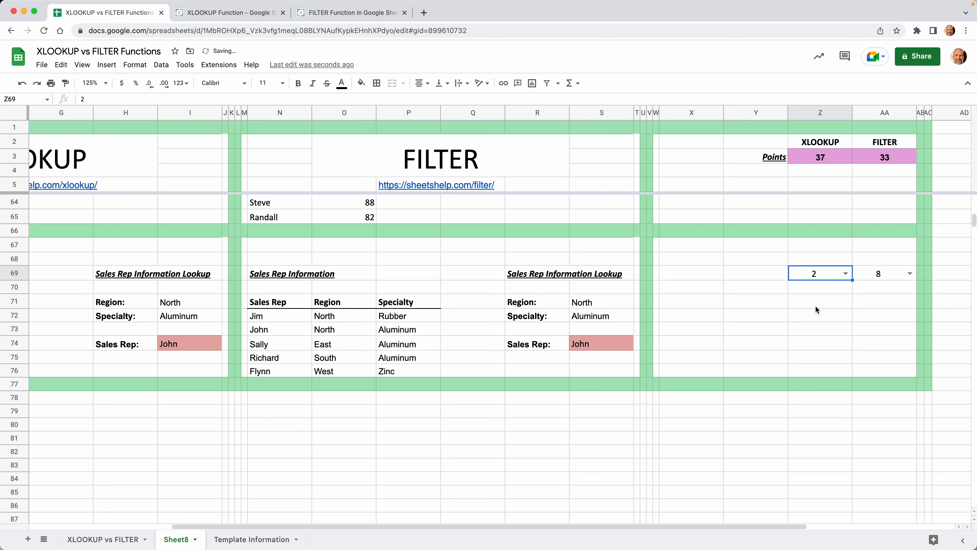
{"action": "left_click", "coordinate": [815, 306]}
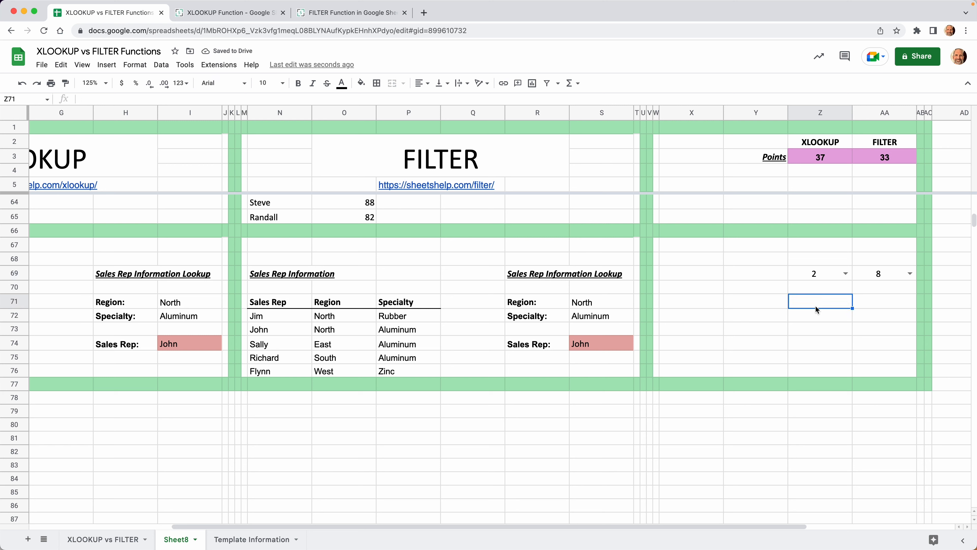